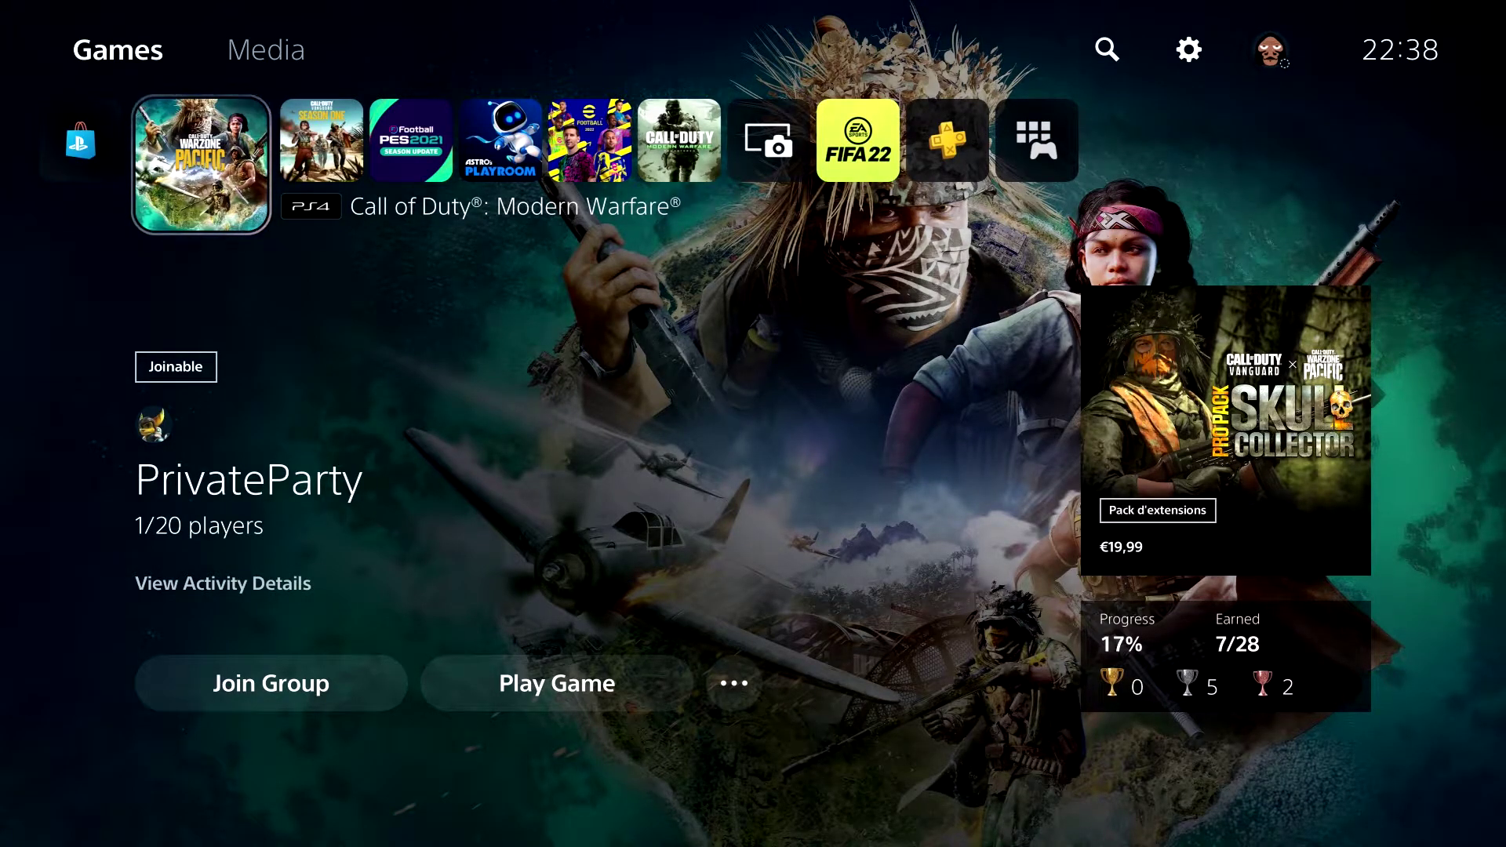
# From the Control Centre profile, choose Switch User and start adding a new user.
pyautogui.press('super')
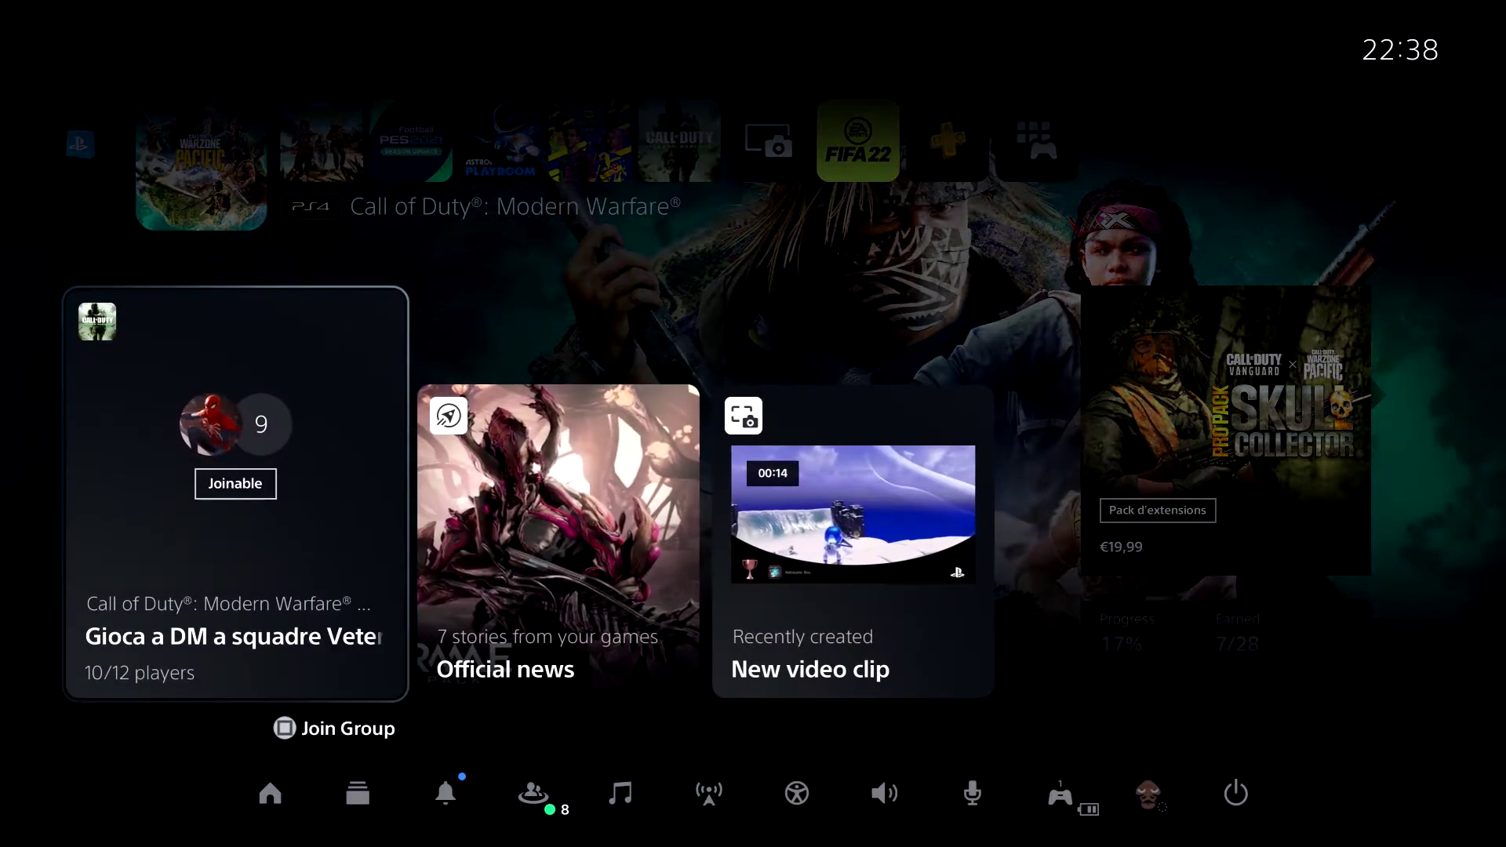
pyautogui.press('Right')
pyautogui.press('Right')
pyautogui.press('Right')
pyautogui.press('Right')
pyautogui.press('Right')
pyautogui.press('Right')
pyautogui.press('Right')
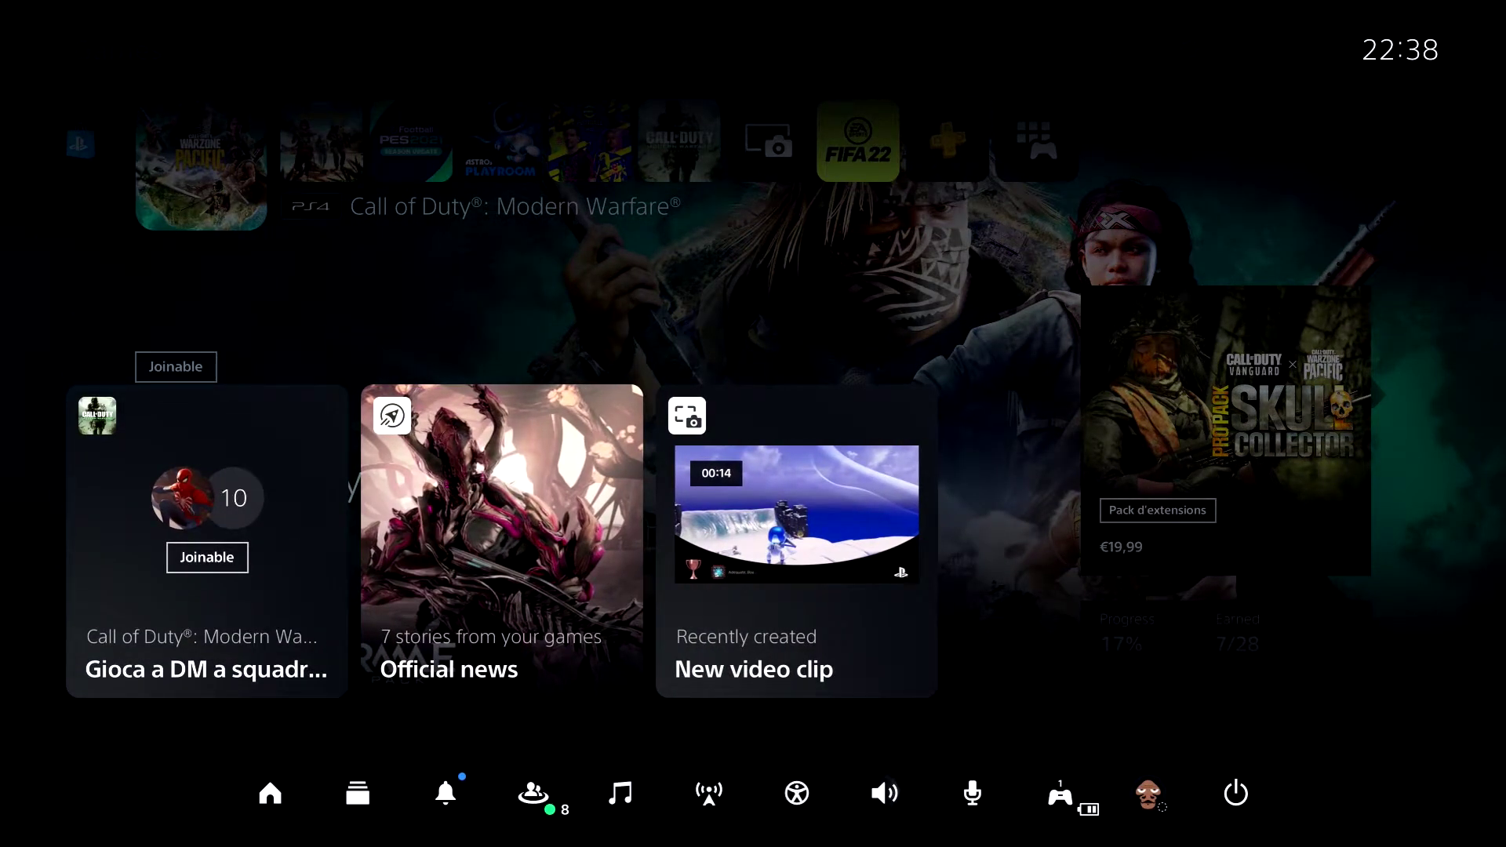
pyautogui.press('Return')
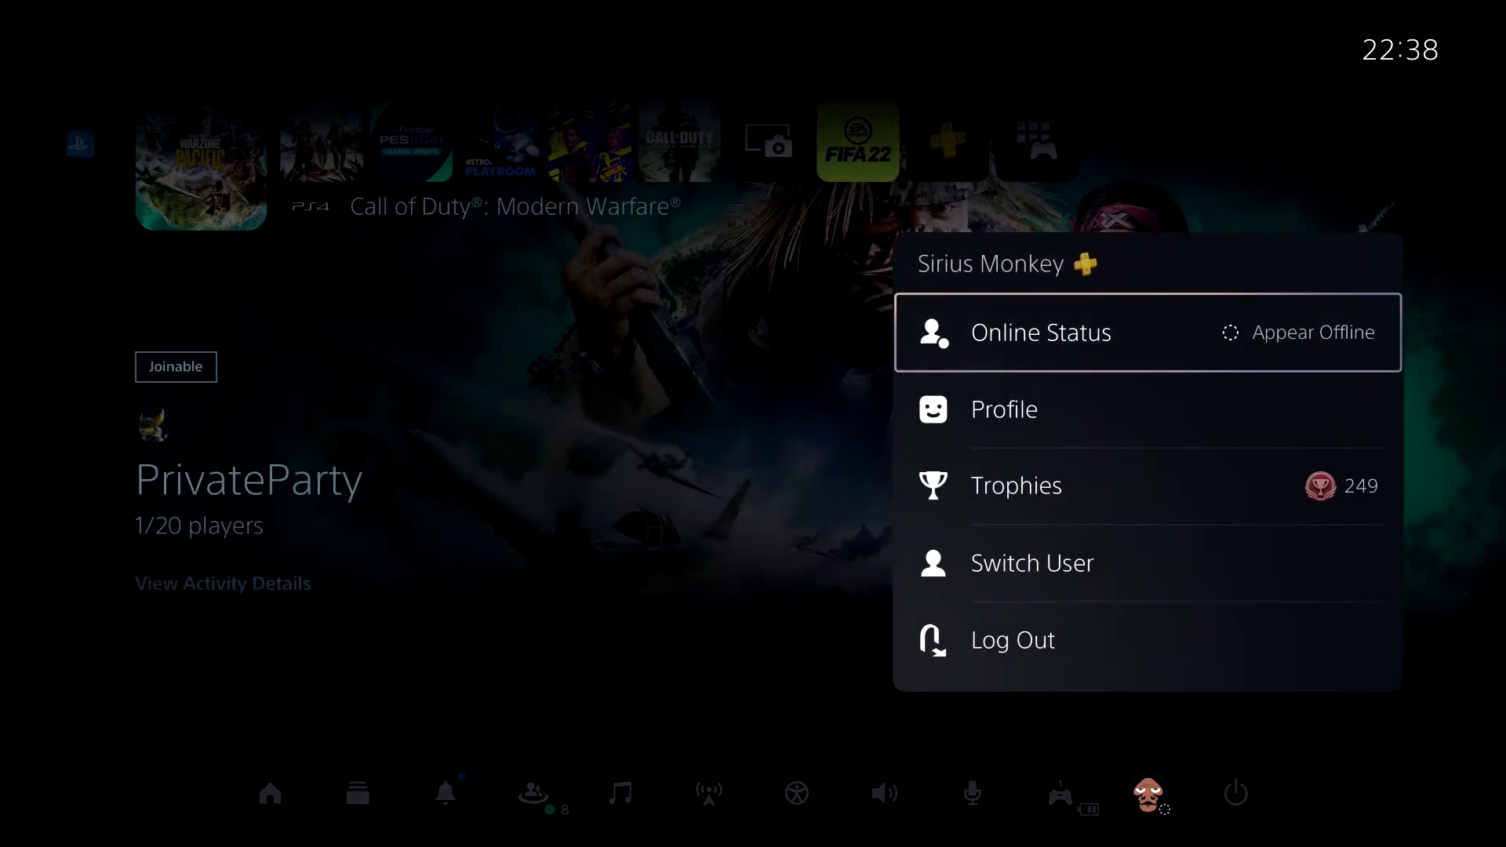
pyautogui.press('Down')
pyautogui.press('Down')
pyautogui.press('Down')
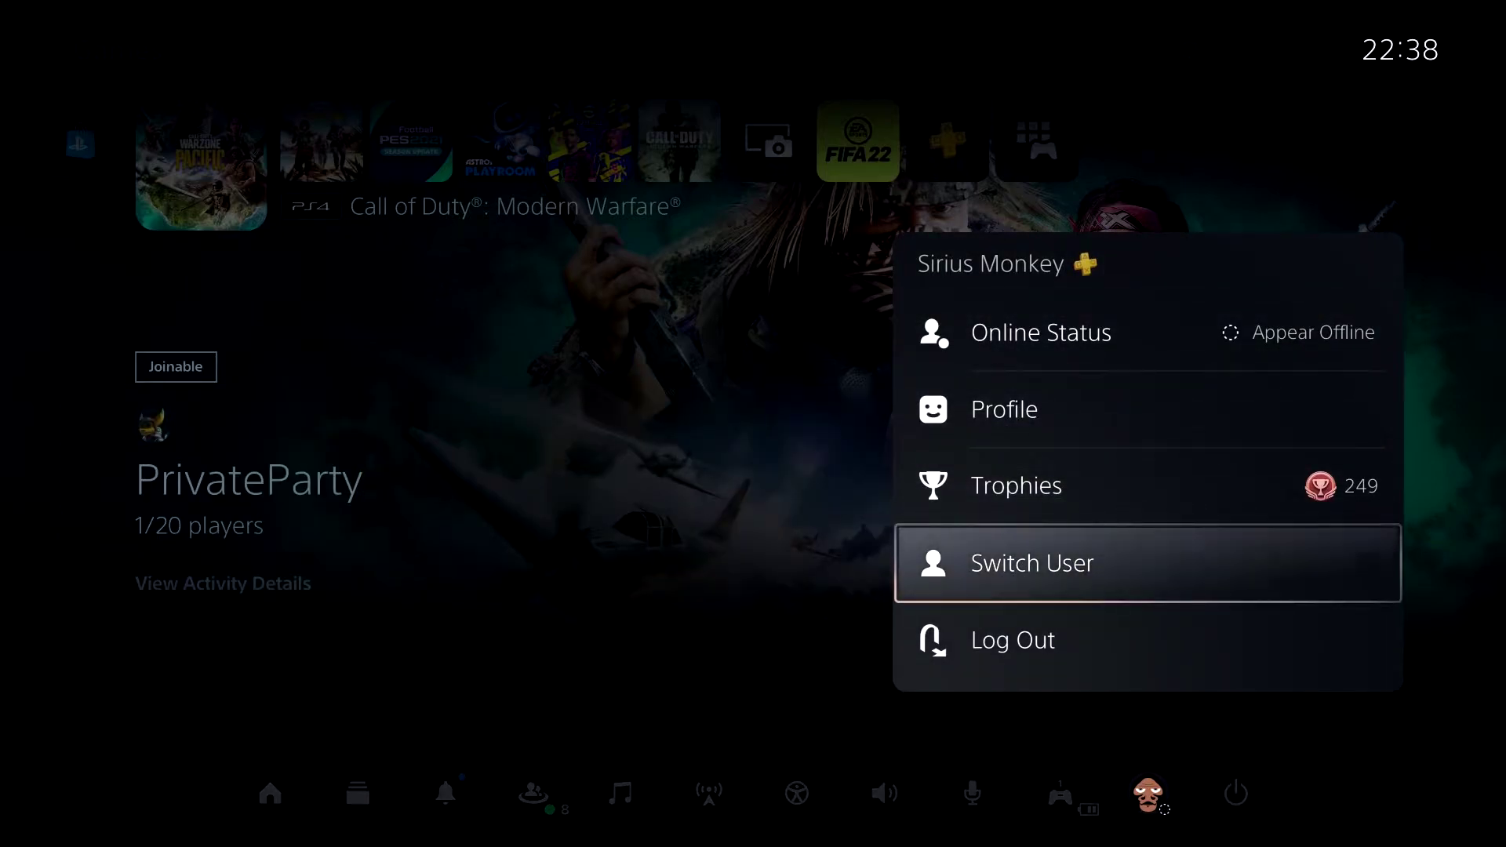
pyautogui.press('Return')
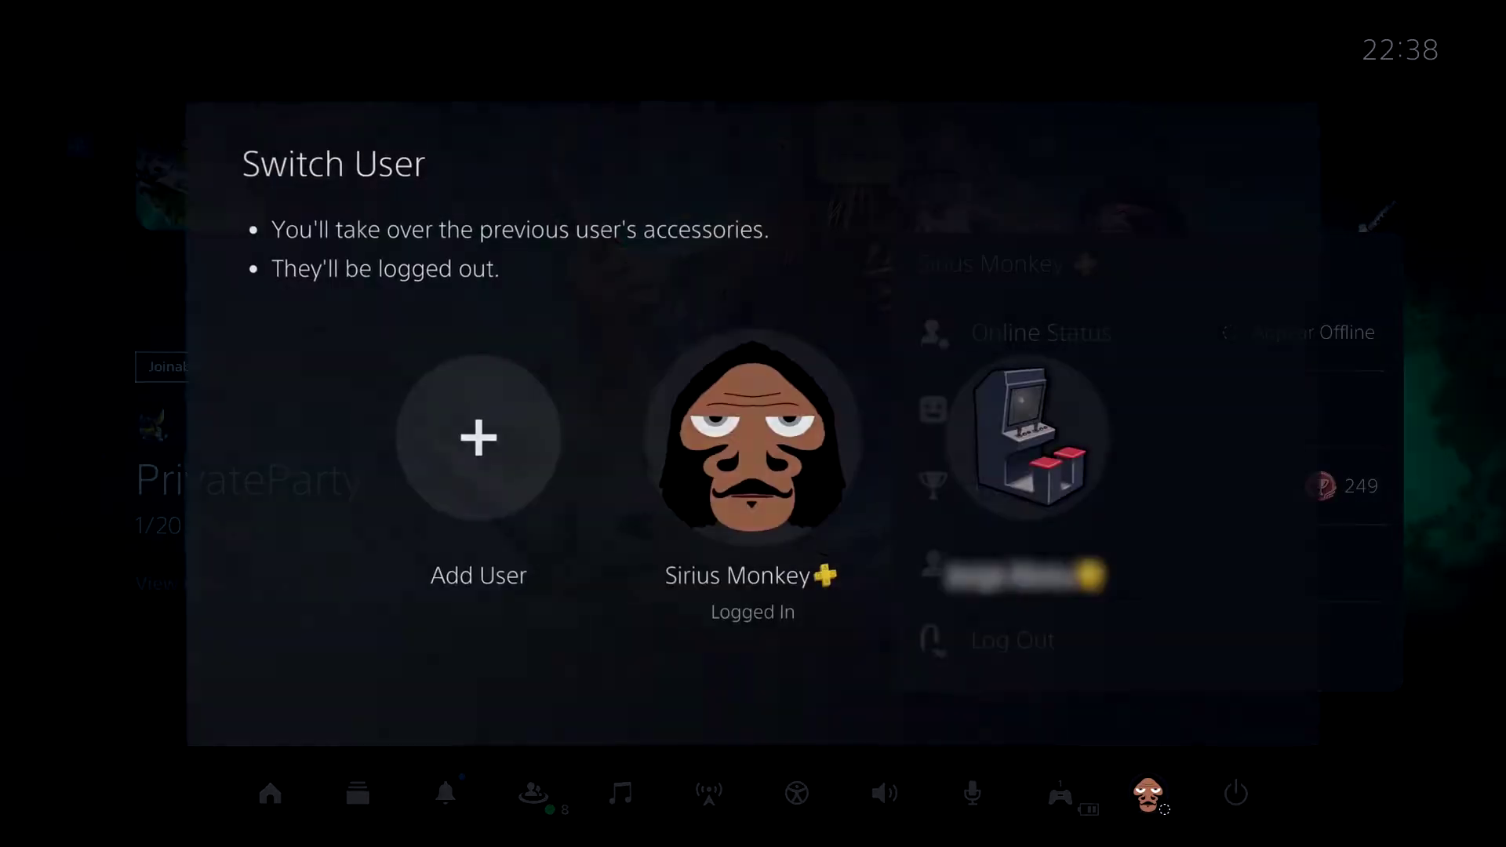
pyautogui.press('Left')
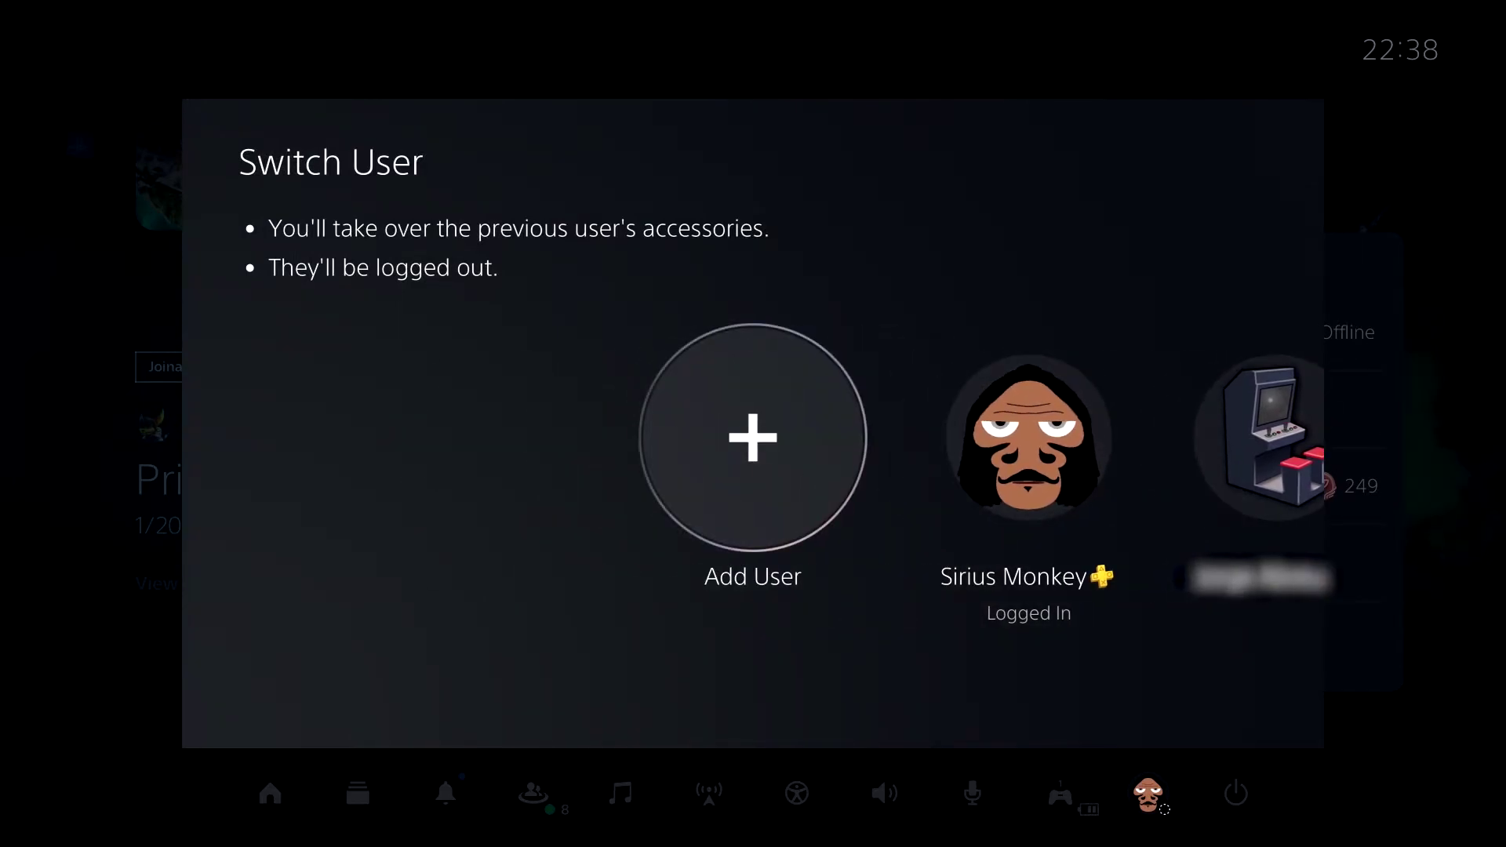
pyautogui.press('Return')
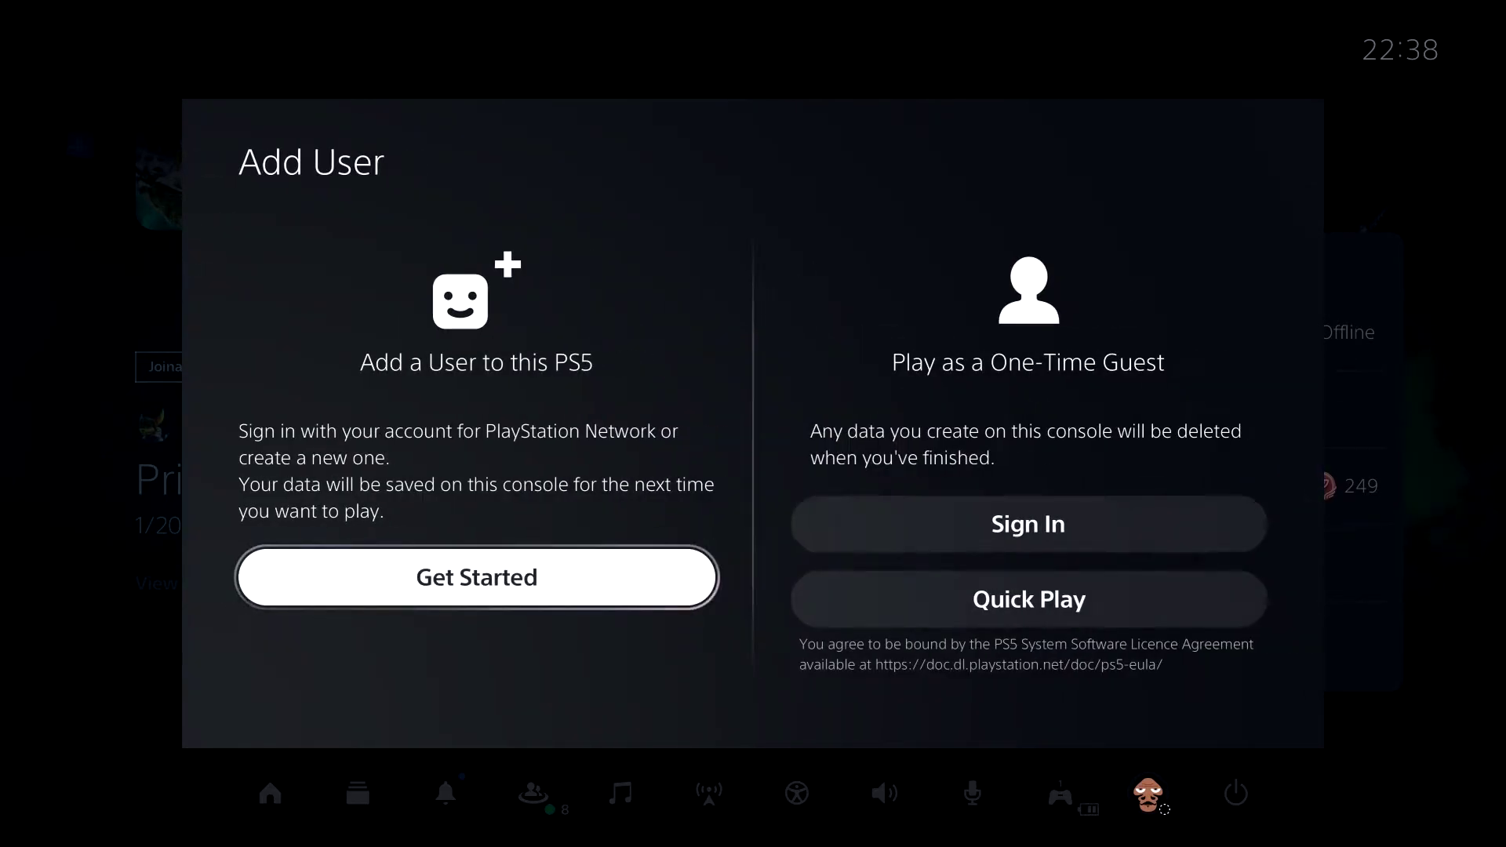
# Begin the new user setup, accept the licence agreement, and move to the sign-in form.
pyautogui.press('Return')
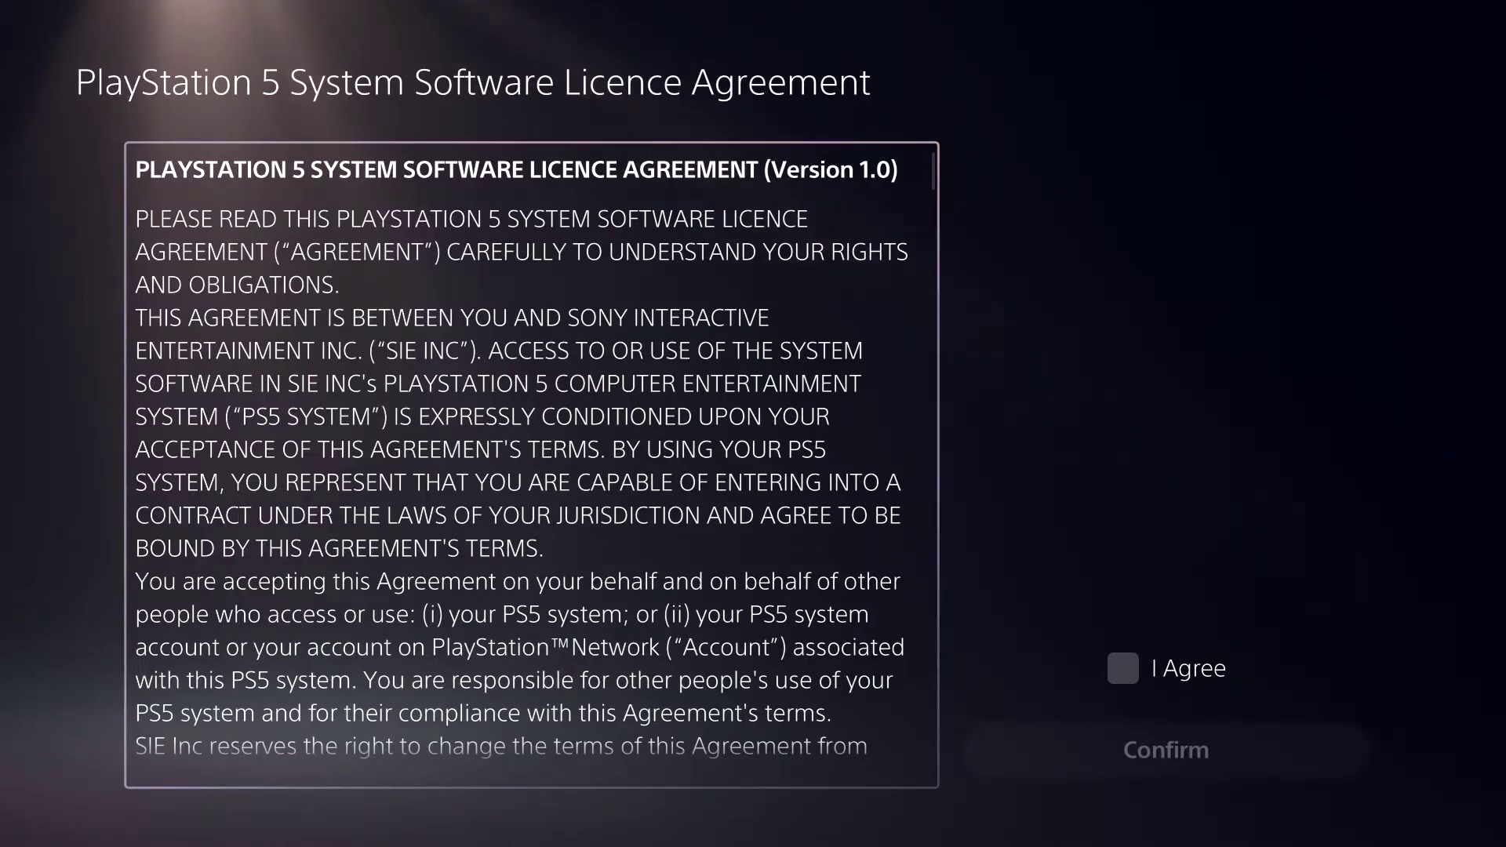
pyautogui.press('Right')
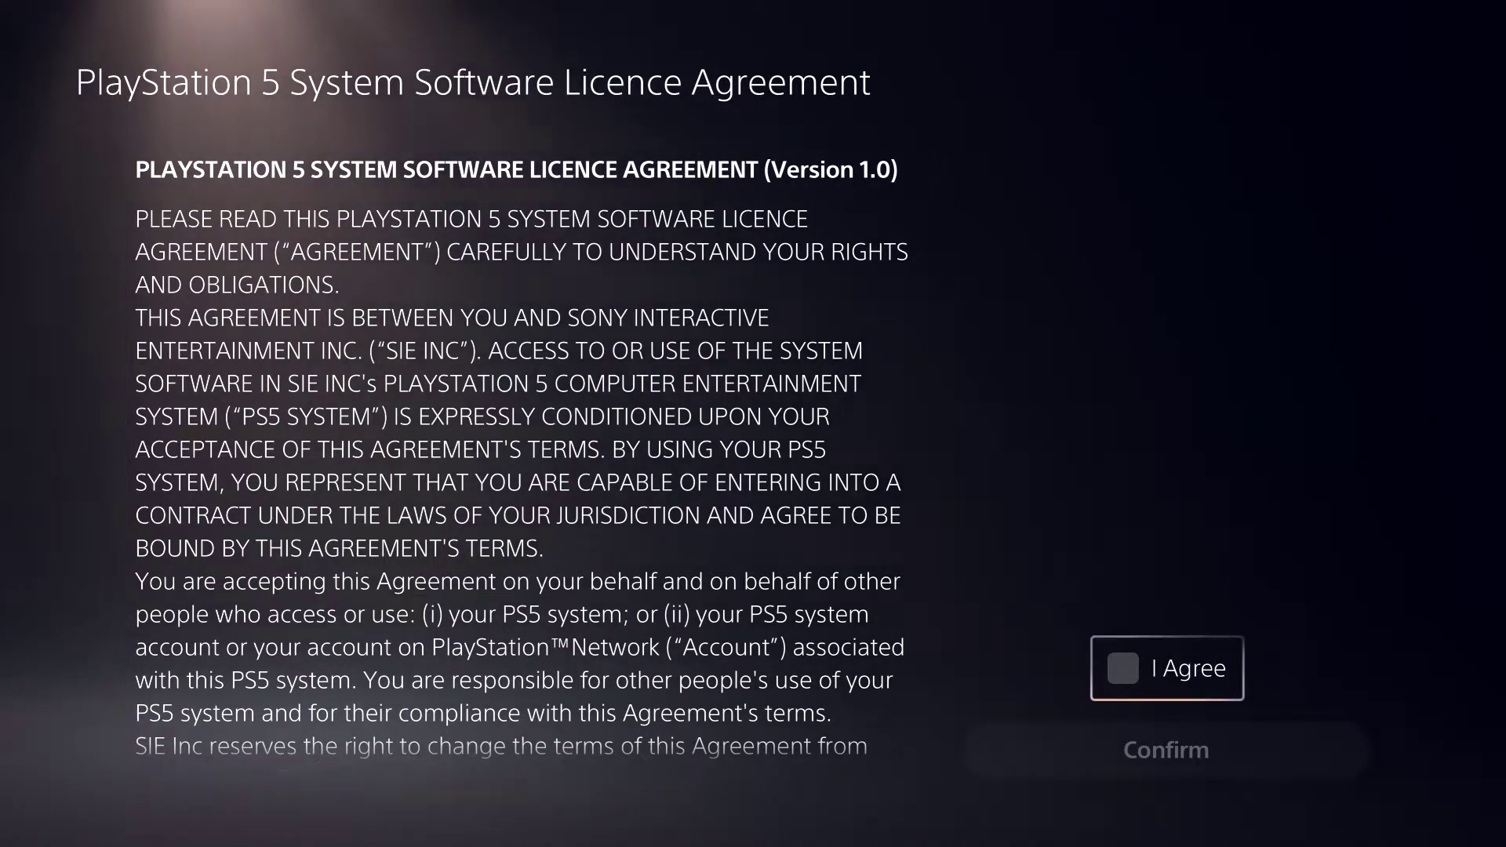
pyautogui.press('Return')
pyautogui.press('Down')
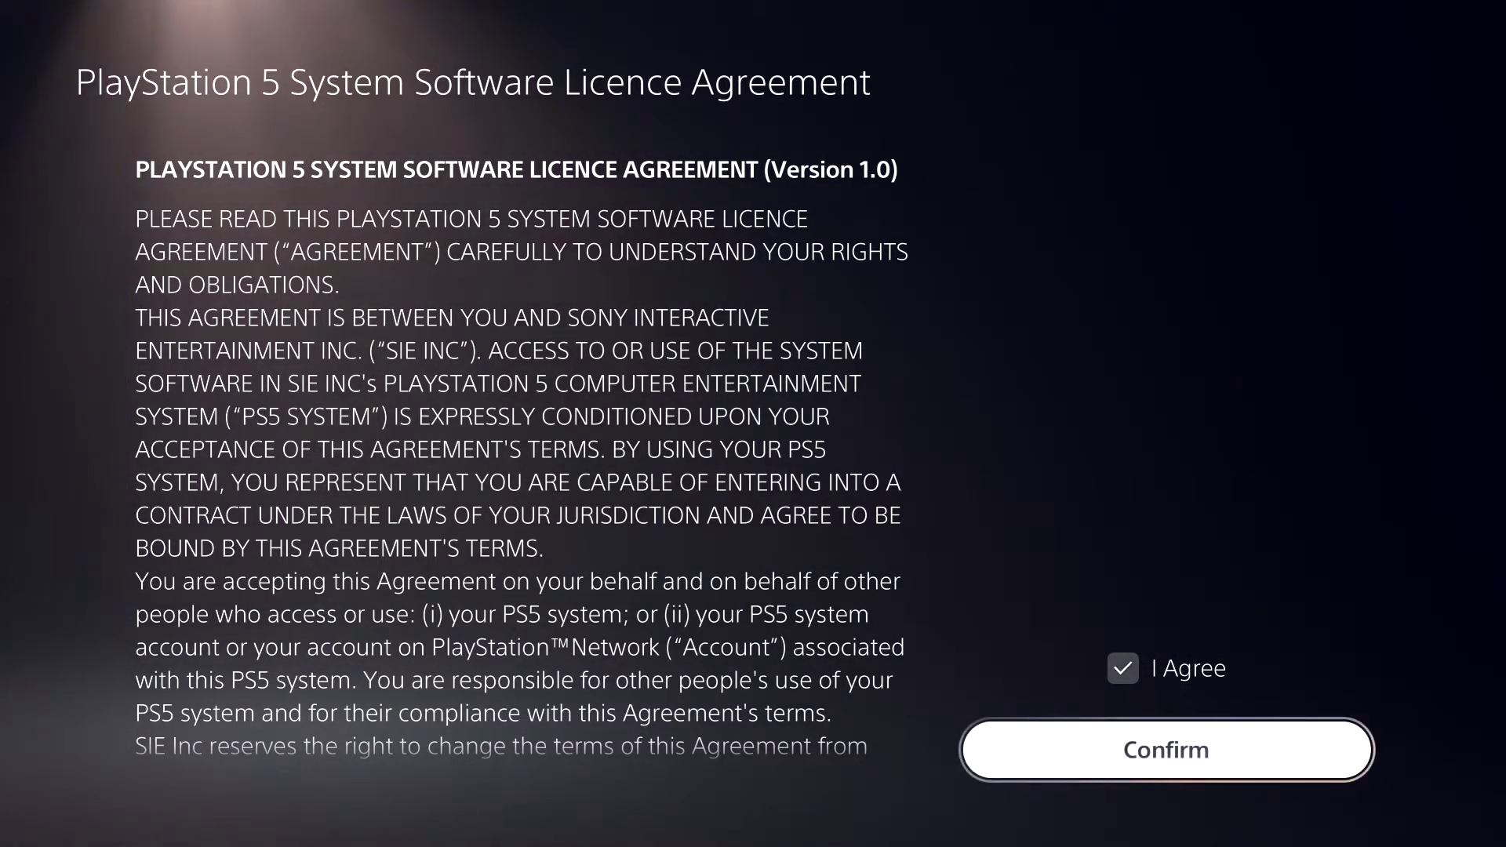
pyautogui.press('Return')
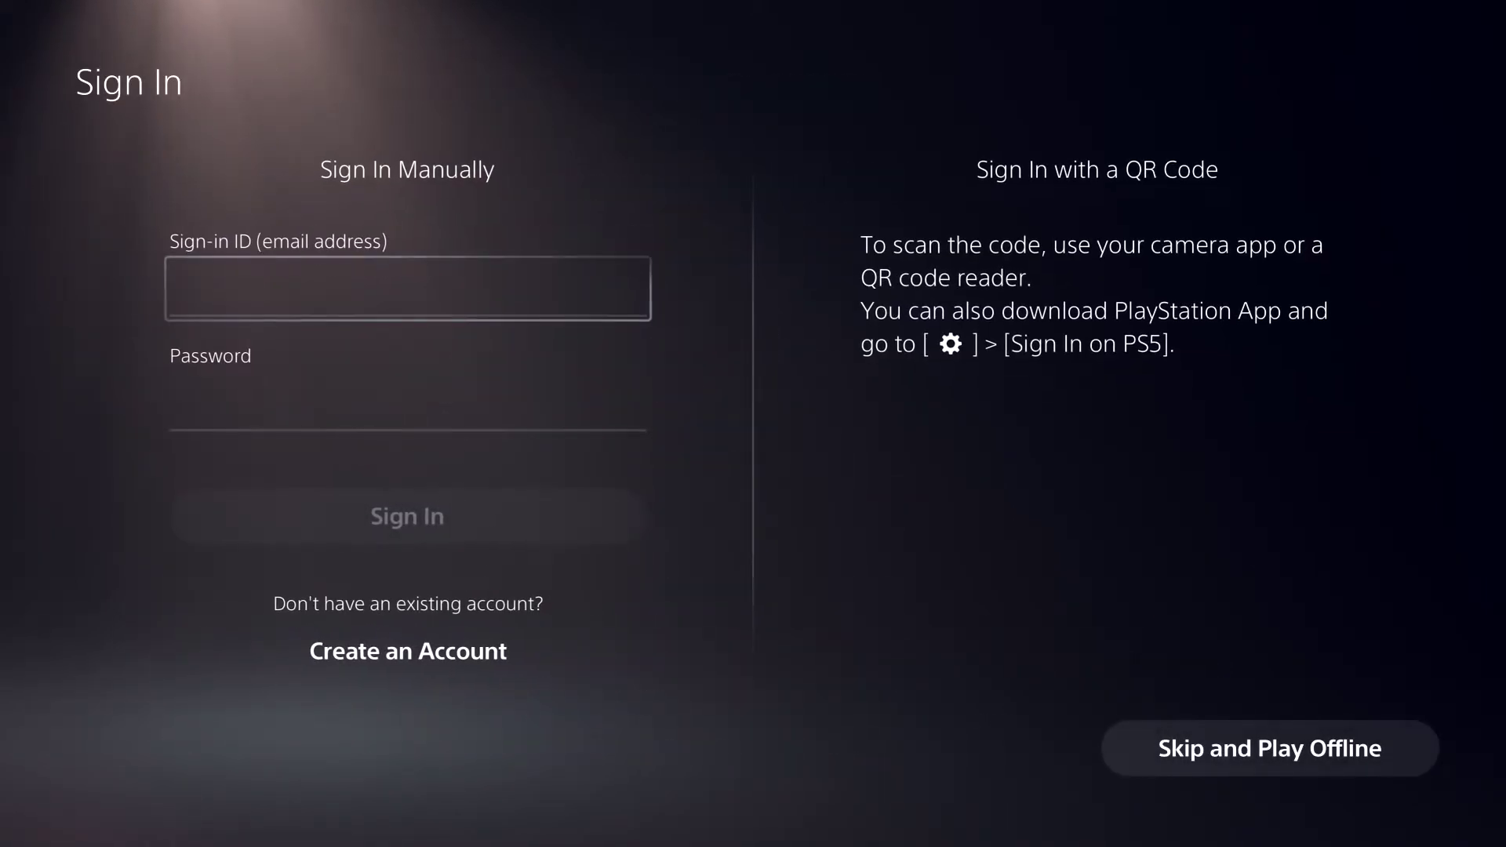
pyautogui.press('Down')
pyautogui.press('Down')
pyautogui.press('Down')
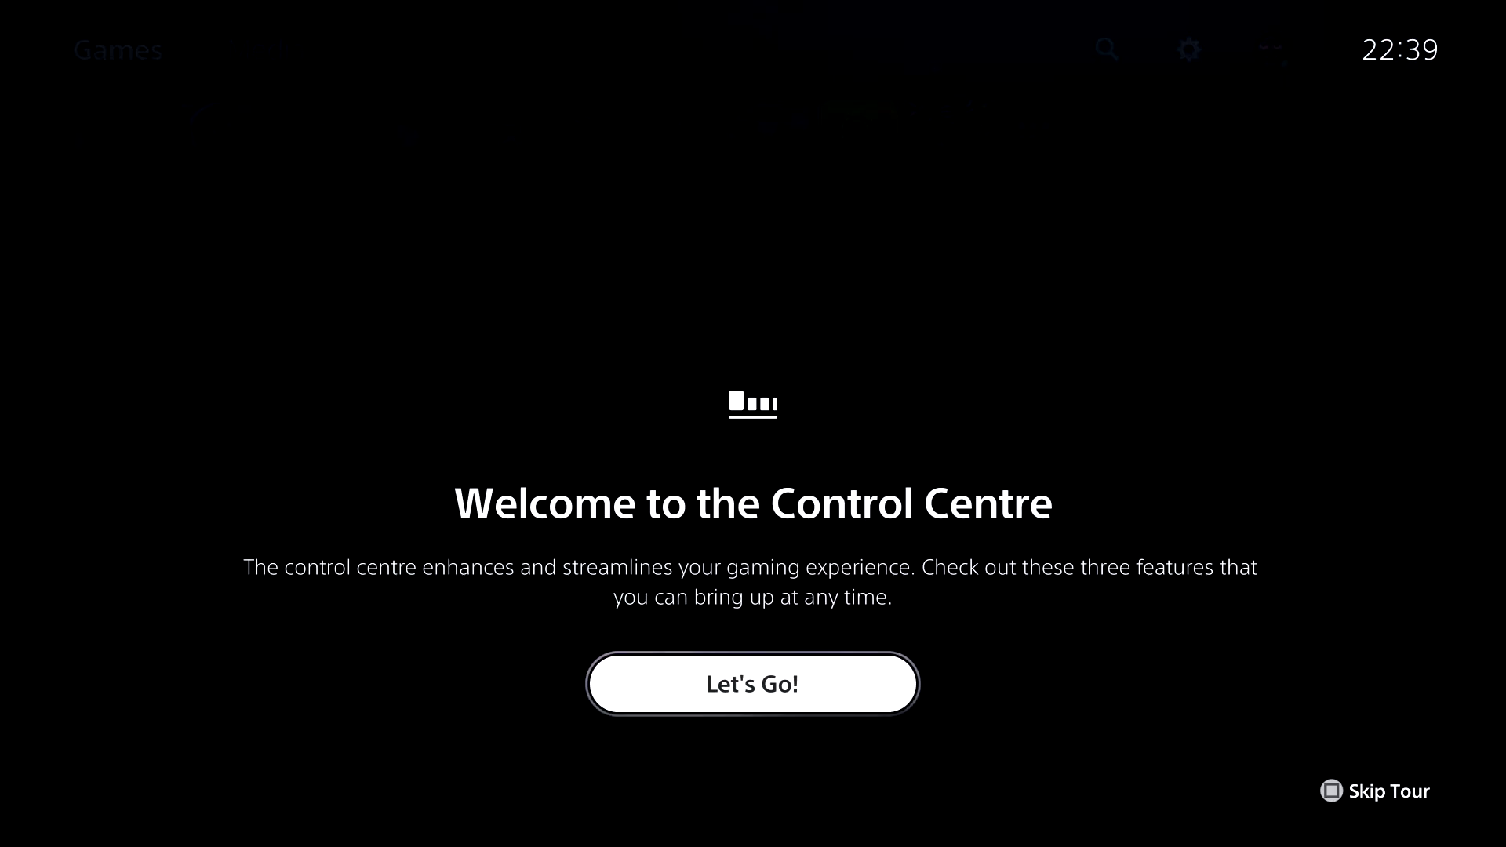
# Skip the Control Centre welcome tour and return to the home screen.
pyautogui.press('Return')
pyautogui.press('Right')
pyautogui.press('Return')
pyautogui.press('Escape')
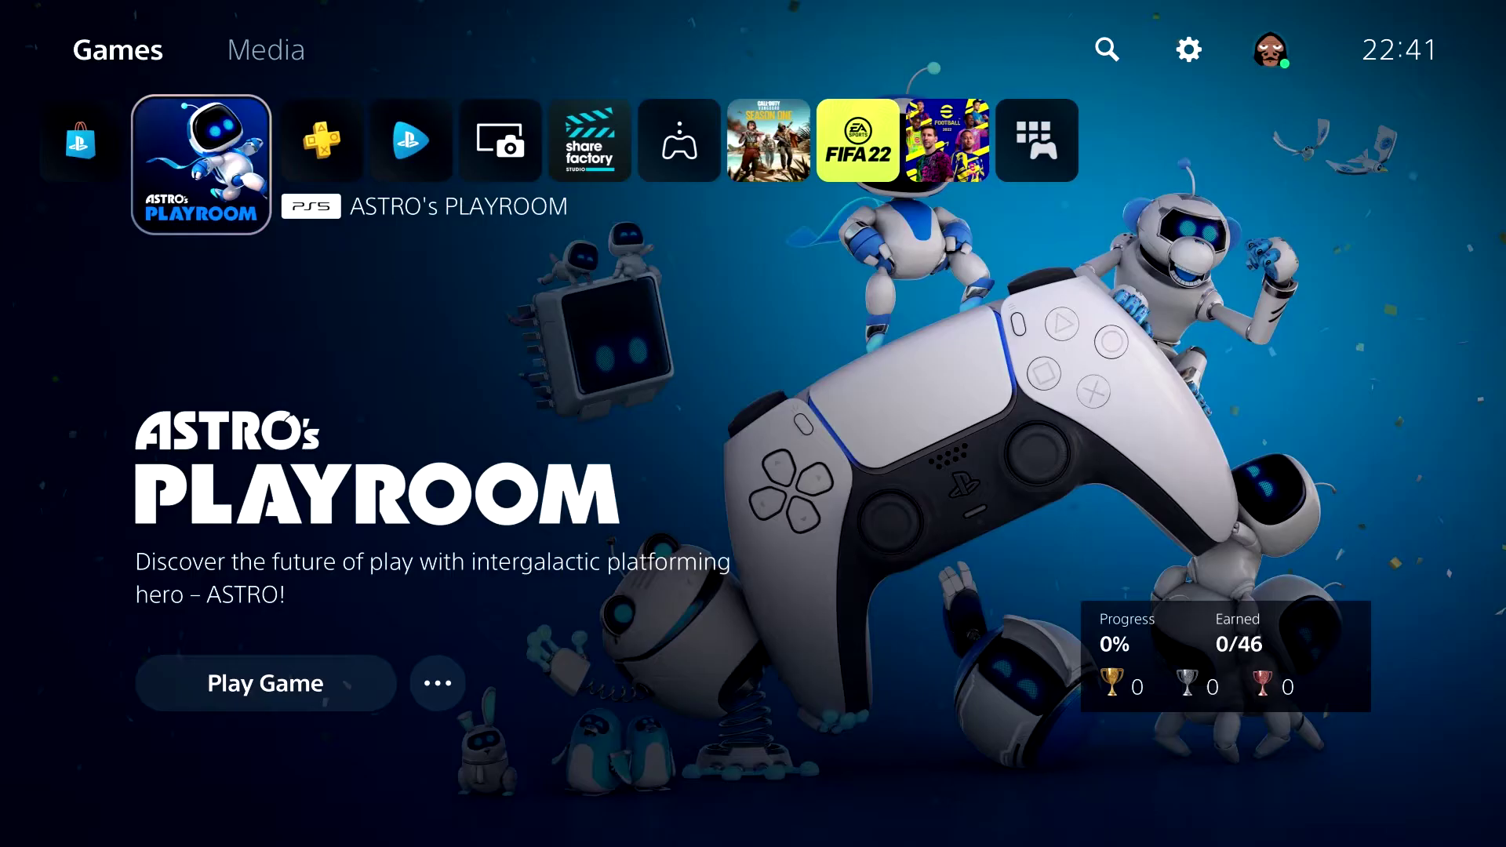
pyautogui.press('Up')
# Turn on Enable Remote Play under Settings > System > Remote Play.
pyautogui.press('Right')
pyautogui.press('Right')
pyautogui.press('Right')
pyautogui.press('Right')
pyautogui.press('Left')
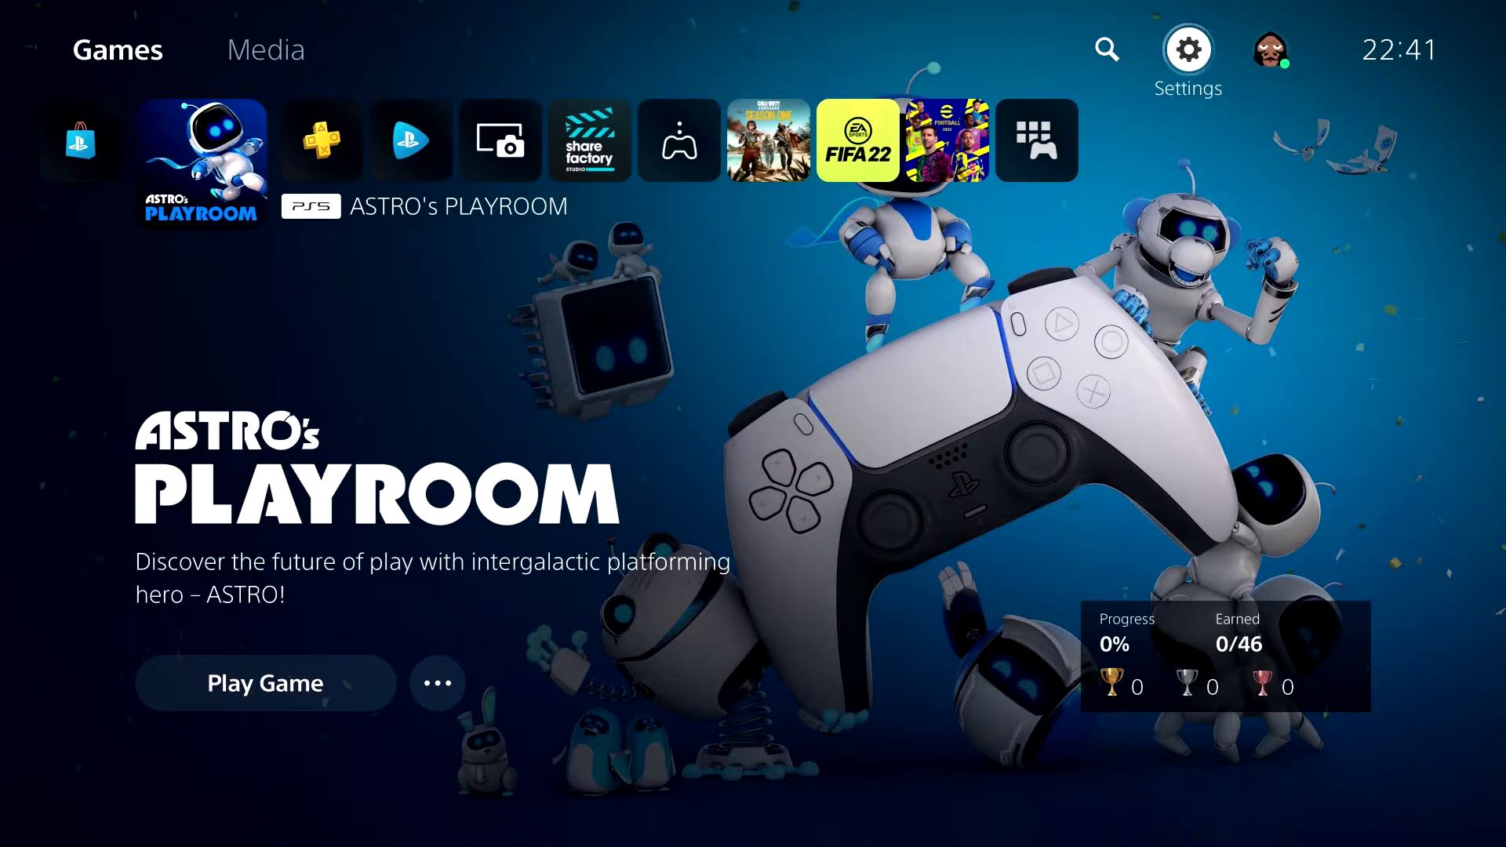
pyautogui.press('Return')
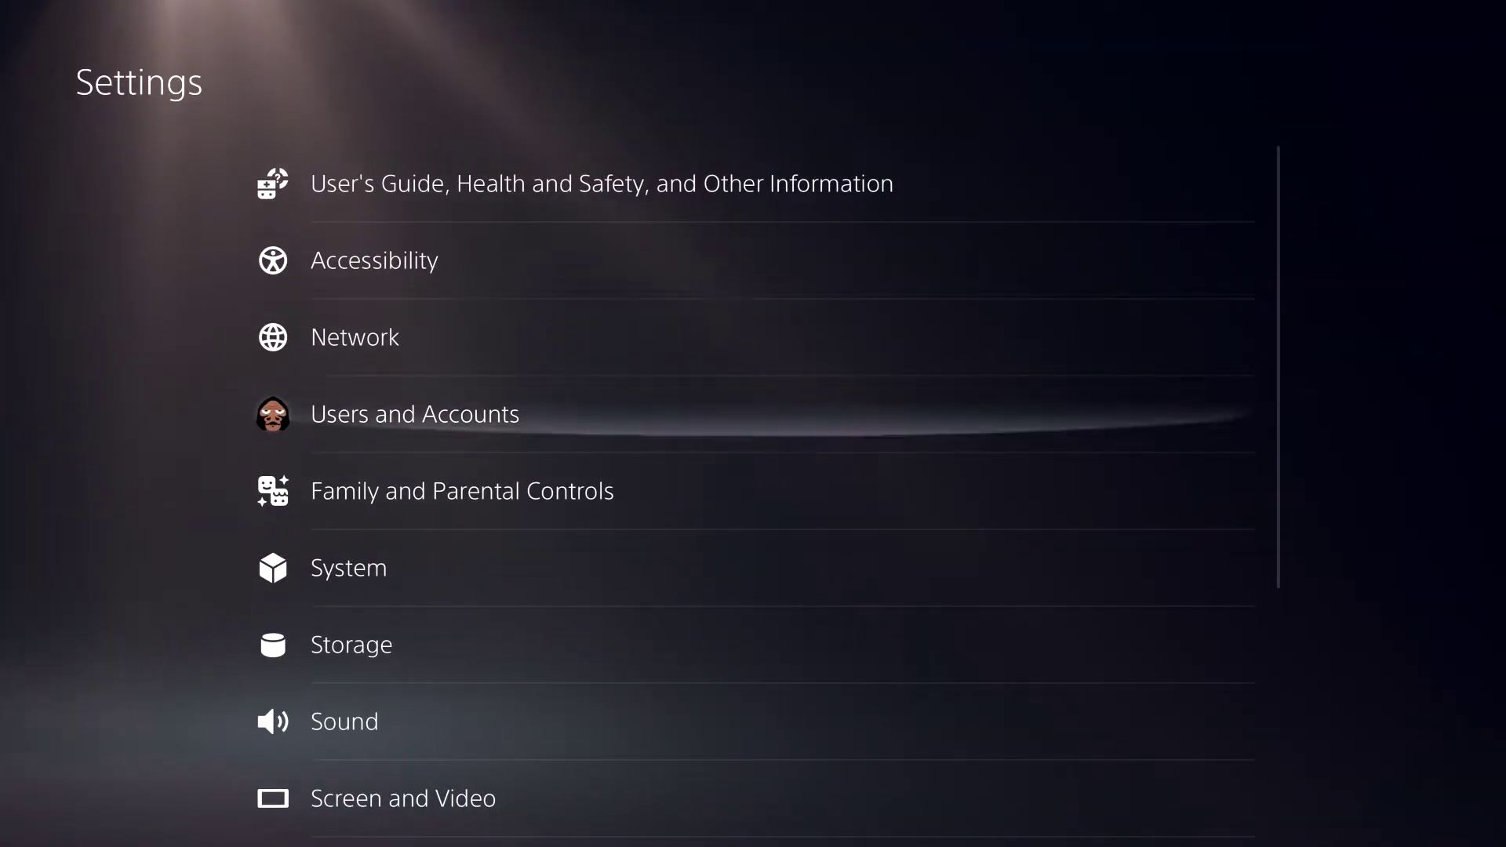
pyautogui.press('Down')
pyautogui.press('Down')
pyautogui.press('Return')
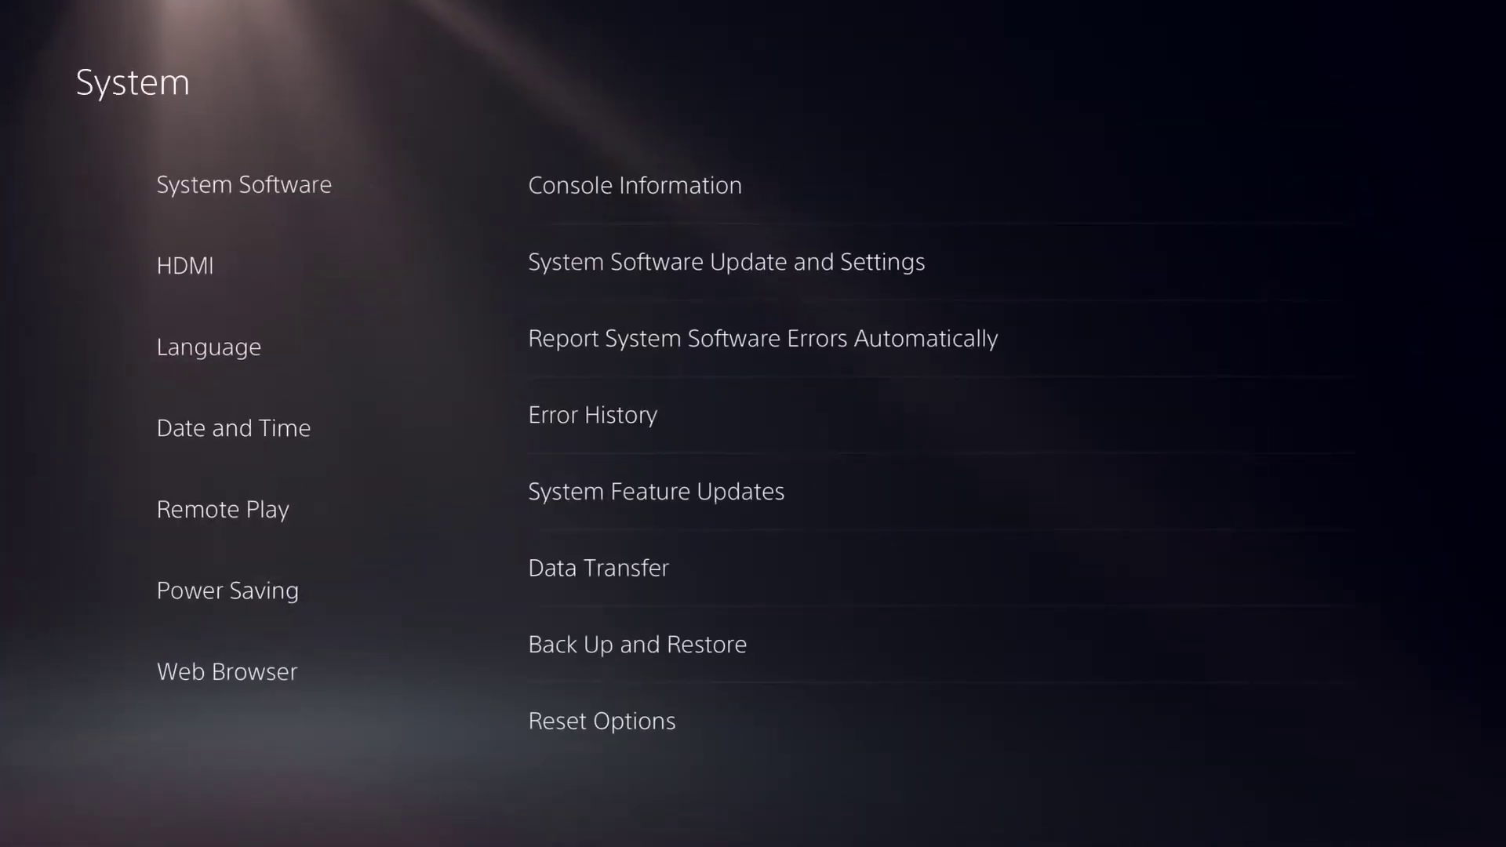
pyautogui.press('Down')
pyautogui.press('Down')
pyautogui.press('Down')
pyautogui.press('Down')
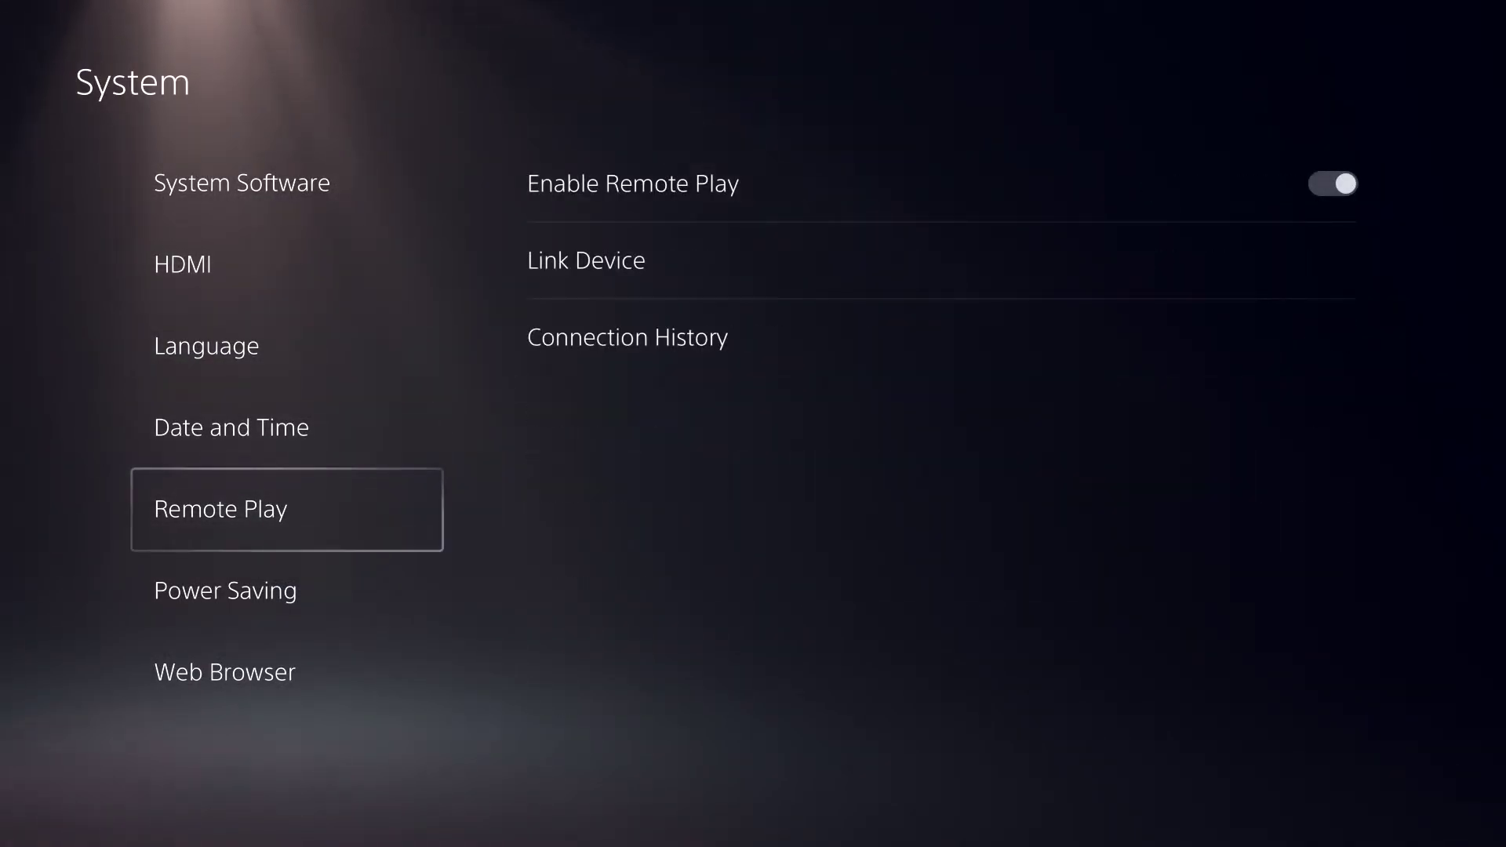
pyautogui.press('Right')
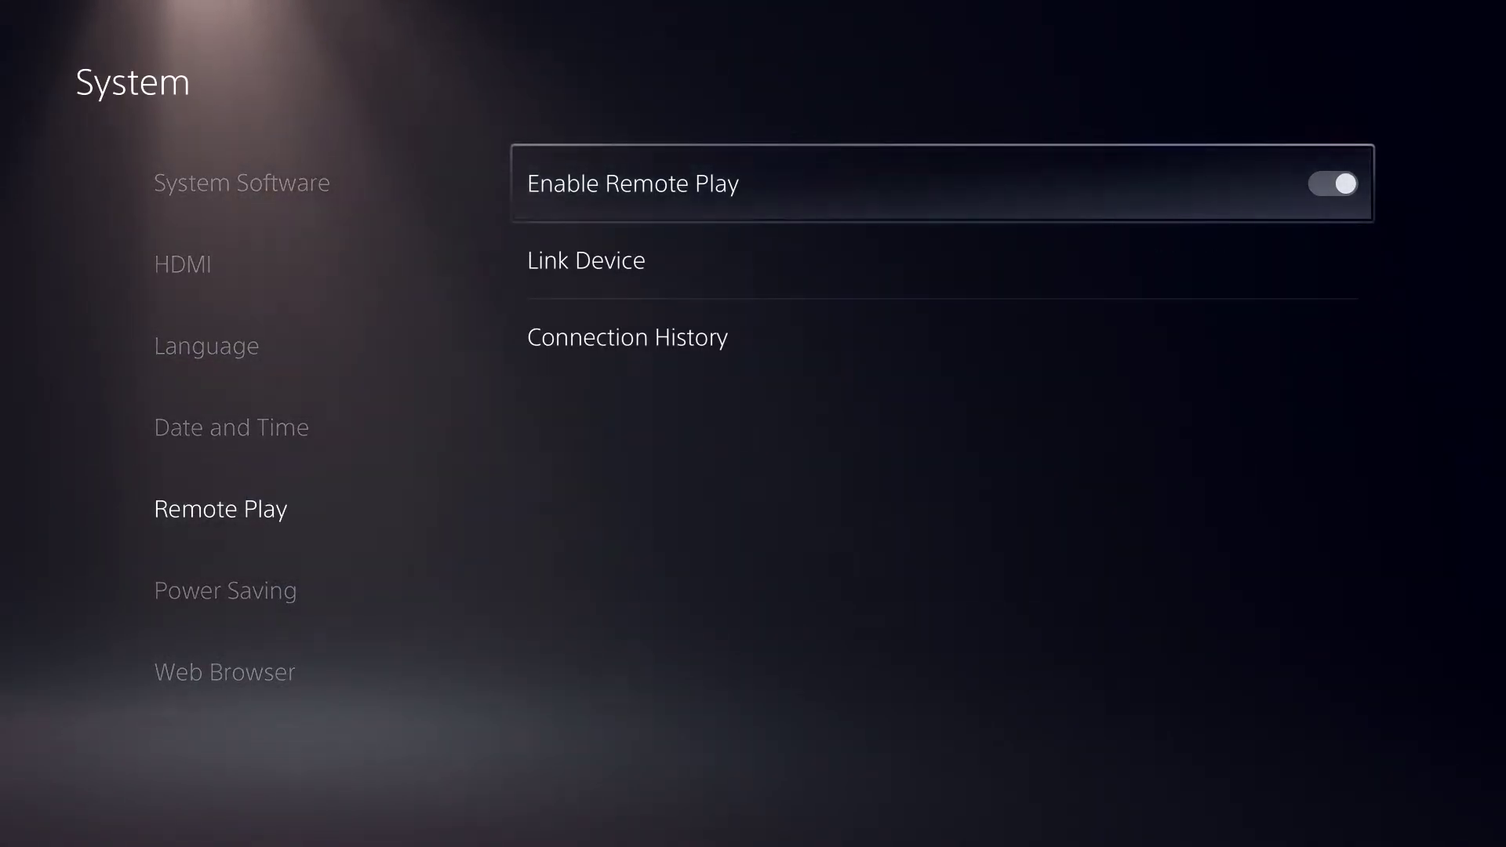
pyautogui.press('Return')
pyautogui.press('Return')
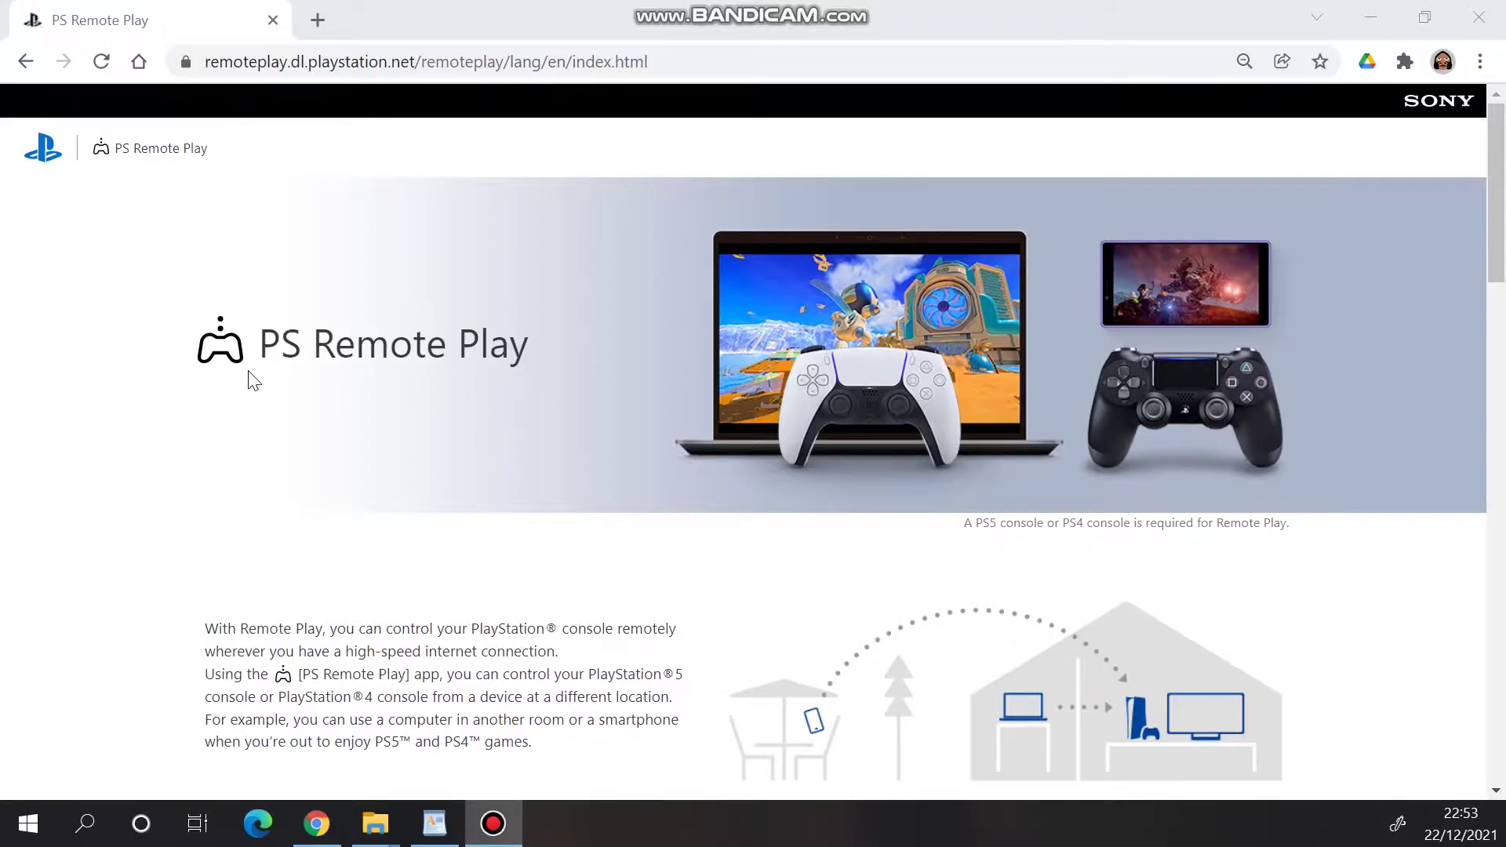
# Highlight the PS Remote Play heading on the download page.
pyautogui.moveTo(265, 341); pyautogui.dragTo(533, 353)
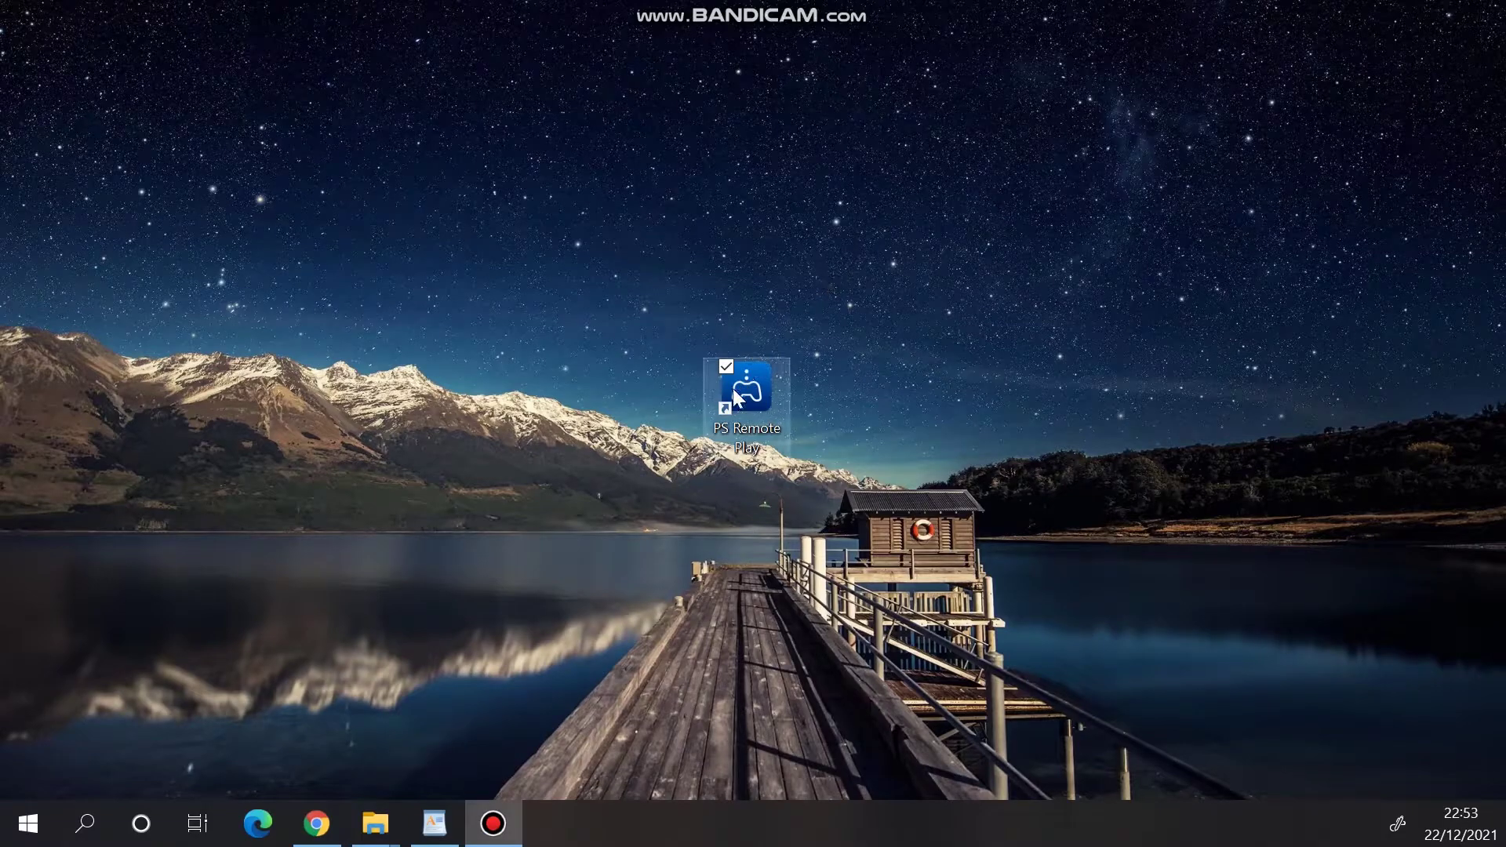
# Launch PS Remote Play, start the PSN sign-in, and enter the account e-mail.
pyautogui.doubleClick(759, 388)
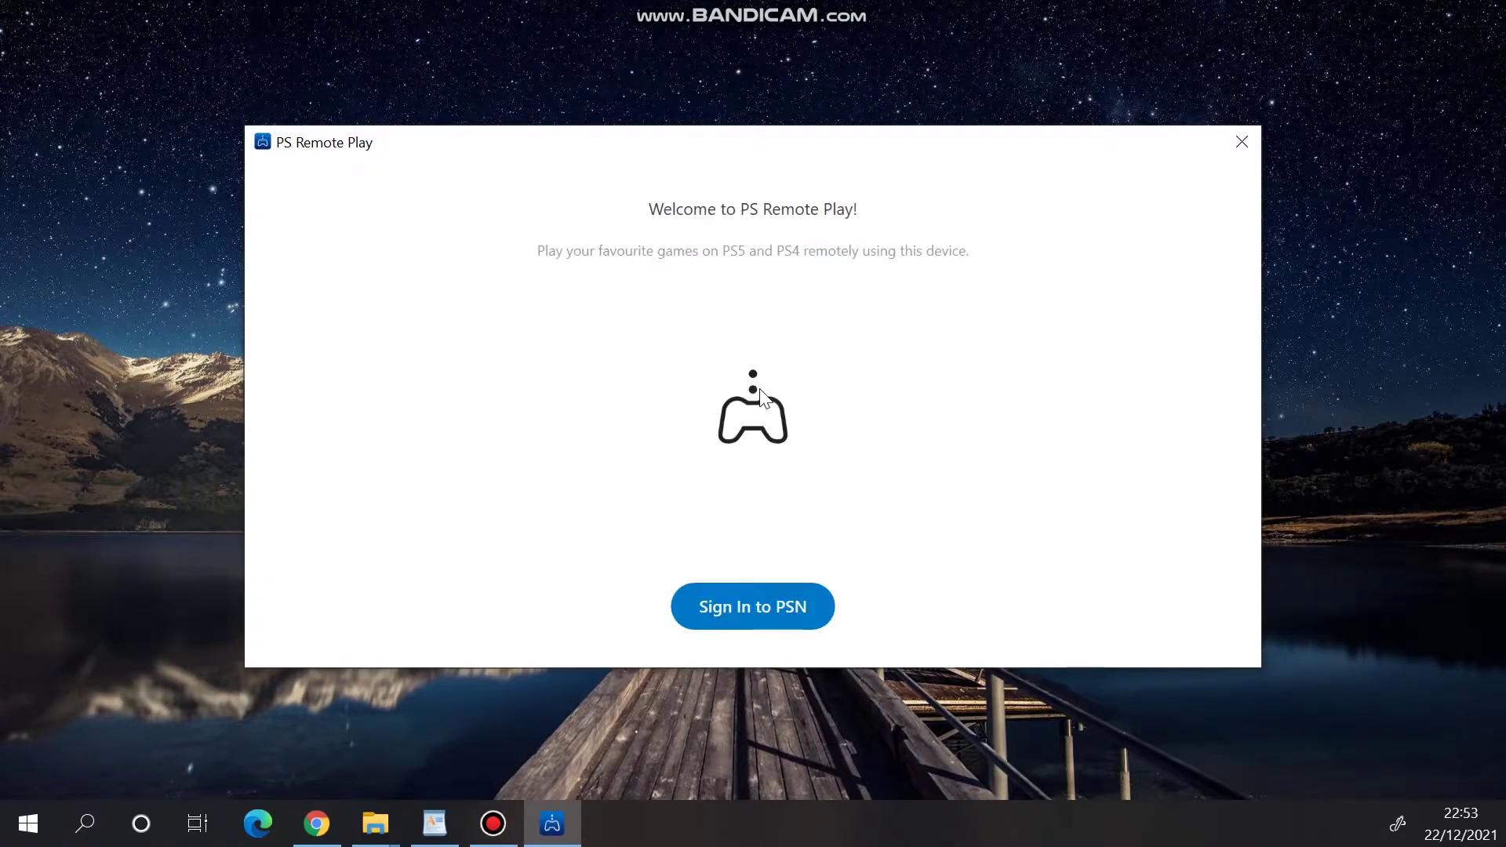
pyautogui.click(767, 616)
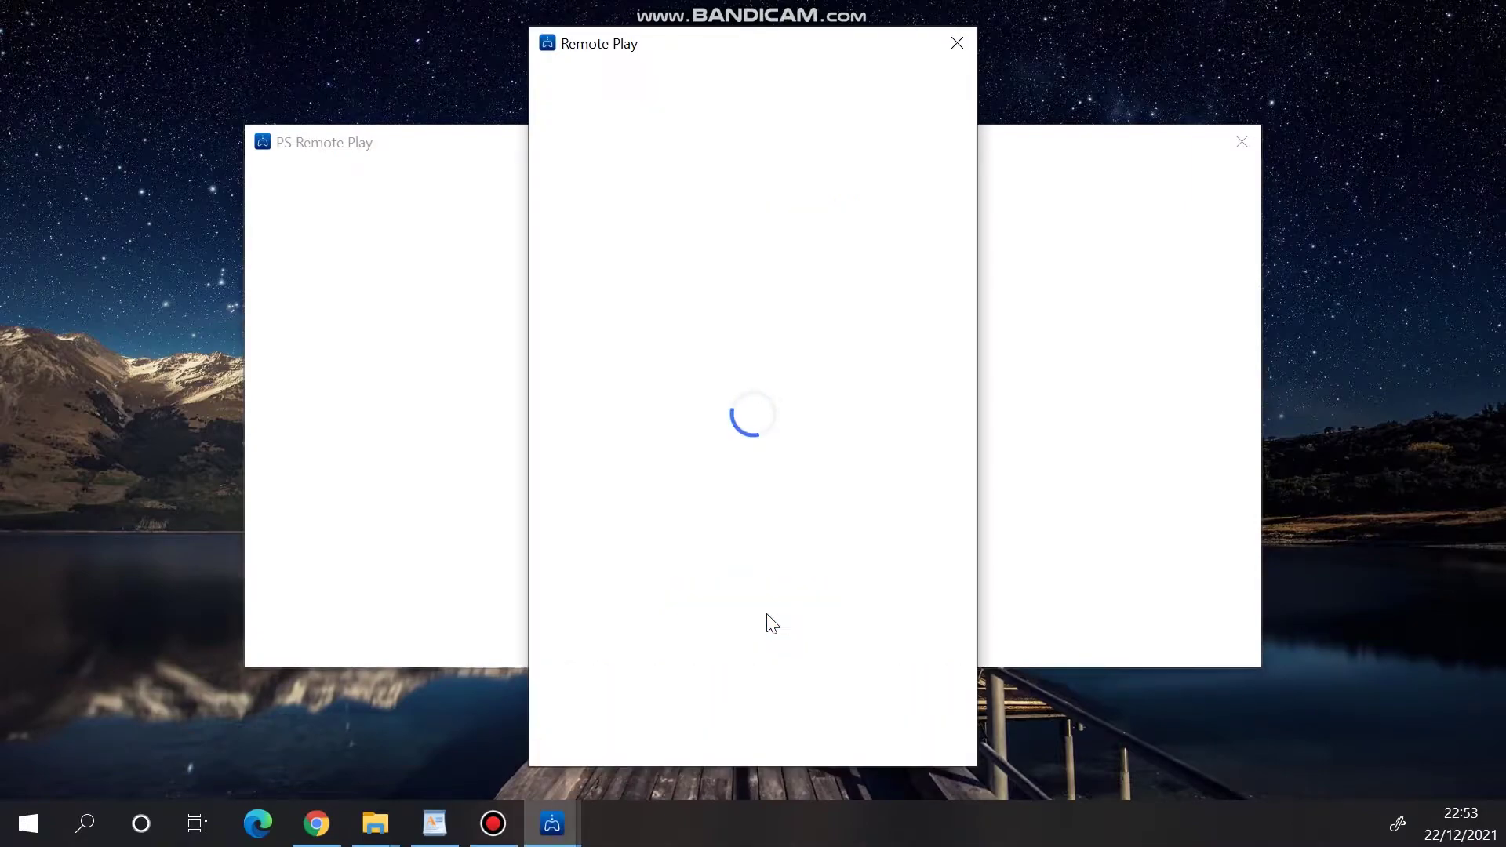
pyautogui.click(736, 437)
pyautogui.write('xxxxxxxxxxxx@gmail.com')
pyautogui.press('Tab')
pyautogui.press('Return')
# Enter the account password, sign in, and accept the app data notice.
pyautogui.write('xx')
pyautogui.click(727, 557)
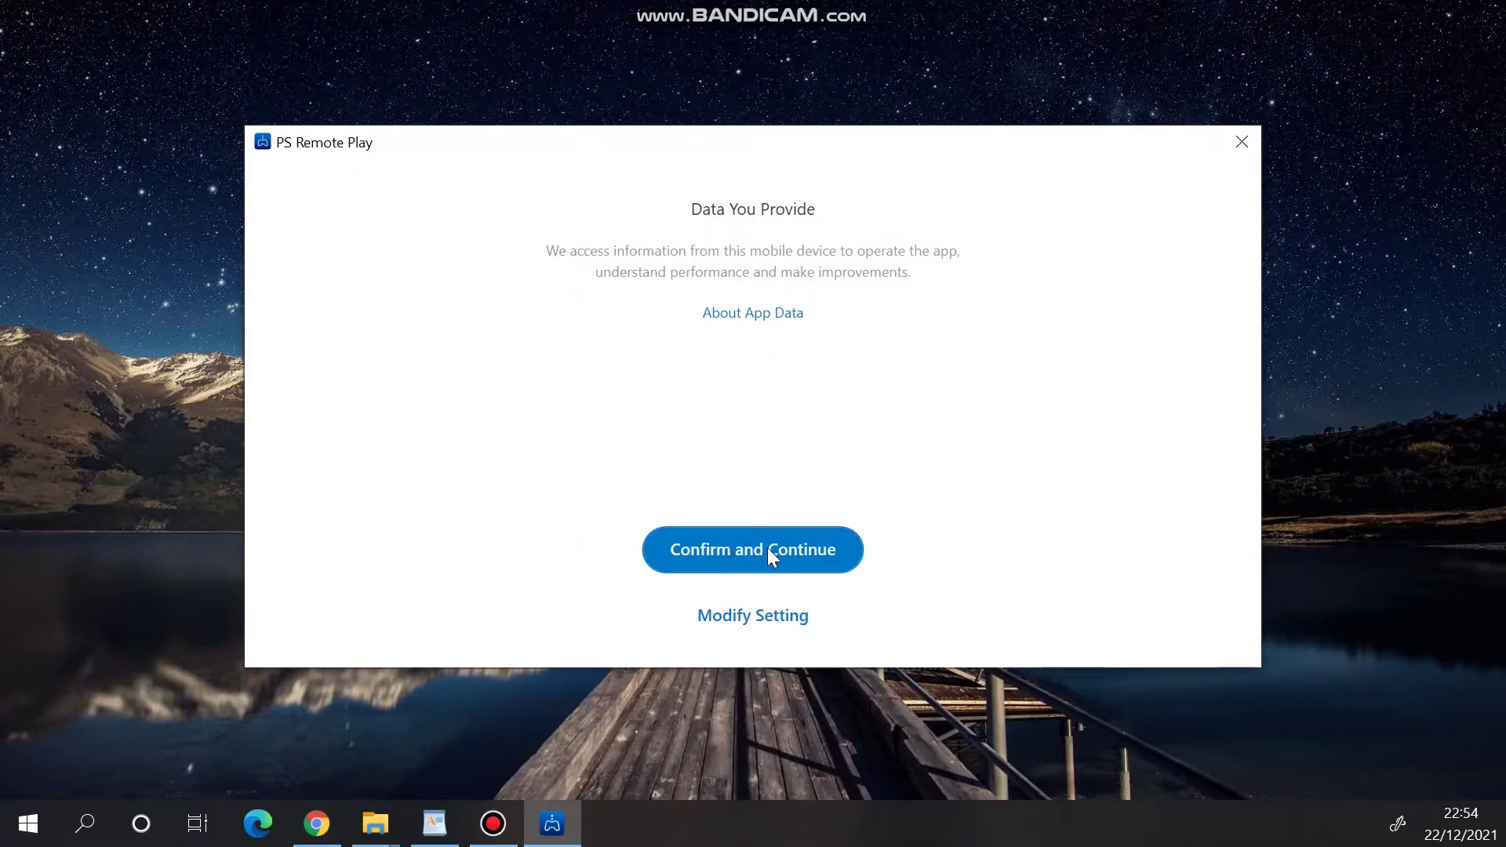
pyautogui.click(767, 547)
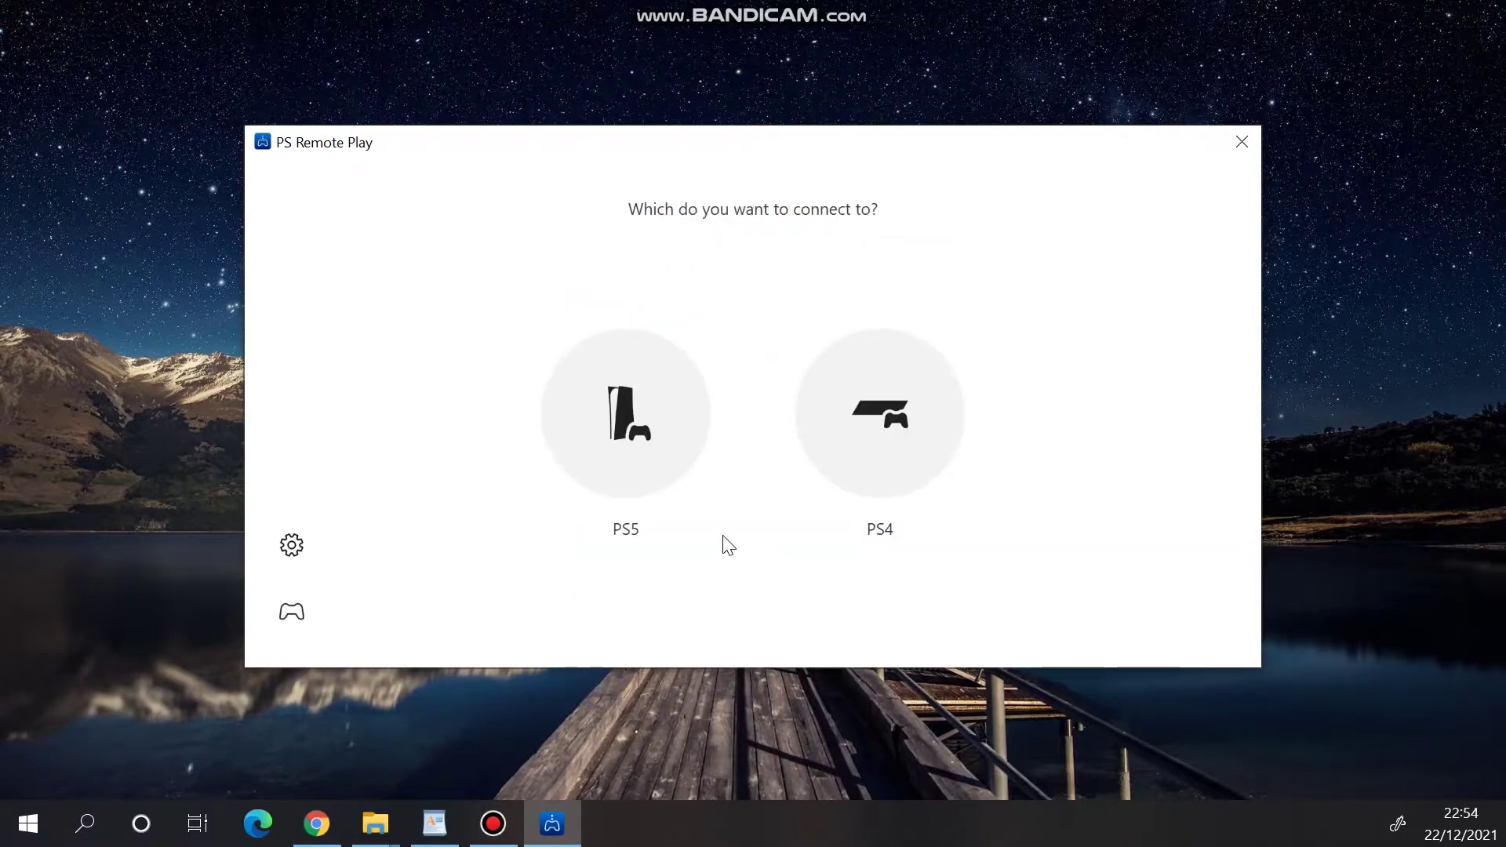
# In the app settings' Video Quality tab, set PS4 resolution to 540p with Standard frame rate.
pyautogui.click(302, 562)
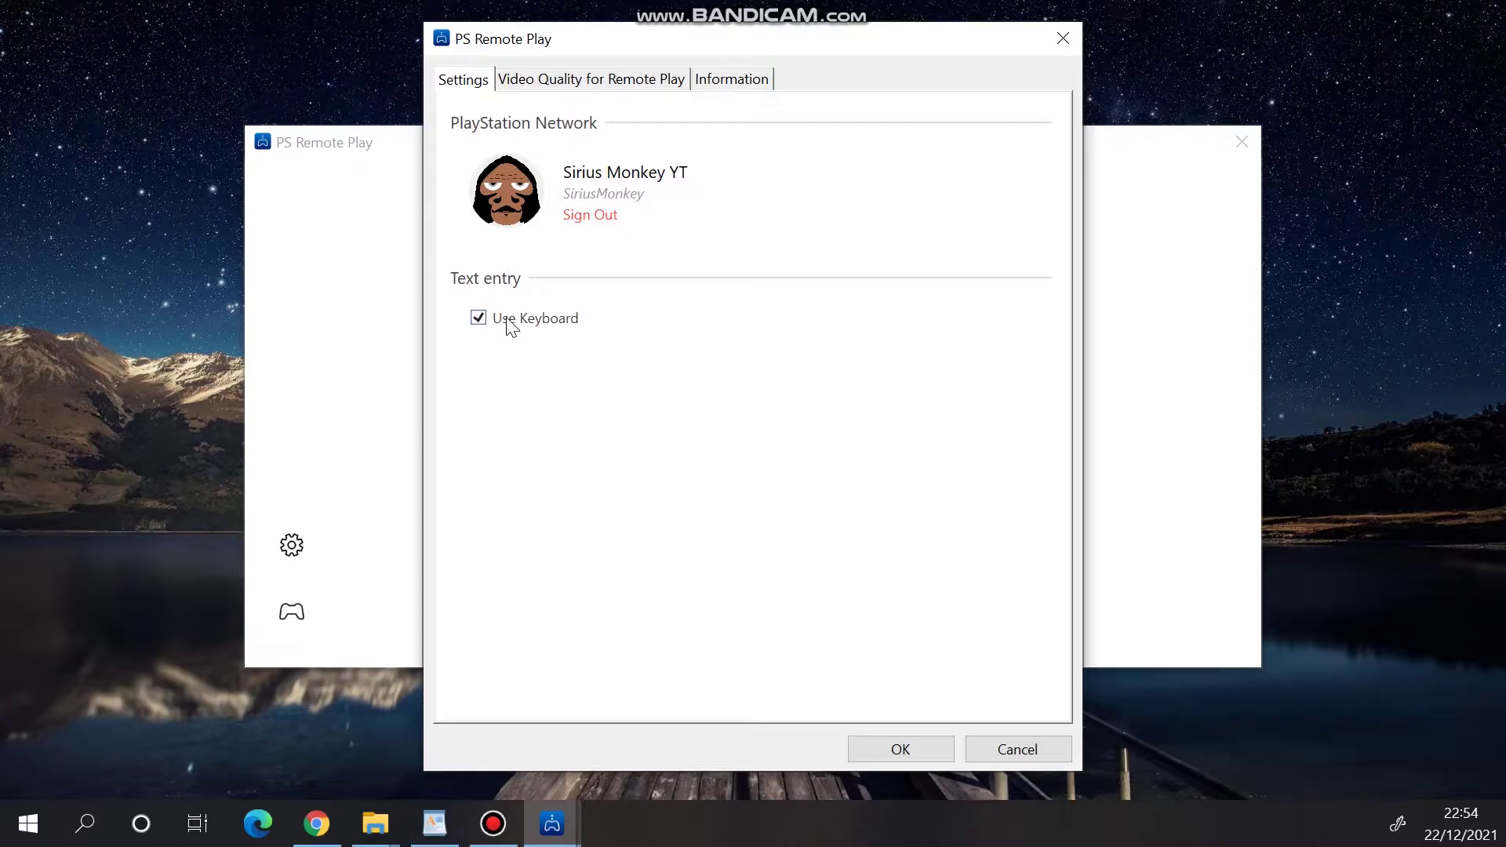
pyautogui.click(599, 88)
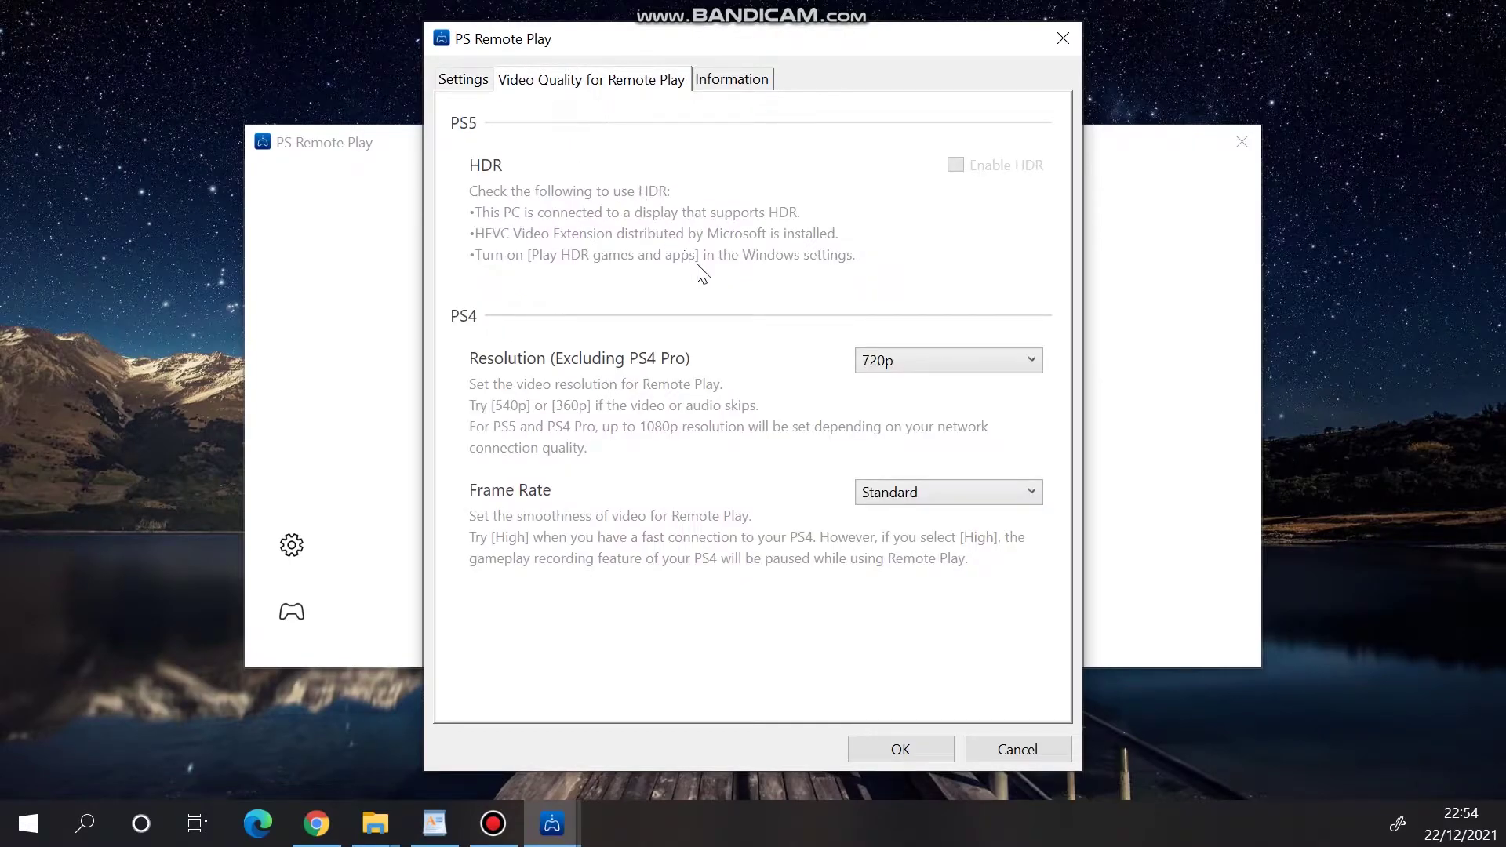
pyautogui.click(933, 358)
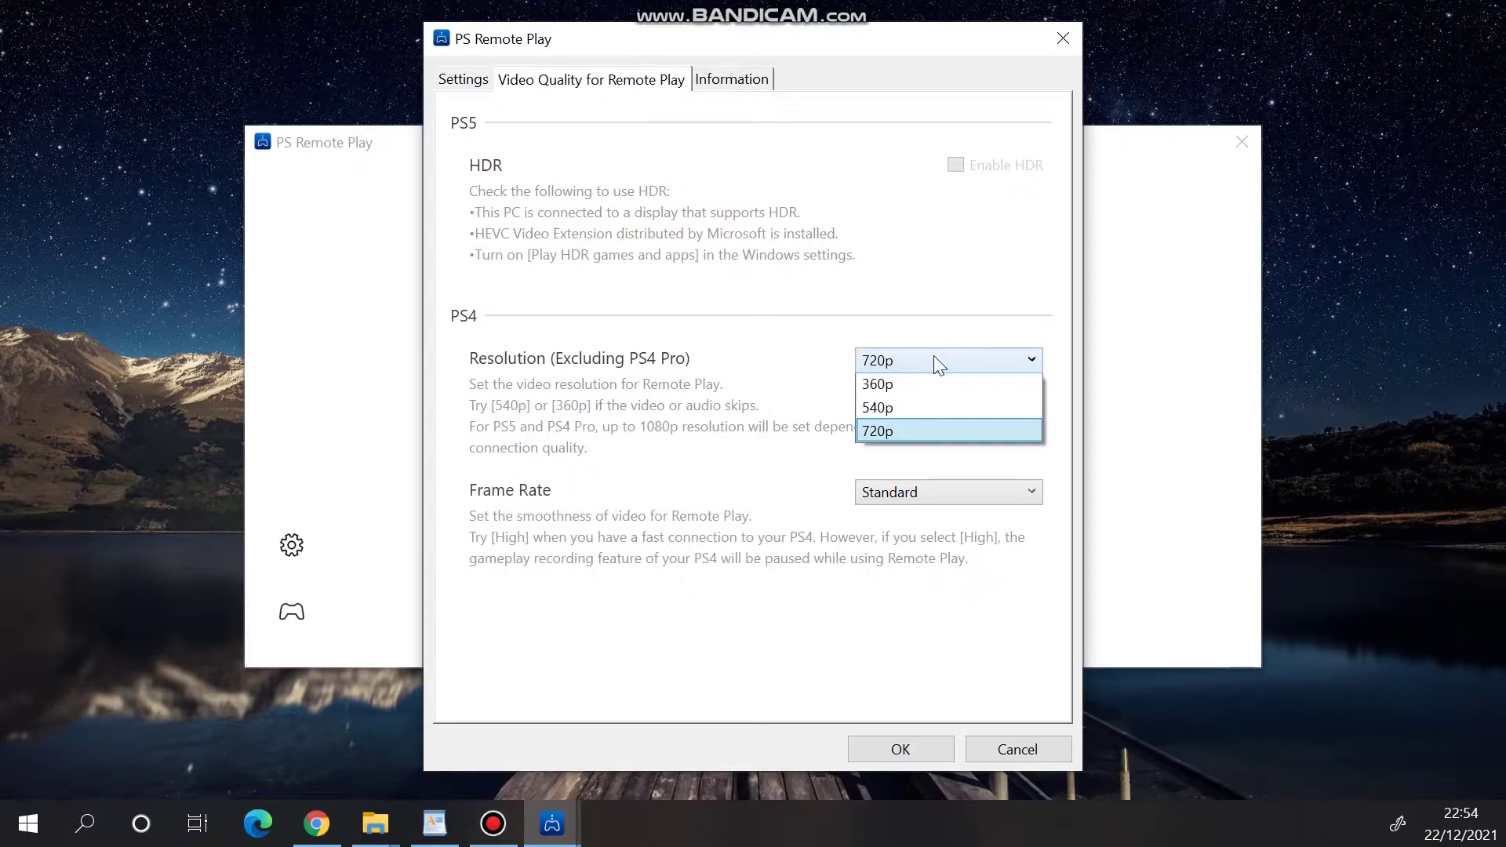
pyautogui.click(924, 415)
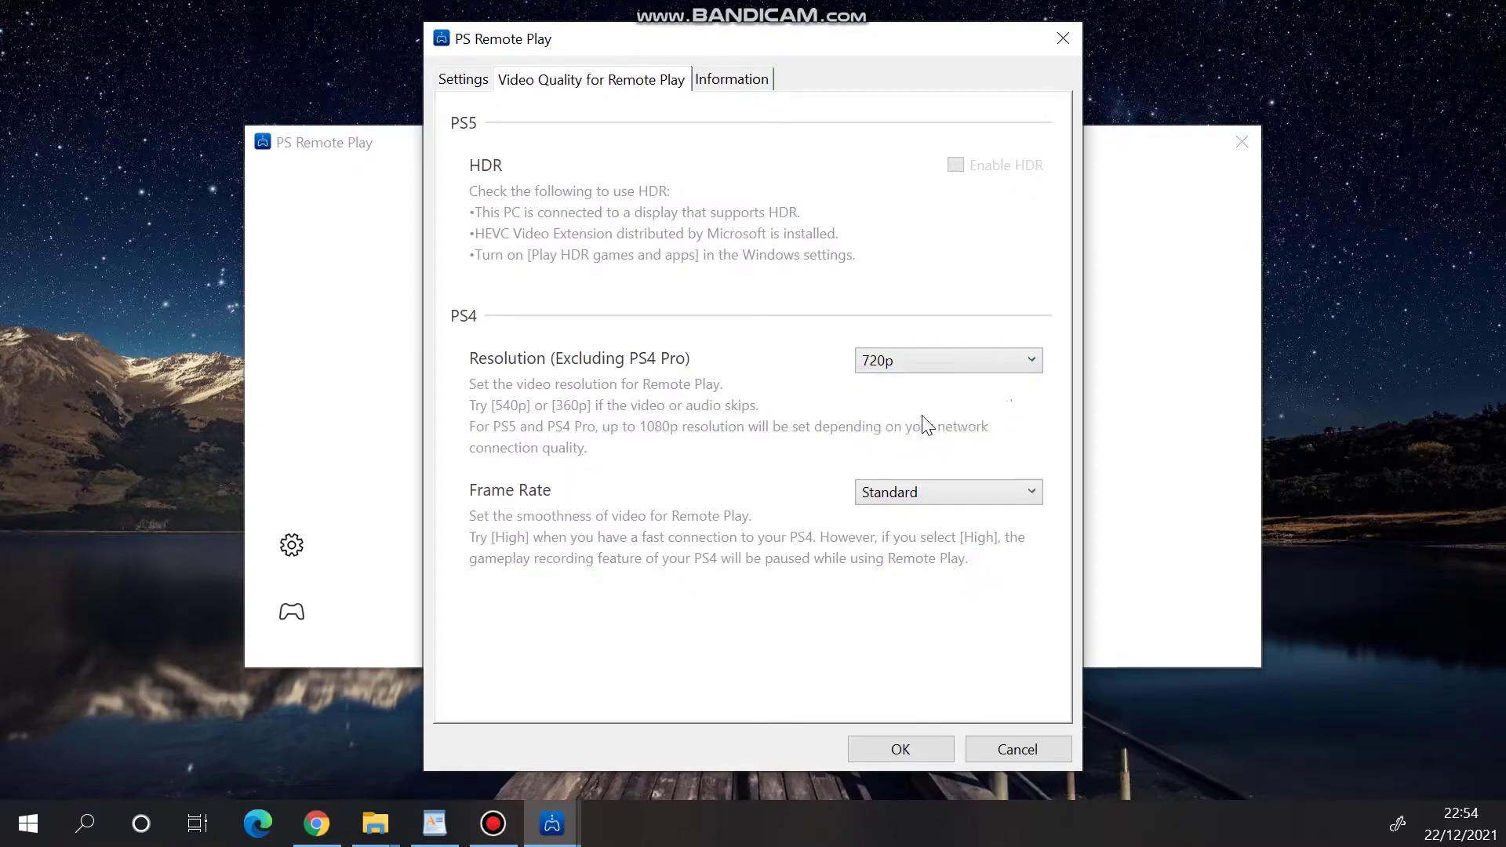
pyautogui.click(907, 492)
pyautogui.click(924, 520)
# Save the settings, choose PS5, and dismiss the Before connecting notice to connect.
pyautogui.click(908, 750)
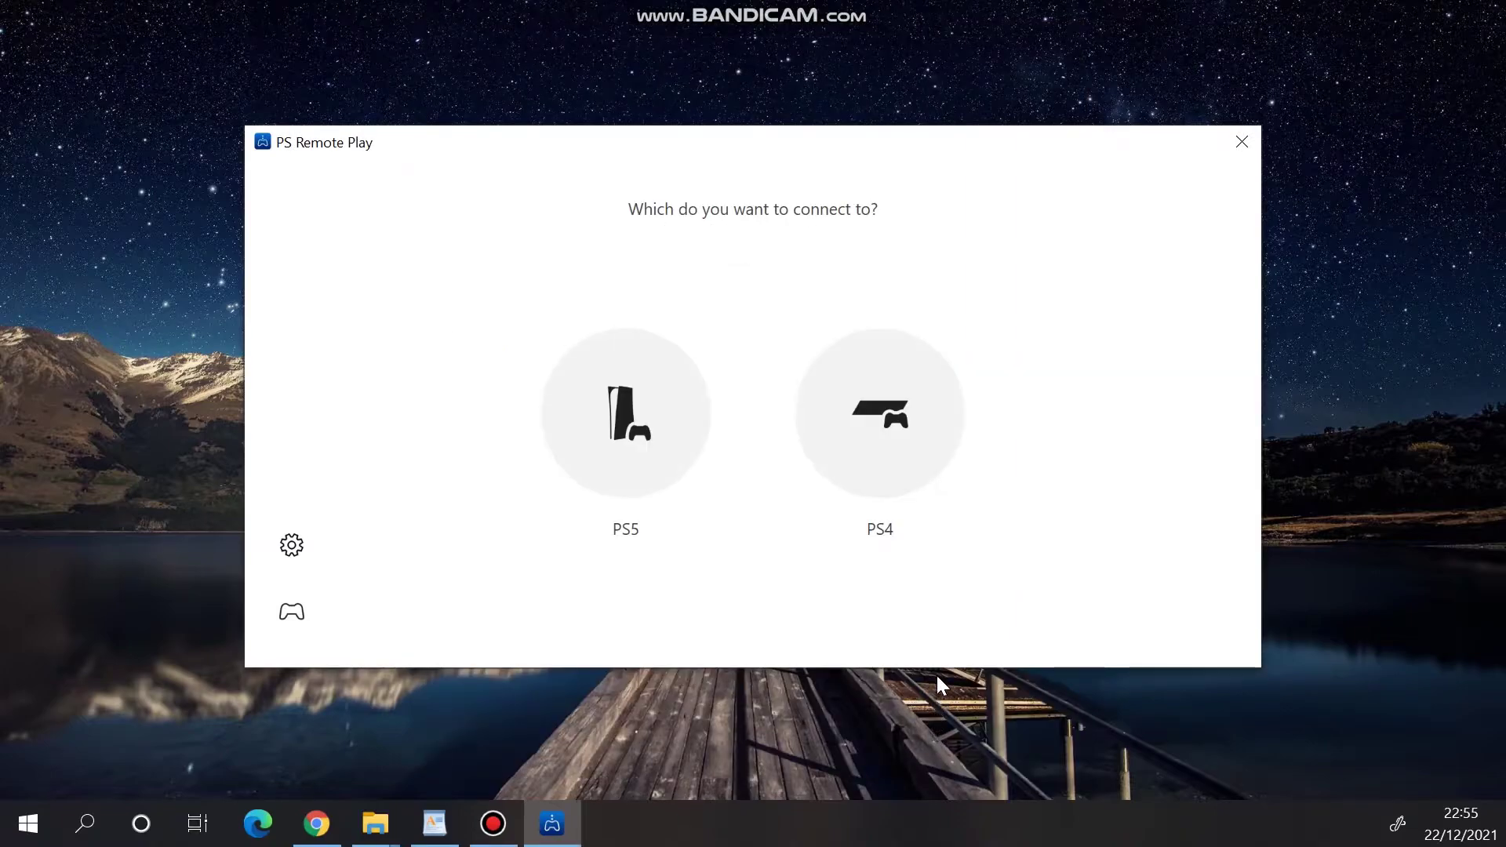
pyautogui.click(613, 409)
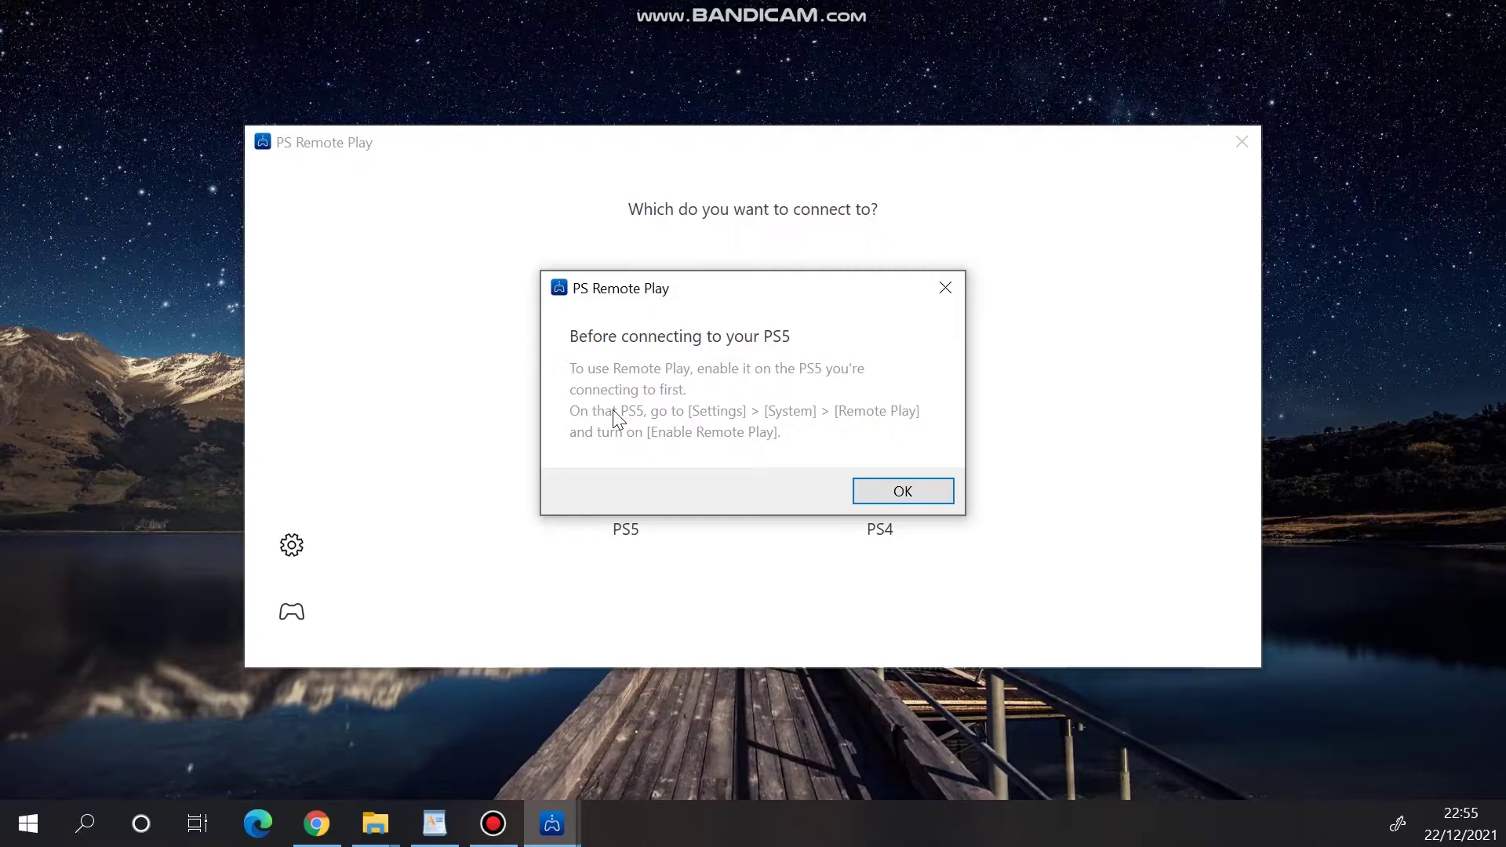
pyautogui.click(910, 502)
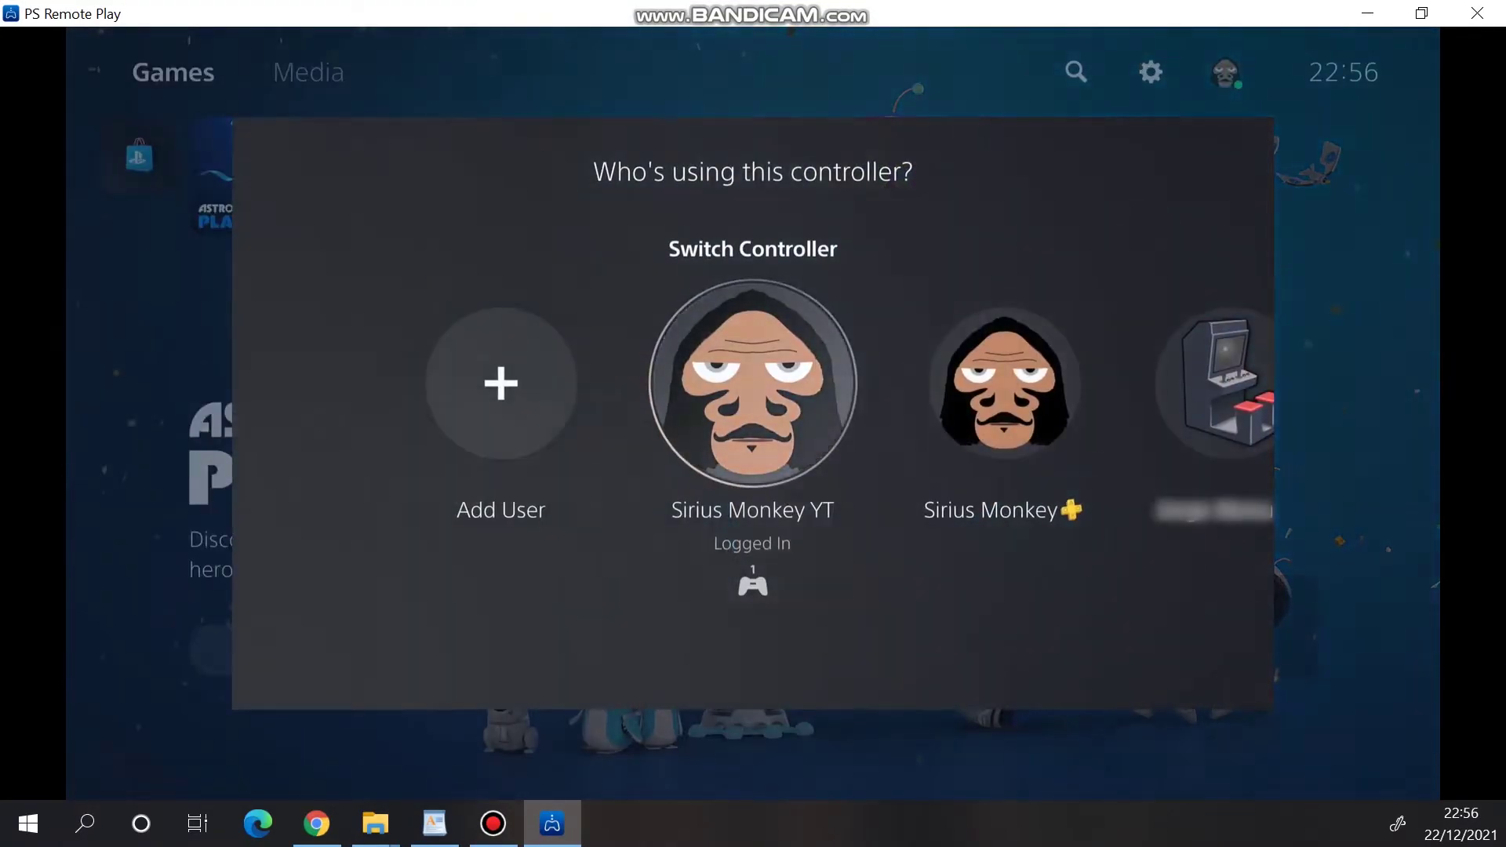
# Give the controller to the second profile and set the Sound Output Device to USB Headset.
pyautogui.press('Right')
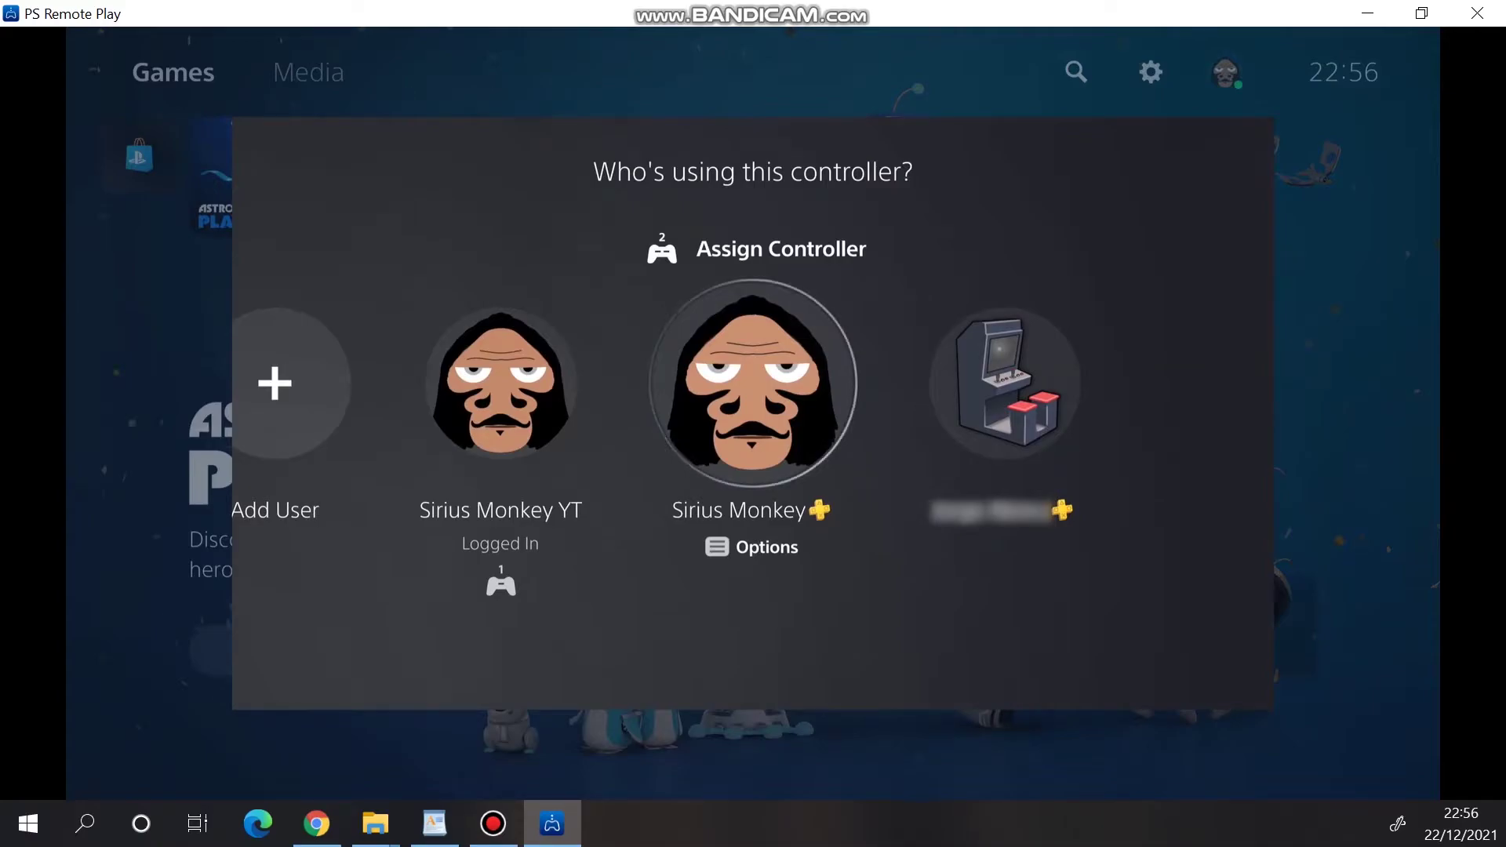
pyautogui.press('Return')
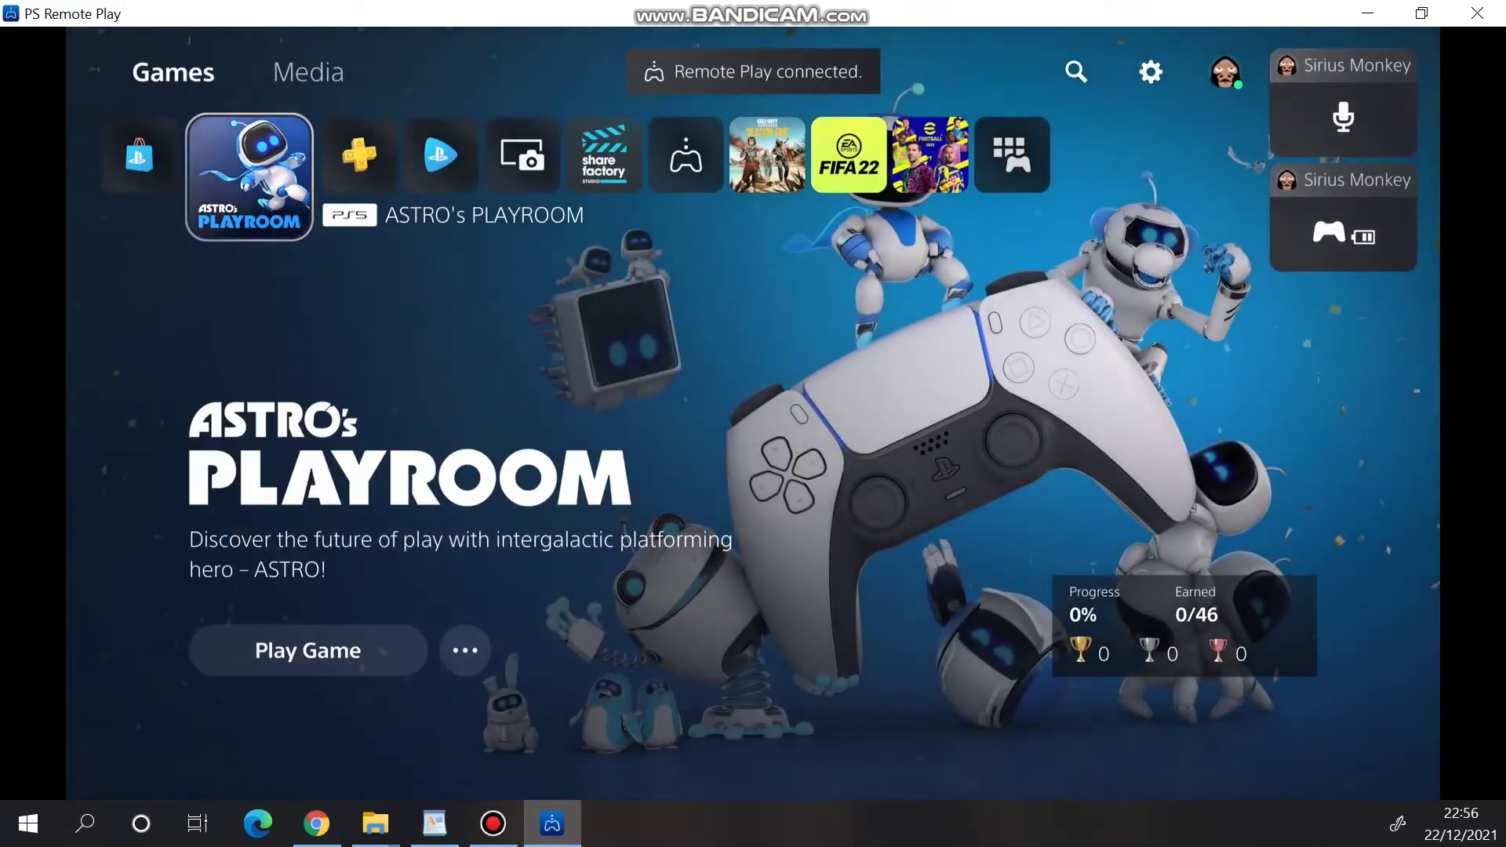
pyautogui.press('Escape')
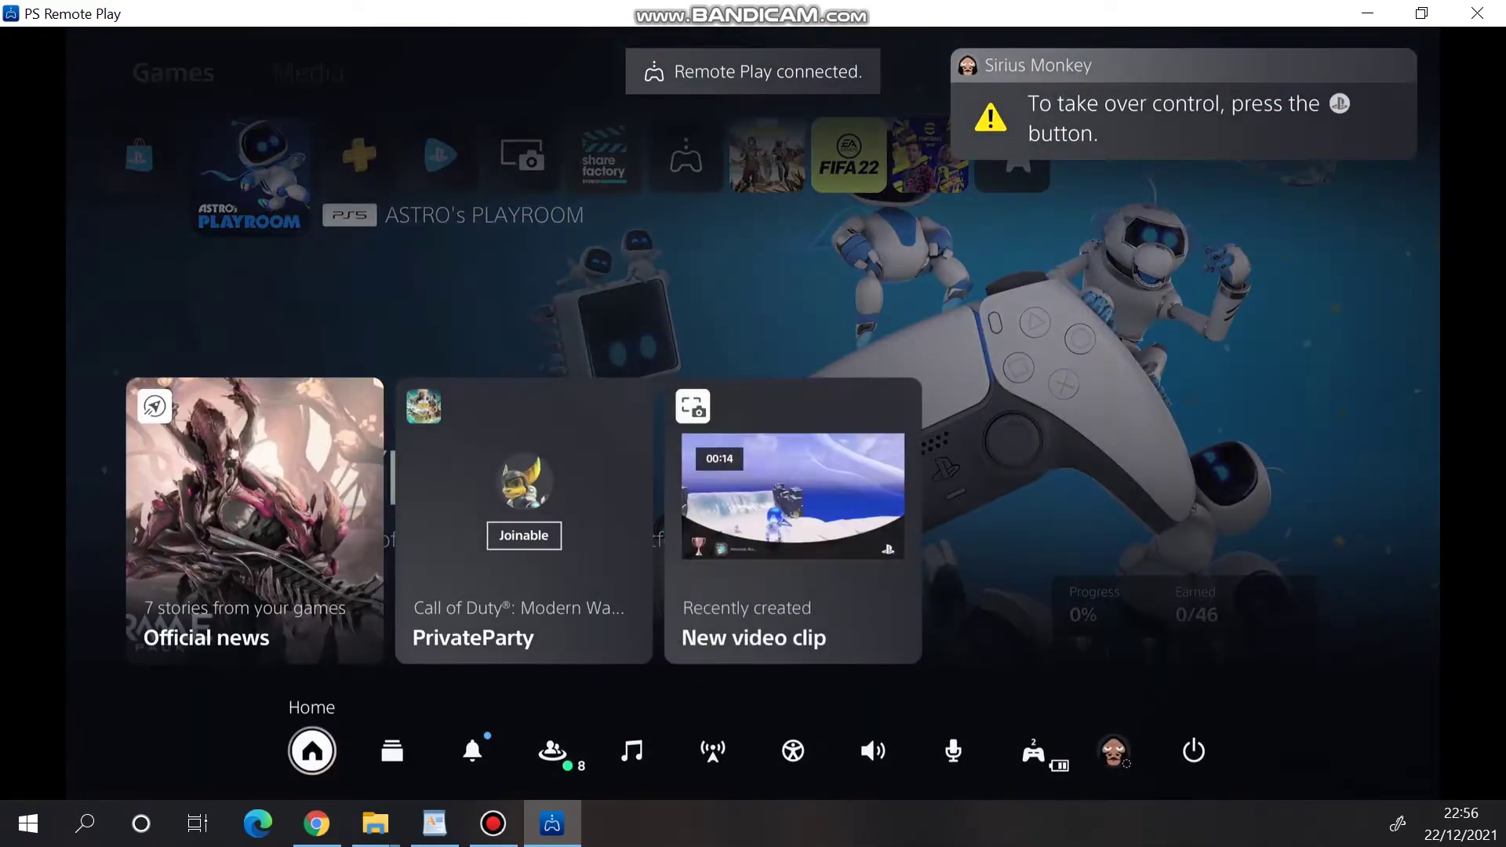
pyautogui.press('Escape')
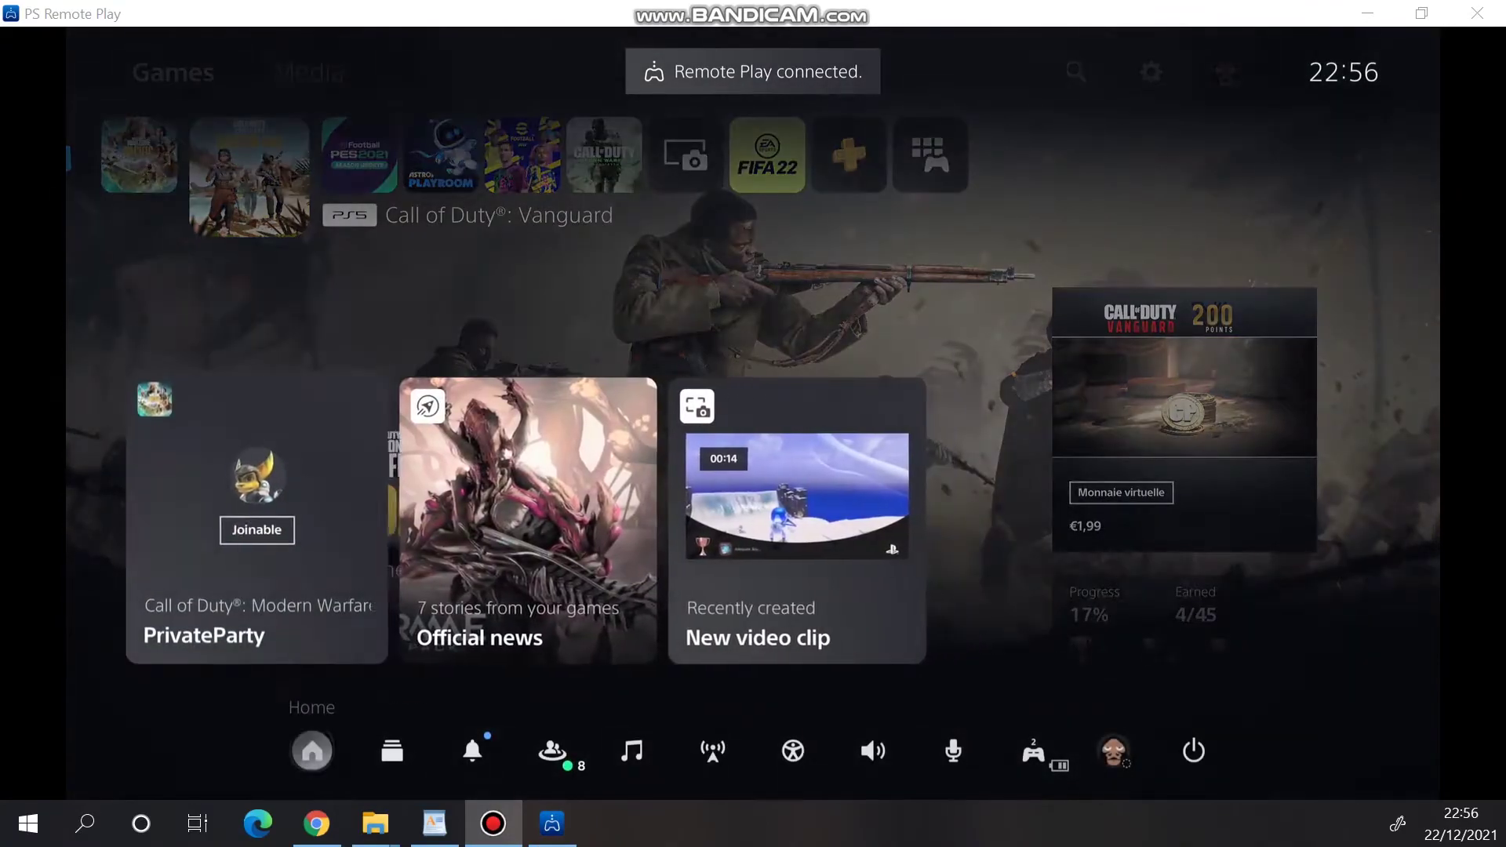
pyautogui.press('Right')
pyautogui.press('Right')
pyautogui.press('Right')
pyautogui.press('Right')
pyautogui.press('Right')
pyautogui.press('Right')
pyautogui.press('Right')
pyautogui.press('Return')
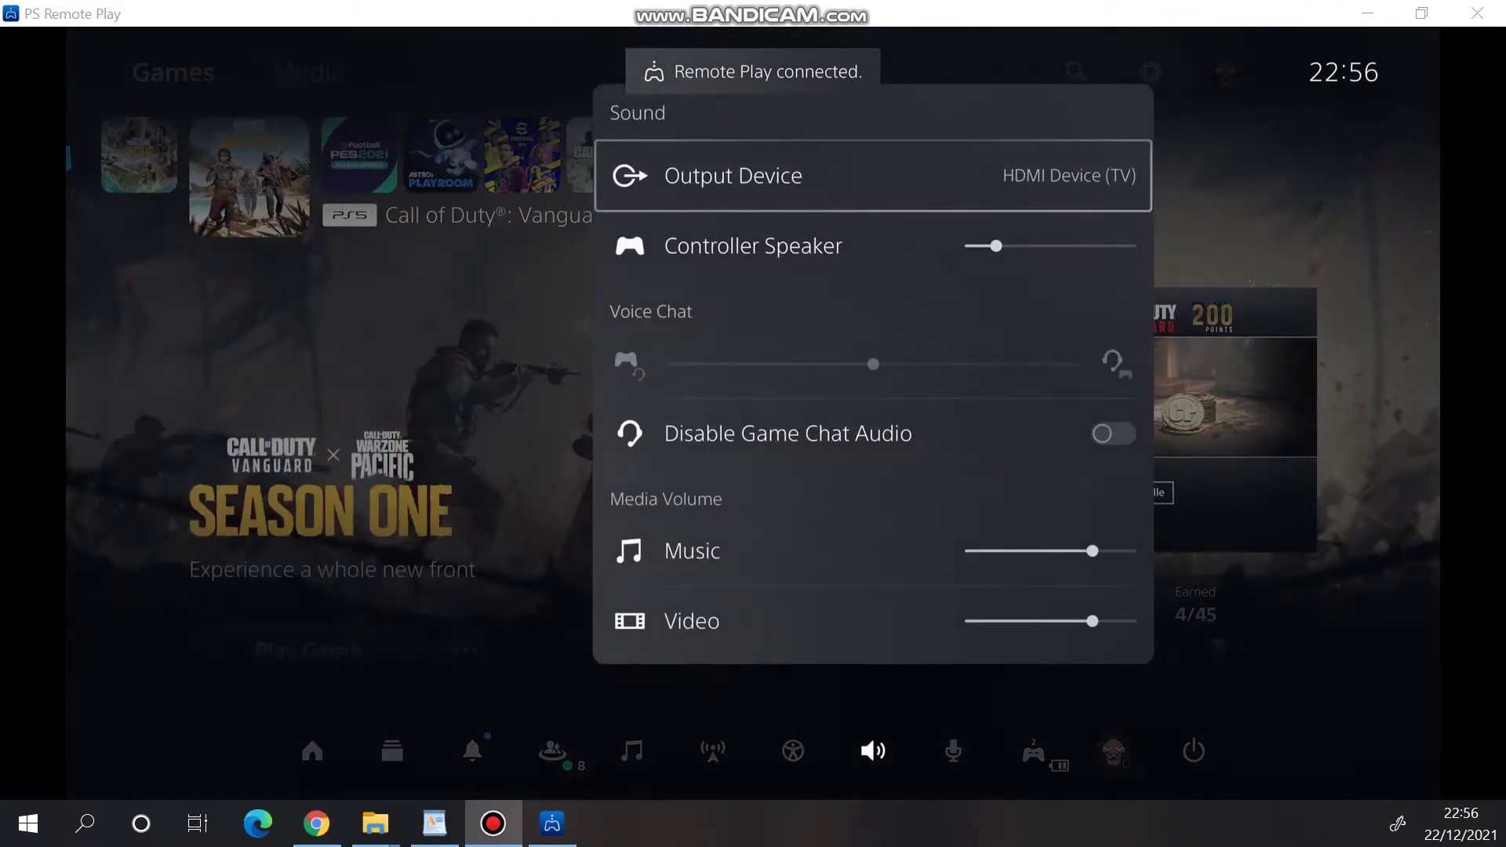
pyautogui.press('Return')
pyautogui.press('Up')
pyautogui.press('Return')
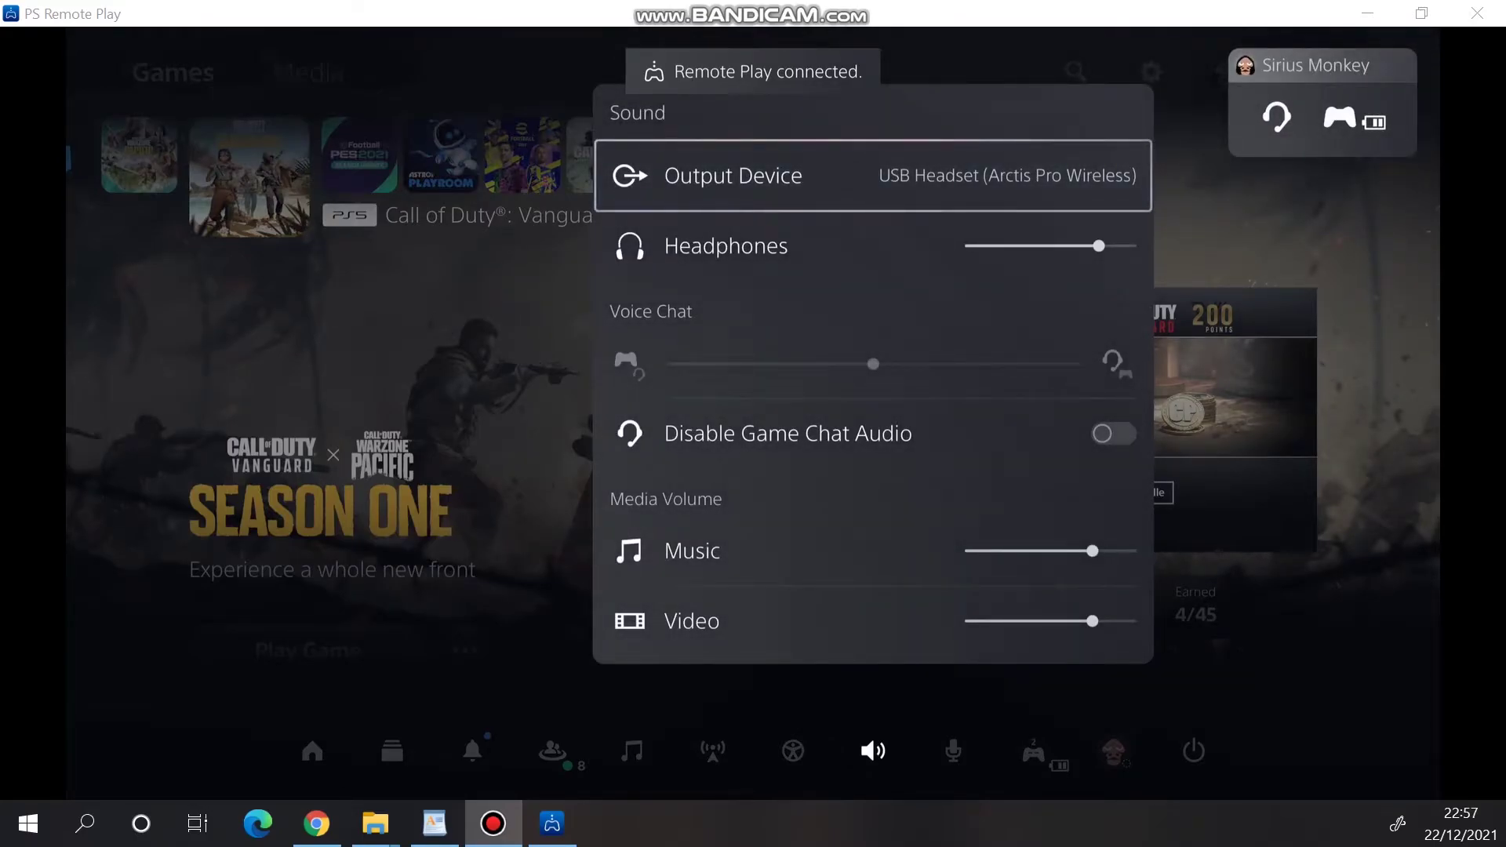
pyautogui.press('Escape')
pyautogui.press('Escape')
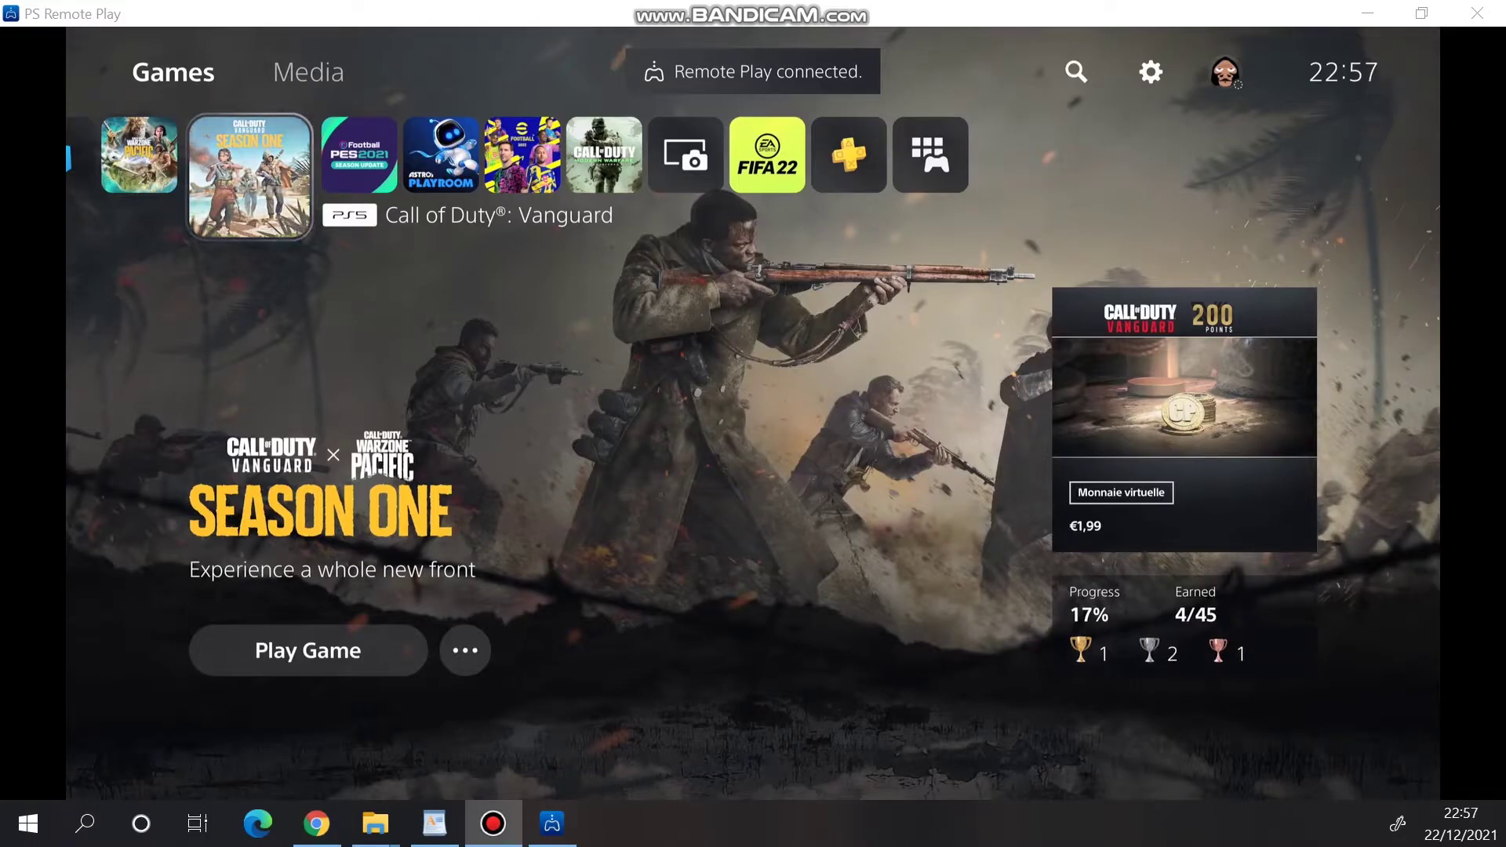
# Change the console language to English (United States) in Settings > System > Language.
pyautogui.press('Up')
pyautogui.press('Right')
pyautogui.press('Right')
pyautogui.press('Right')
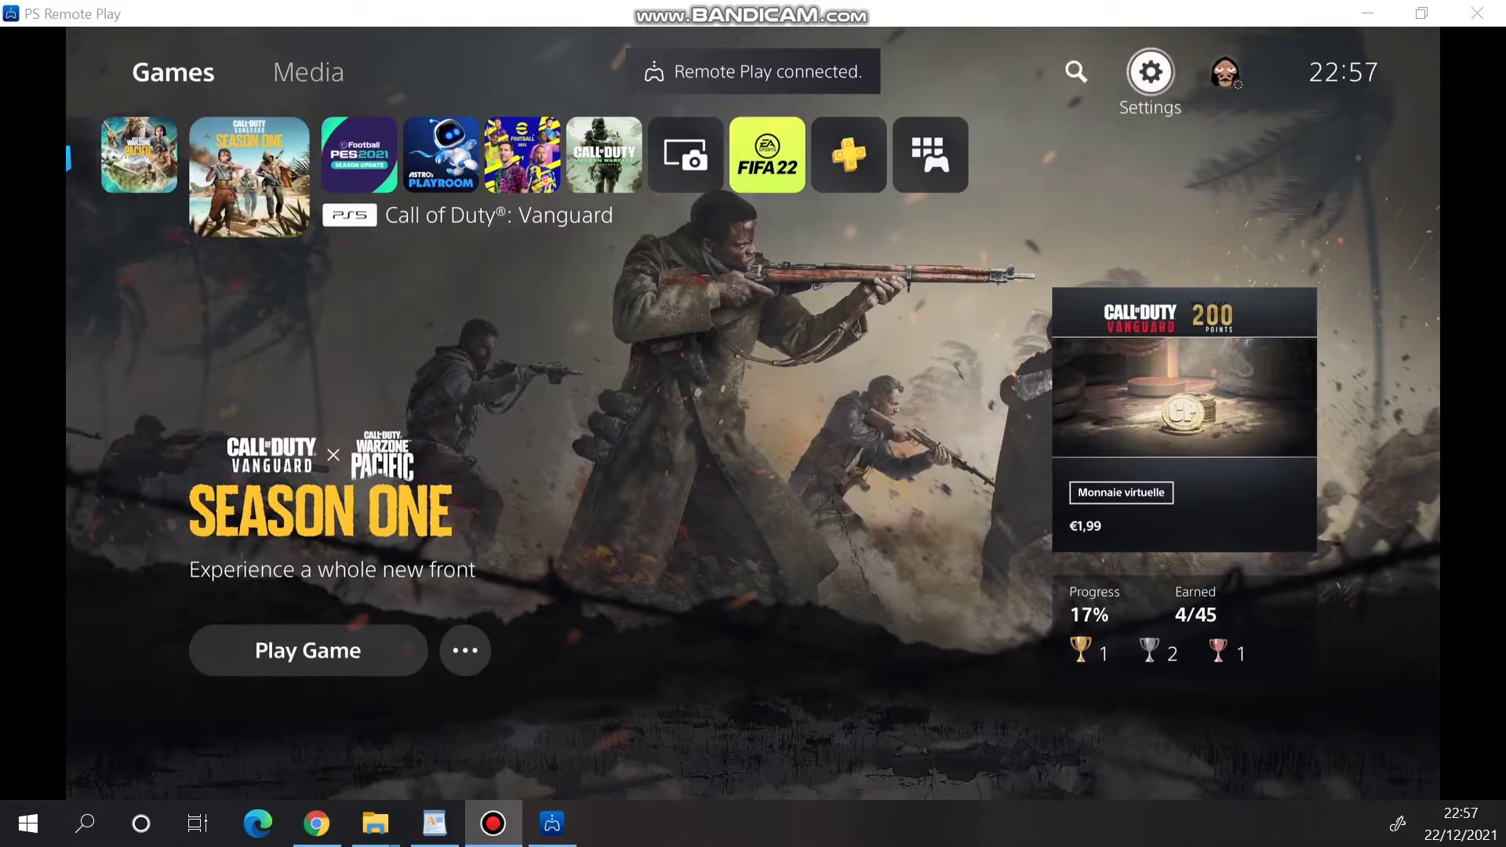
pyautogui.press('Return')
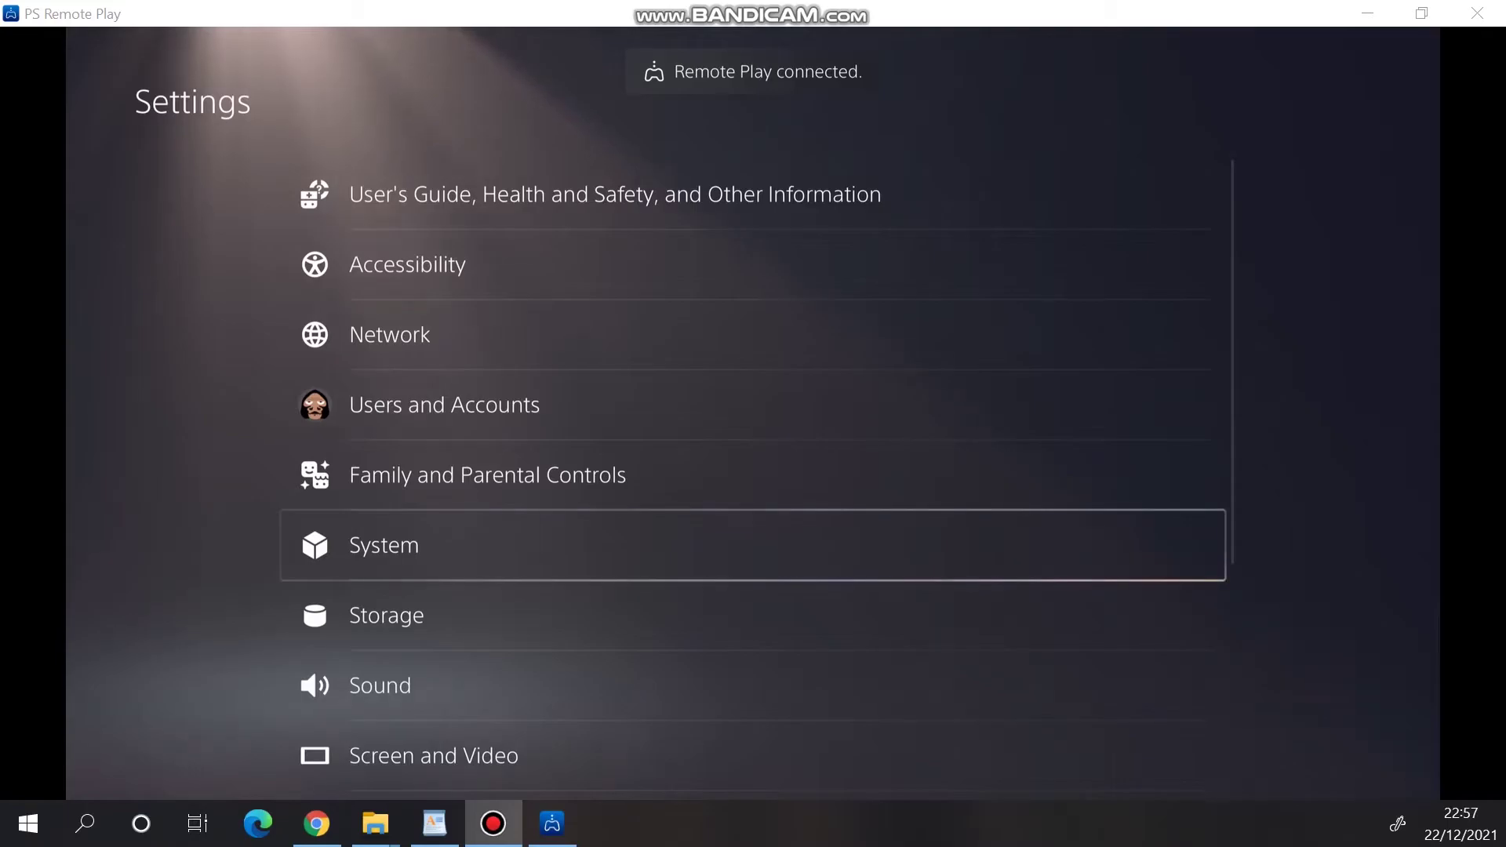
pyautogui.press('Return')
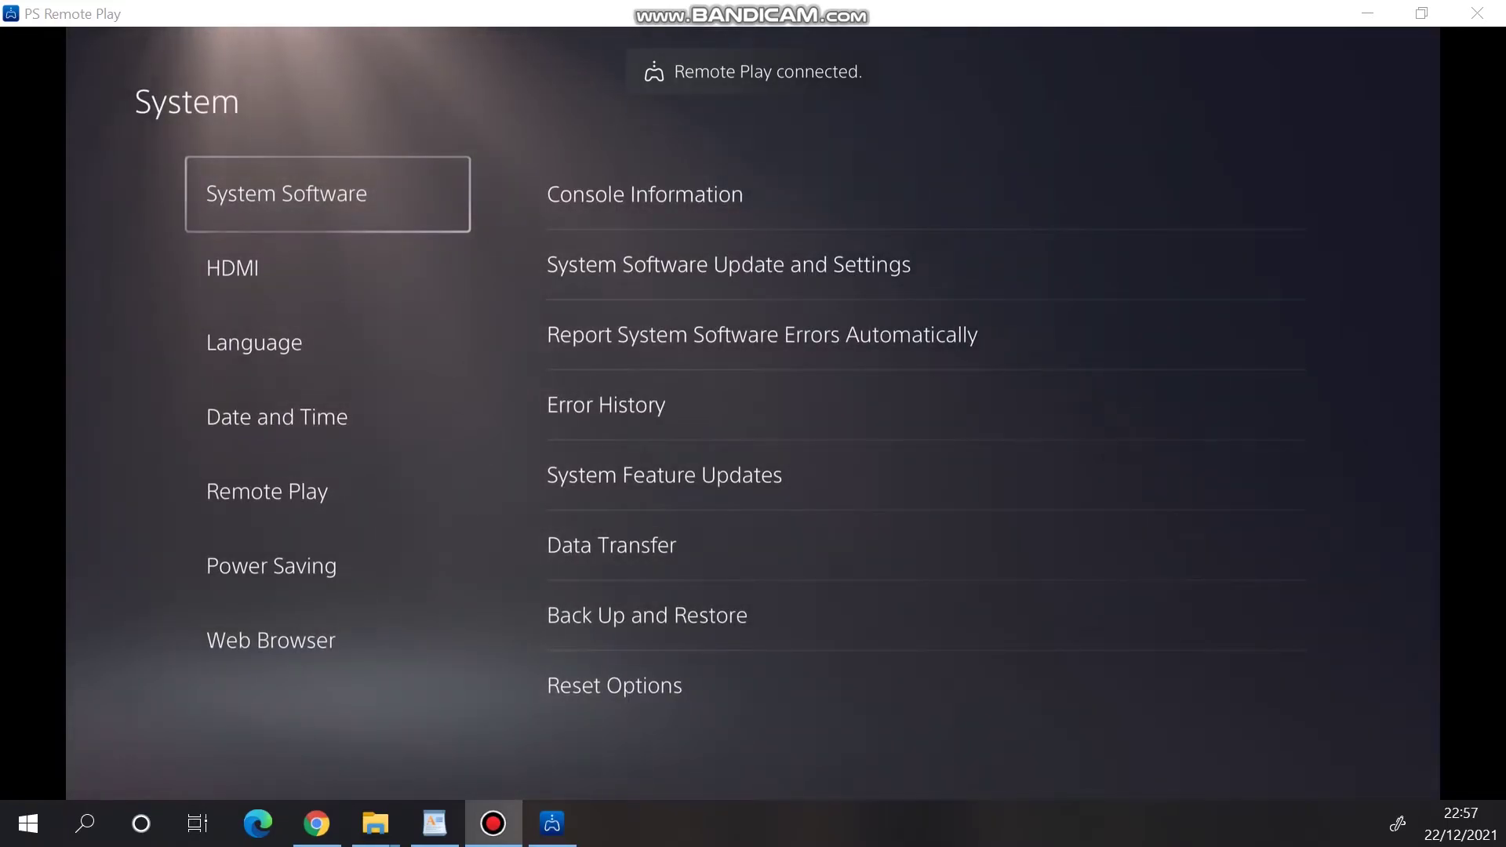
pyautogui.press('Down')
pyautogui.press('Down')
pyautogui.press('Right')
pyautogui.press('Return')
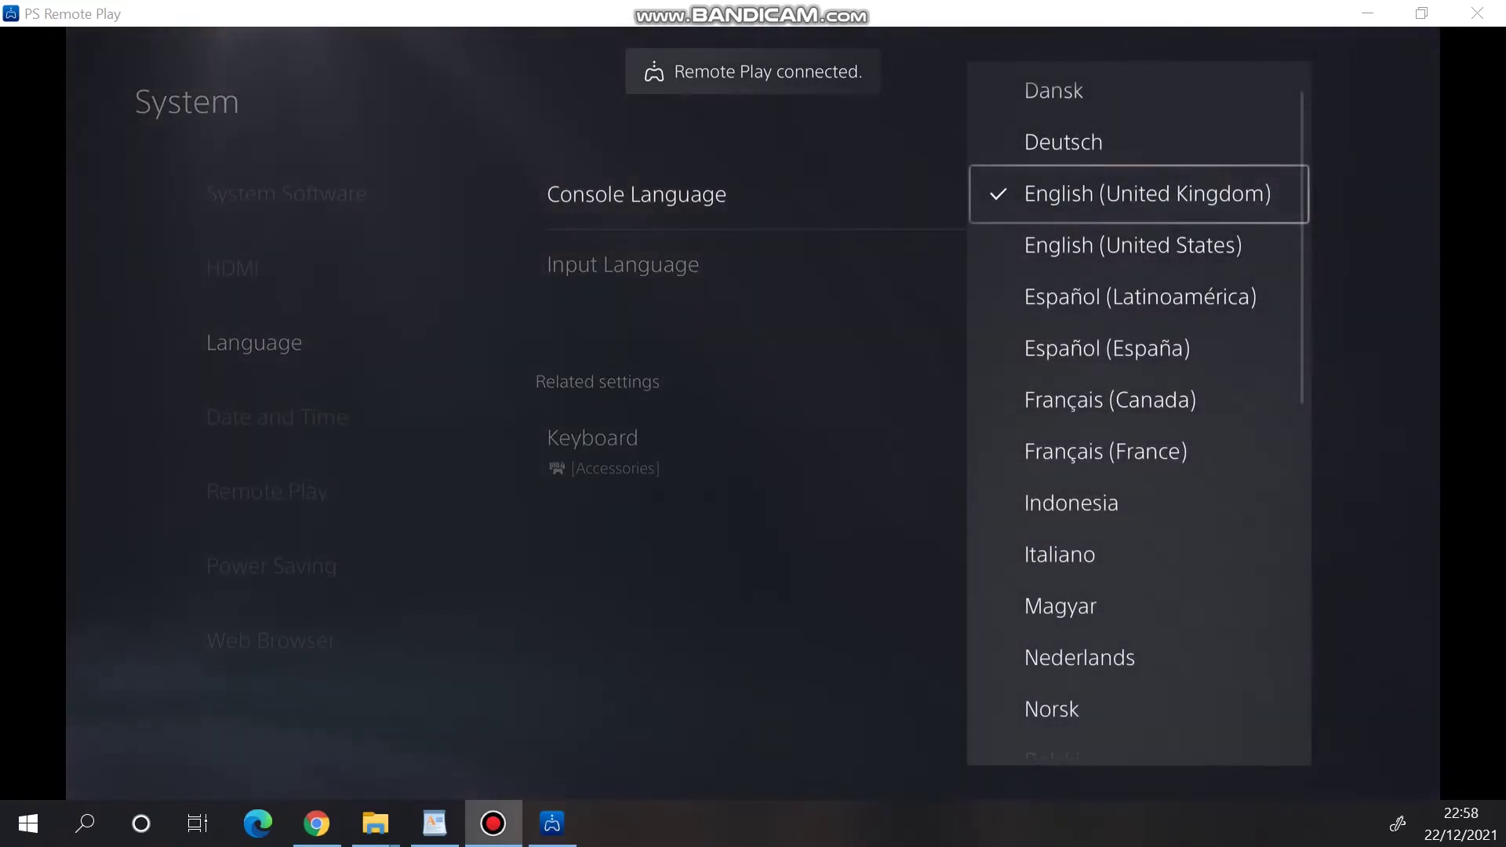
pyautogui.press('Down')
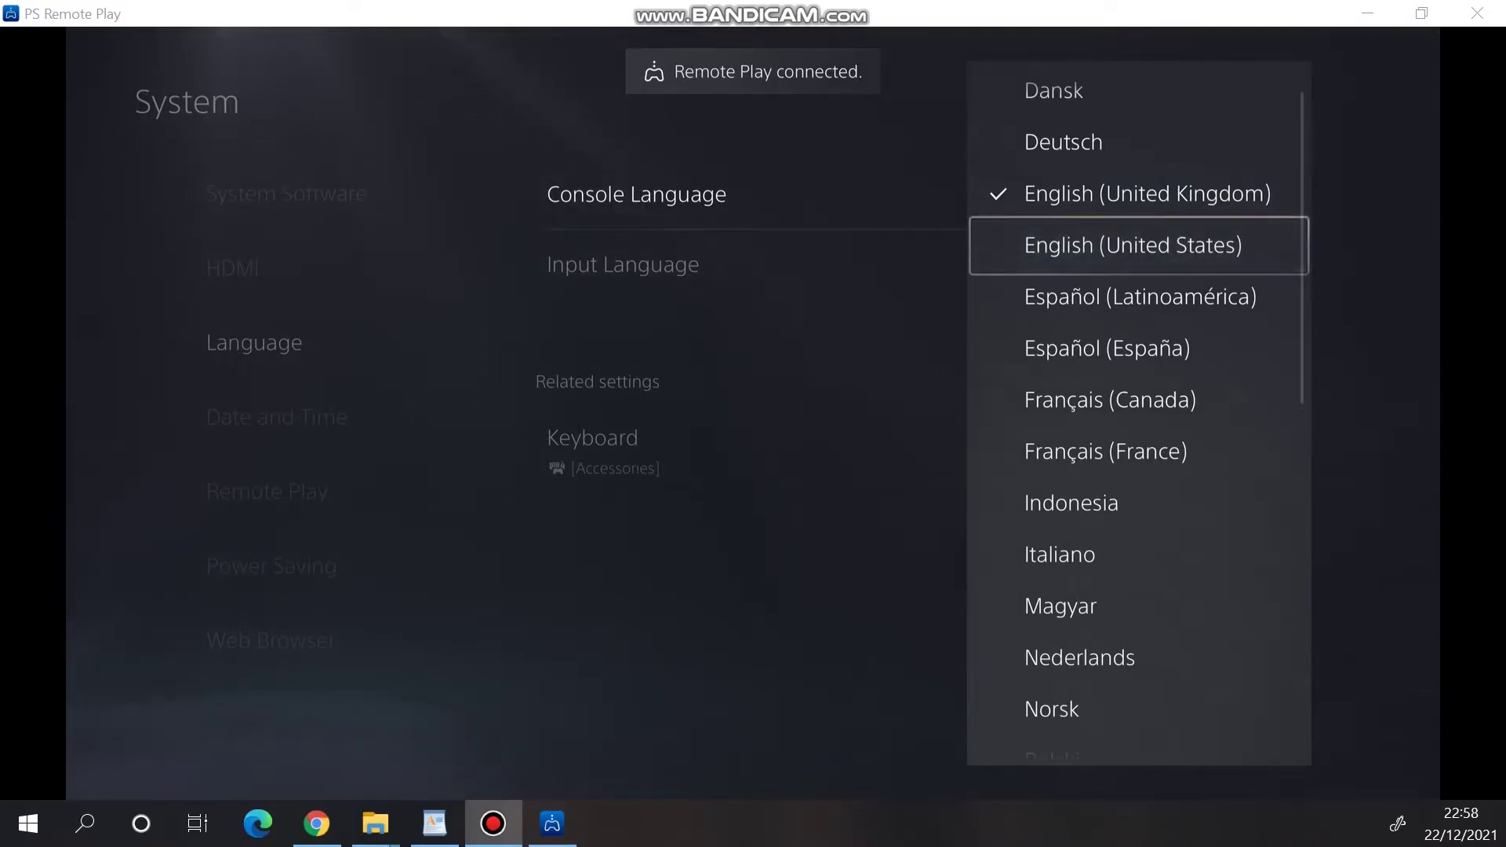
pyautogui.press('Return')
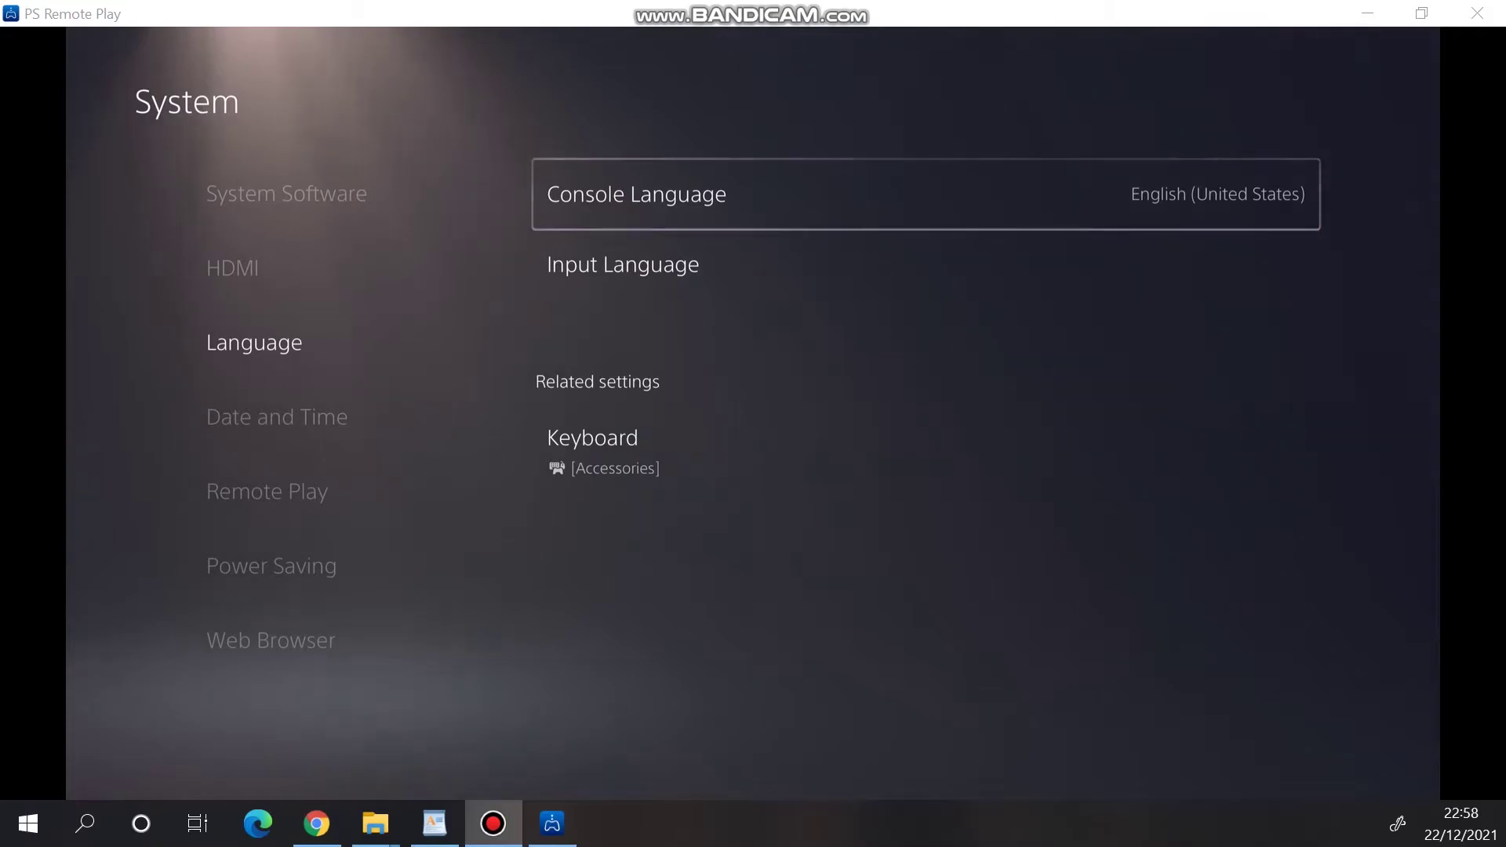
# Set the language back to English (United Kingdom), minimize Remote Play, and move the OBS shortcut.
pyautogui.press('Return')
pyautogui.press('Up')
pyautogui.press('Return')
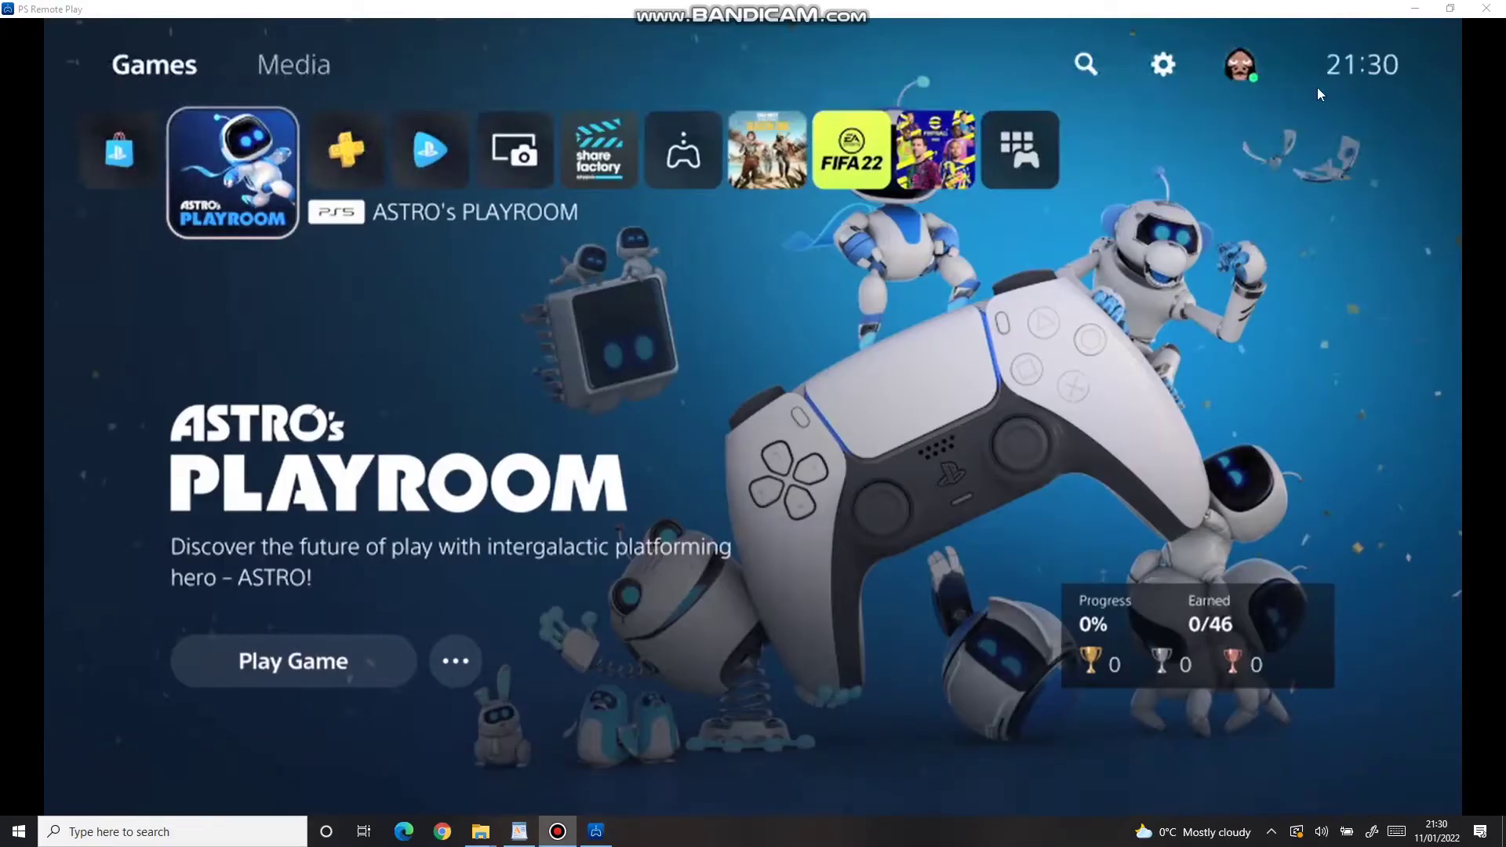
pyautogui.click(1416, 10)
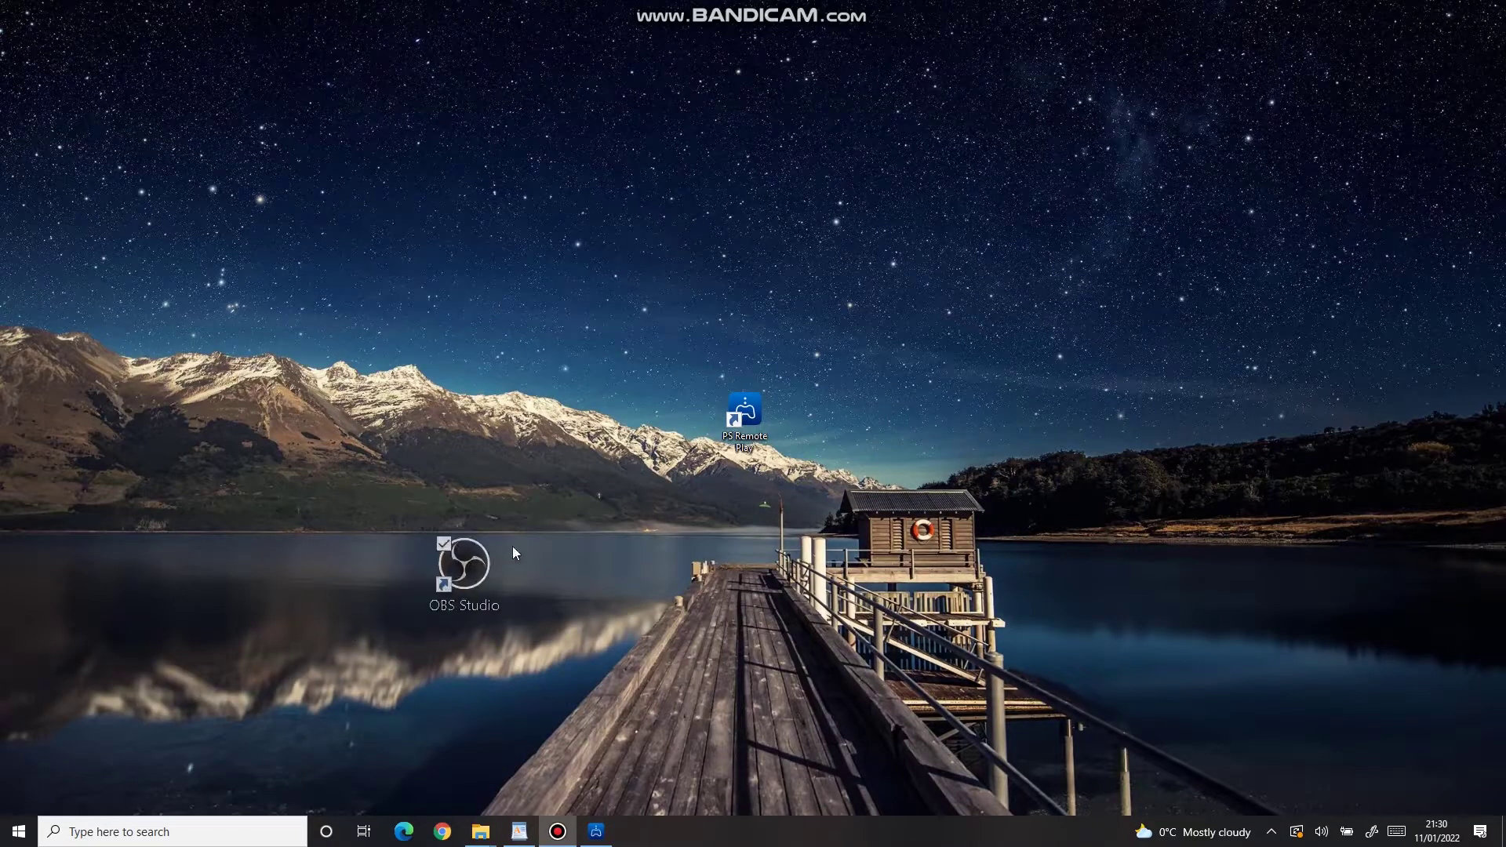
pyautogui.moveTo(451, 580); pyautogui.dragTo(761, 499)
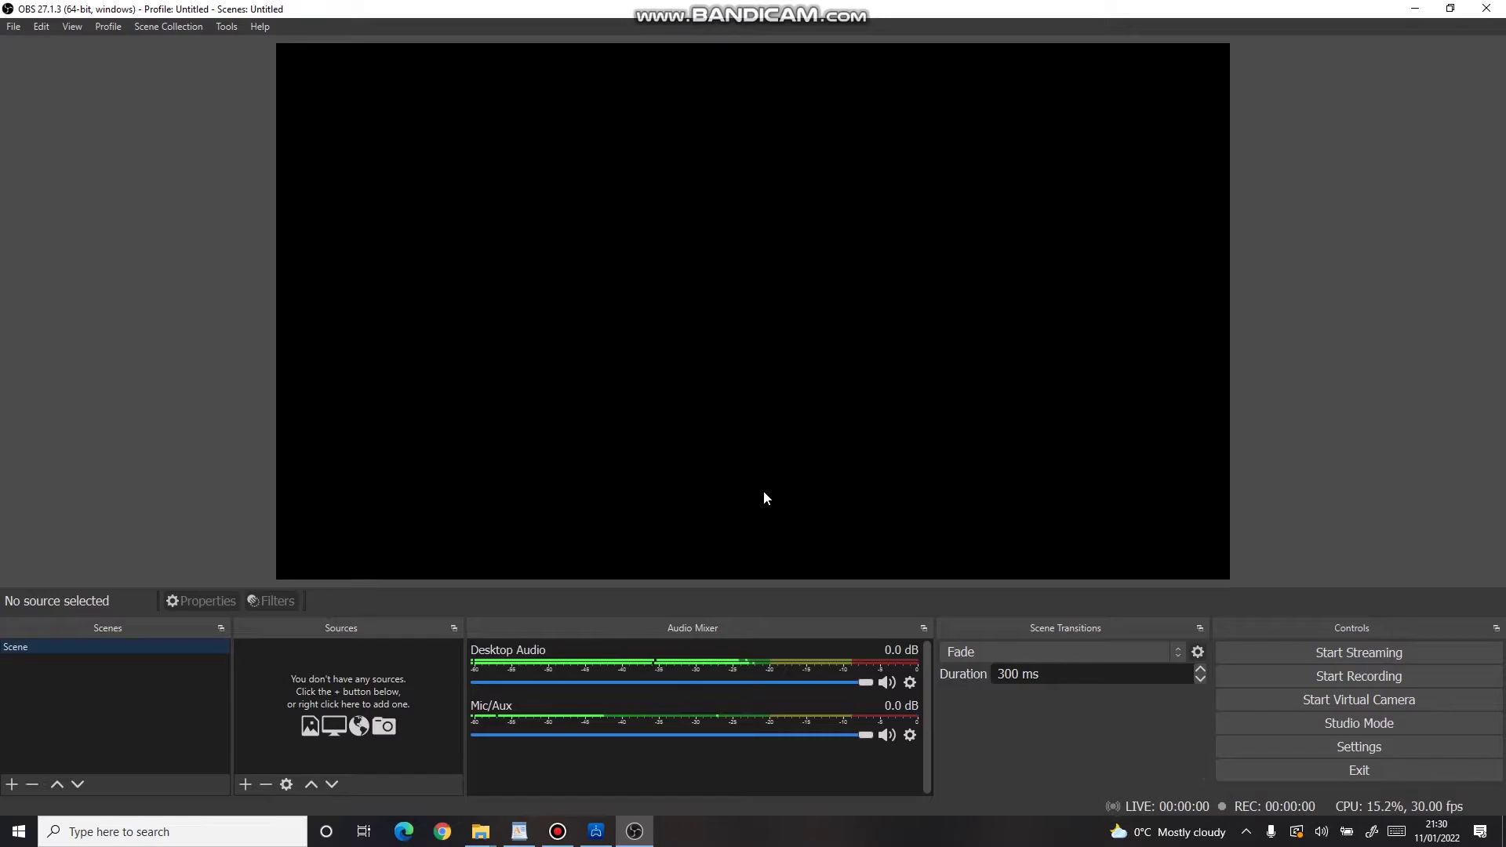
# Add a Window Capture source named 'PS5 gameplay'.
pyautogui.click(246, 784)
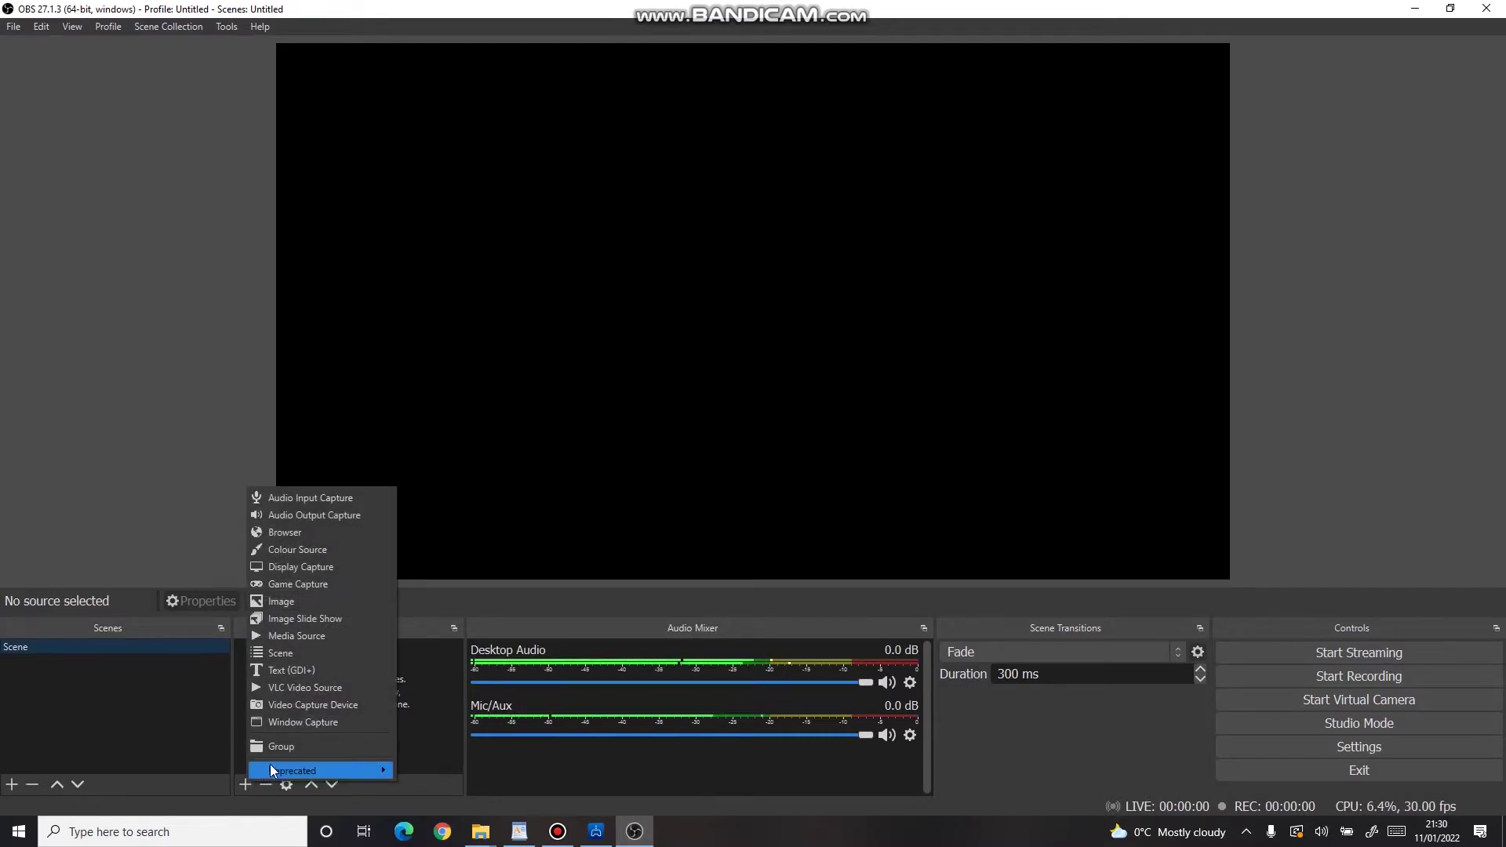
pyautogui.click(327, 721)
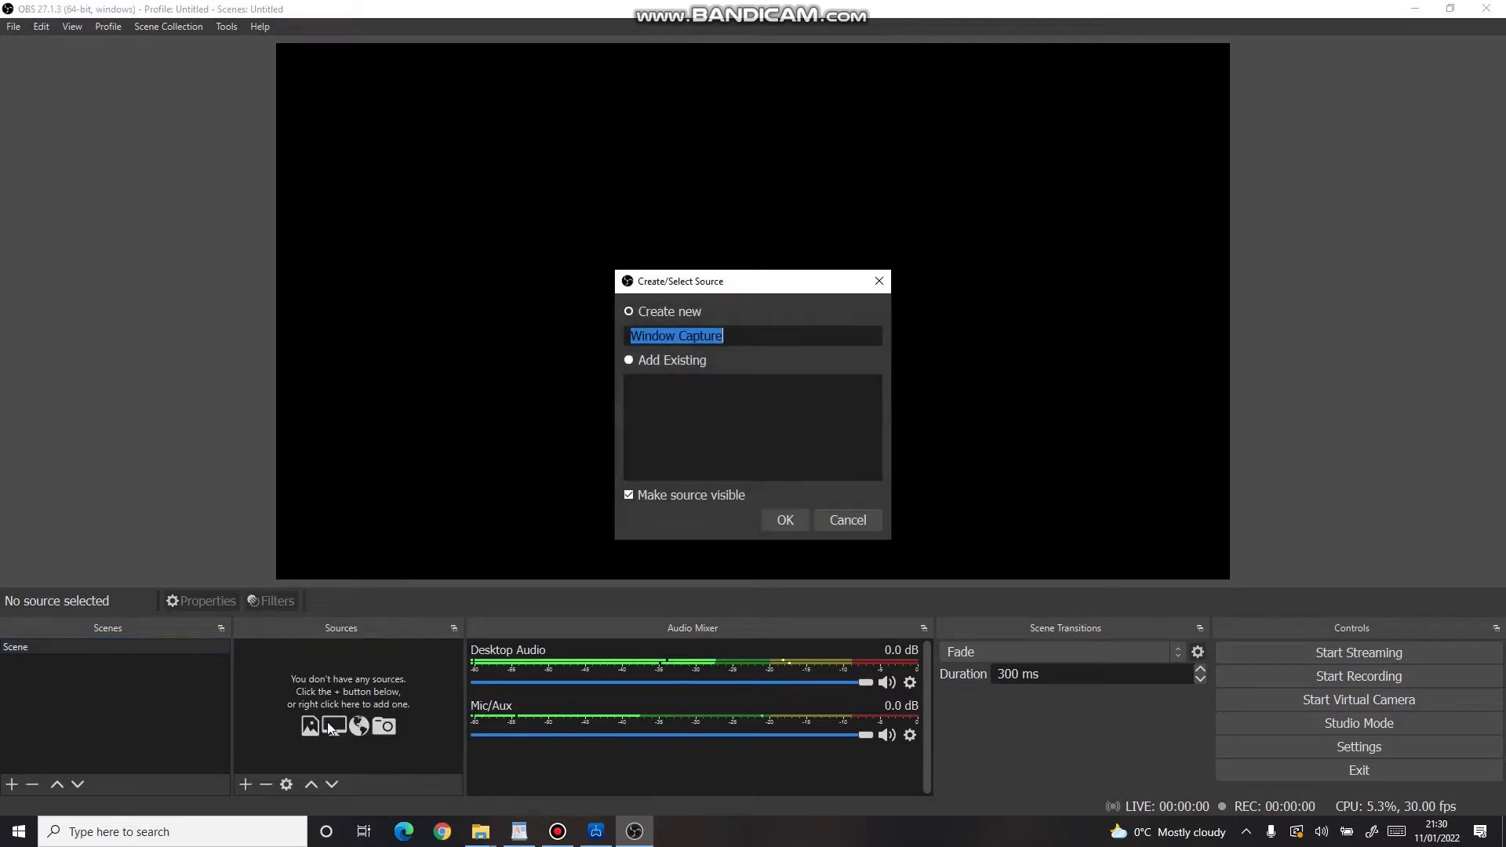
pyautogui.write('ps5')
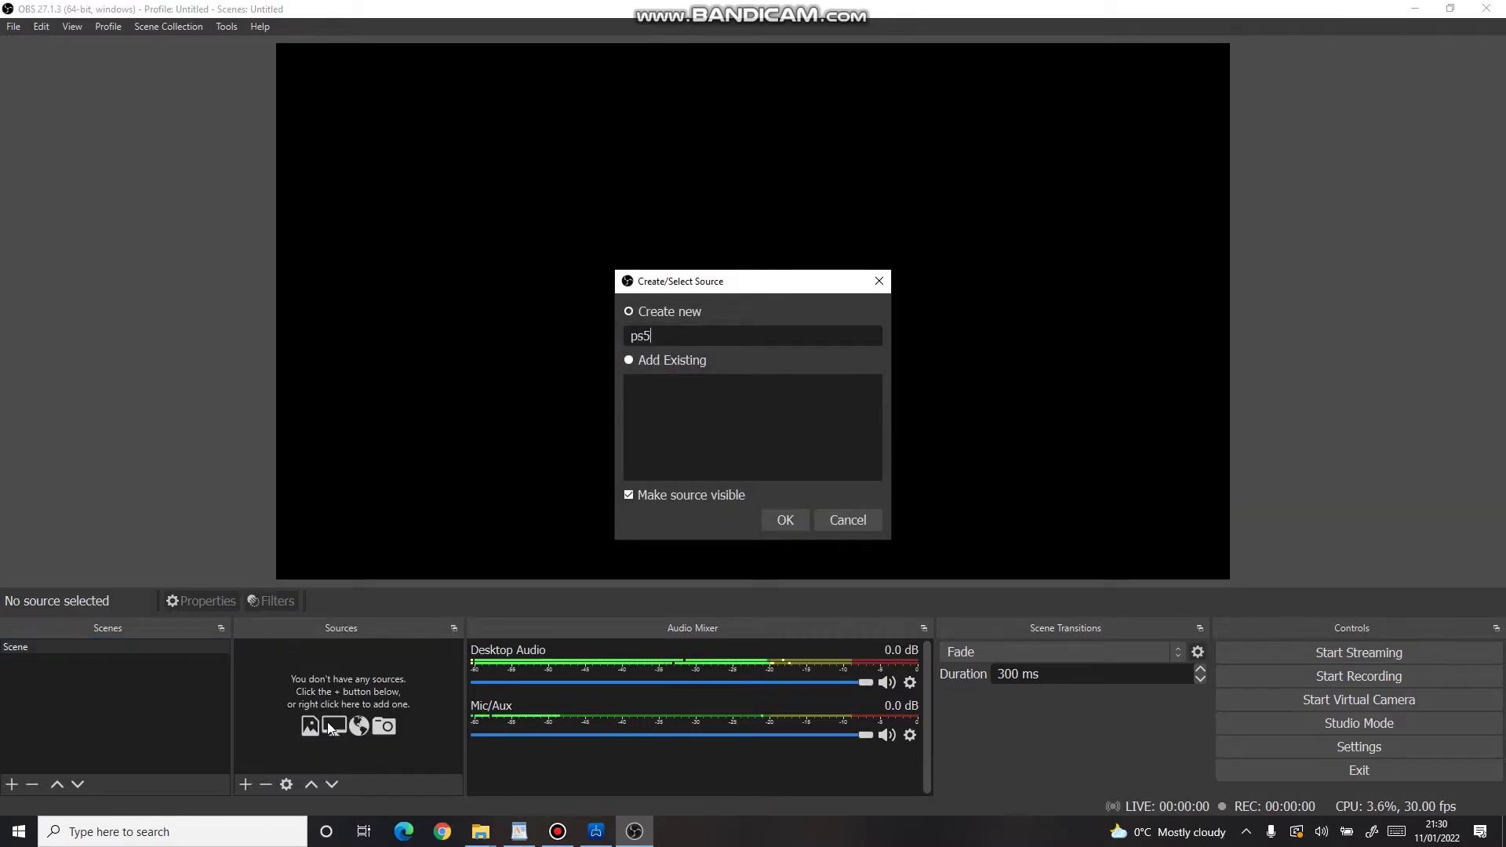
pyautogui.press('BackSpace')
pyautogui.press('BackSpace')
pyautogui.press('BackSpace')
pyautogui.write('PS5 gae')
pyautogui.press('BackSpace')
pyautogui.write('meplay')
pyautogui.click(794, 524)
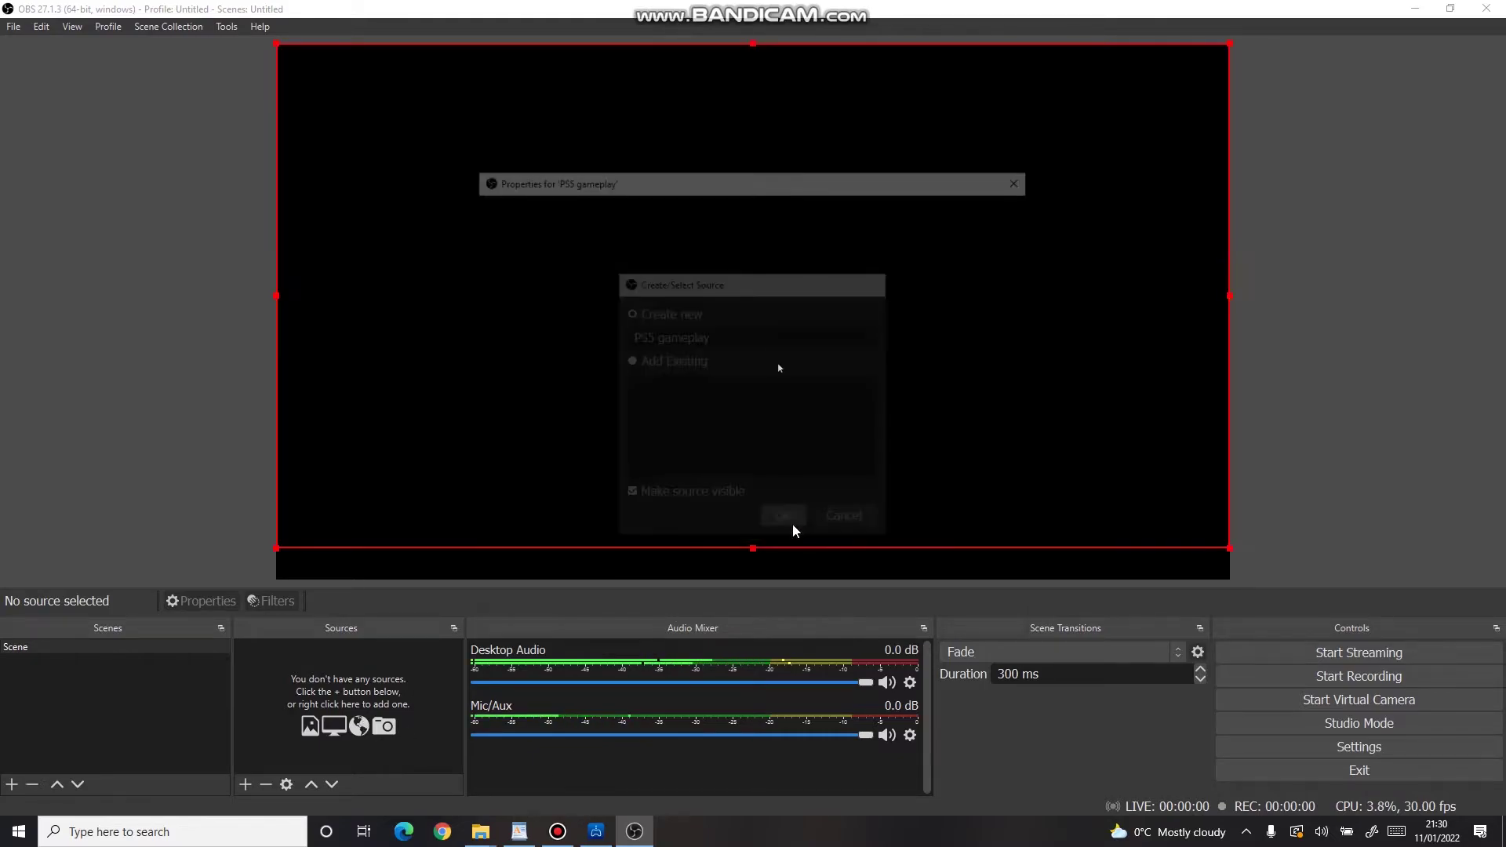
# Set its window to [RemotePlay.exe]: PS Remote Play and confirm.
pyautogui.click(779, 491)
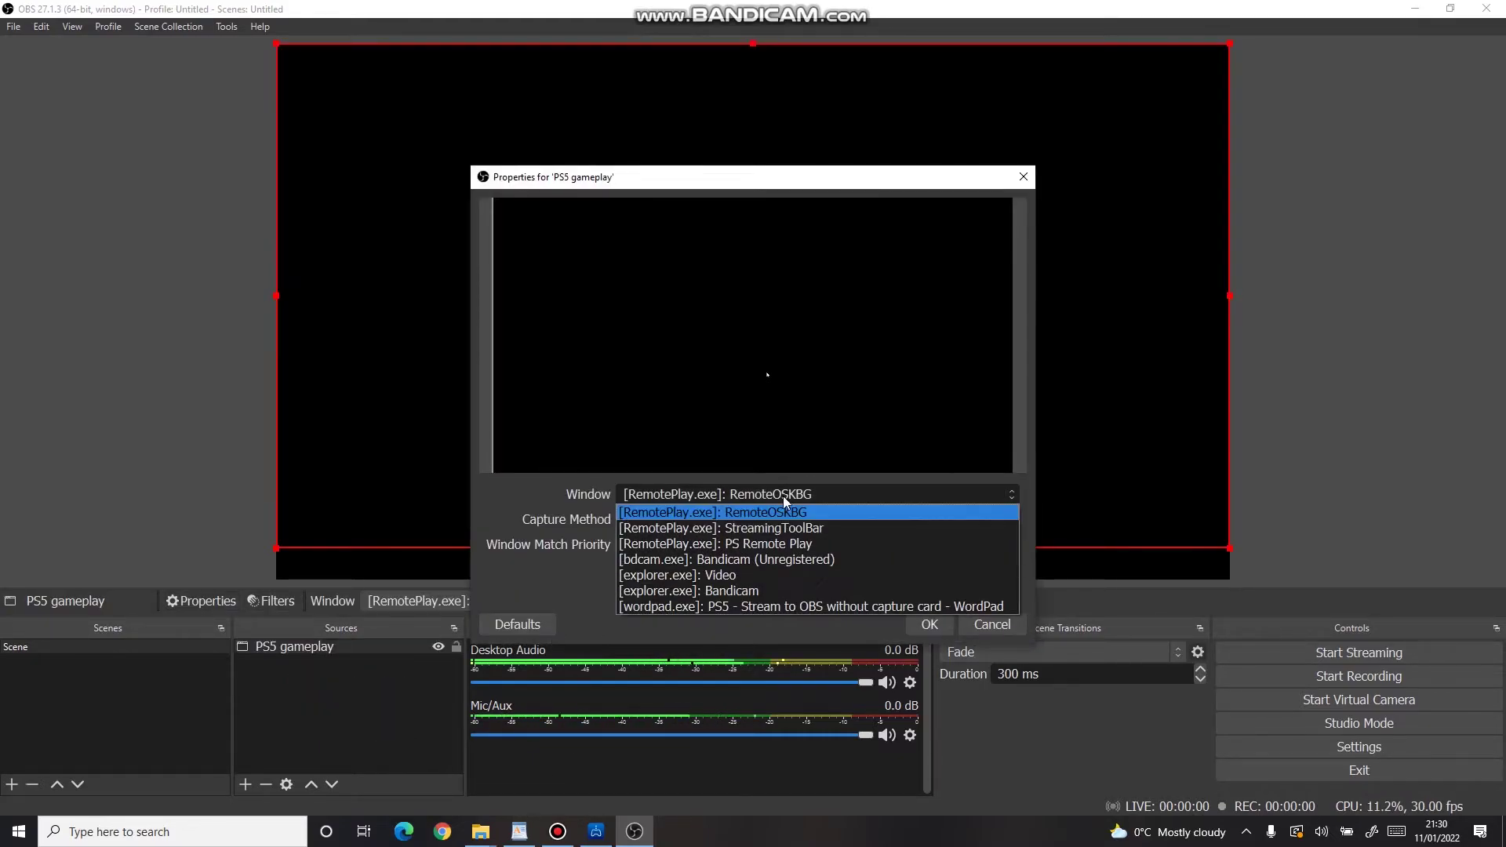
pyautogui.click(871, 542)
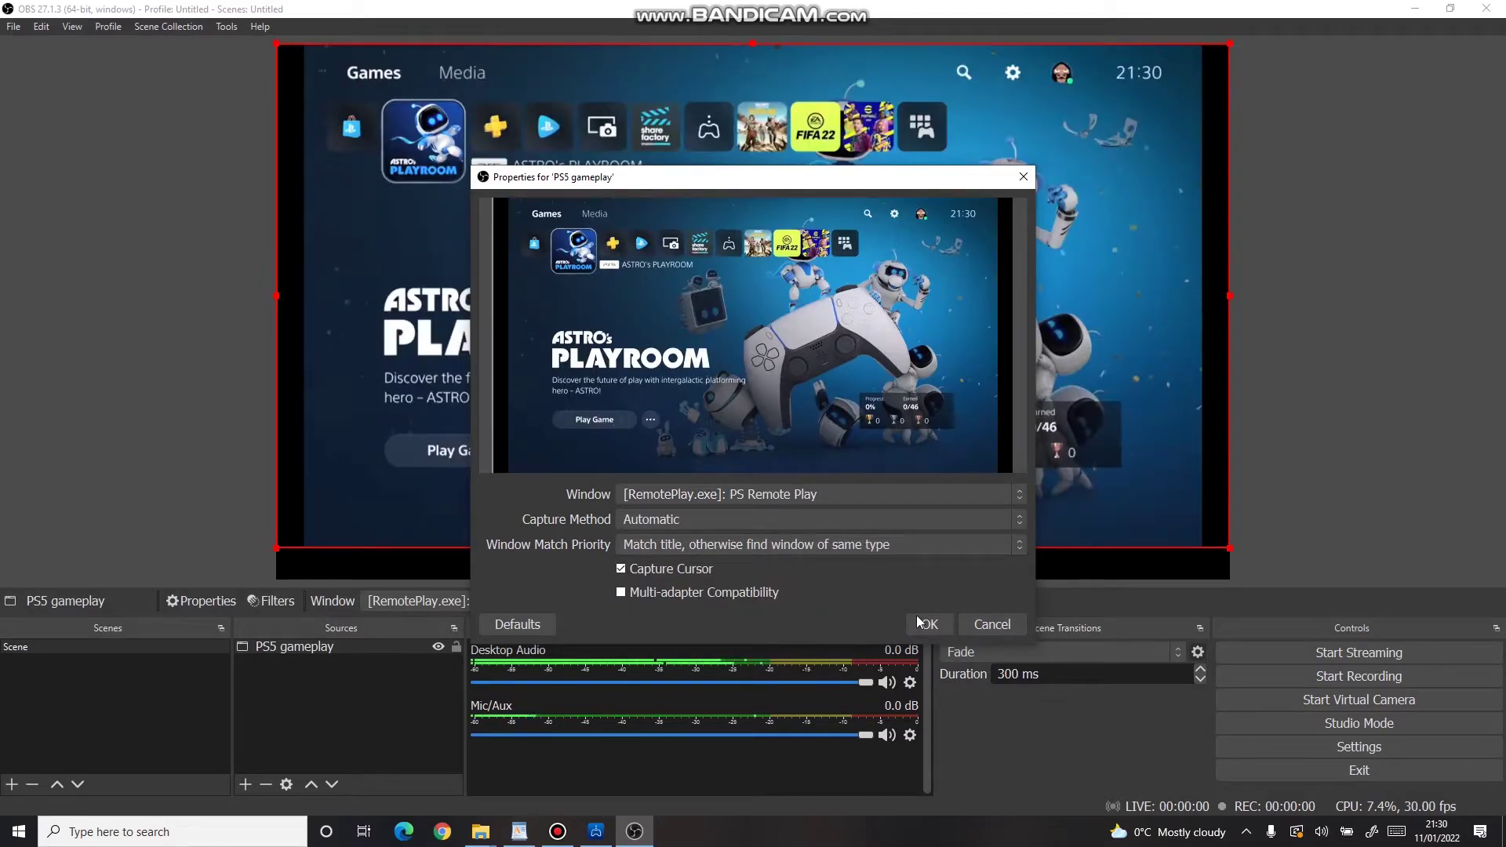
pyautogui.click(938, 628)
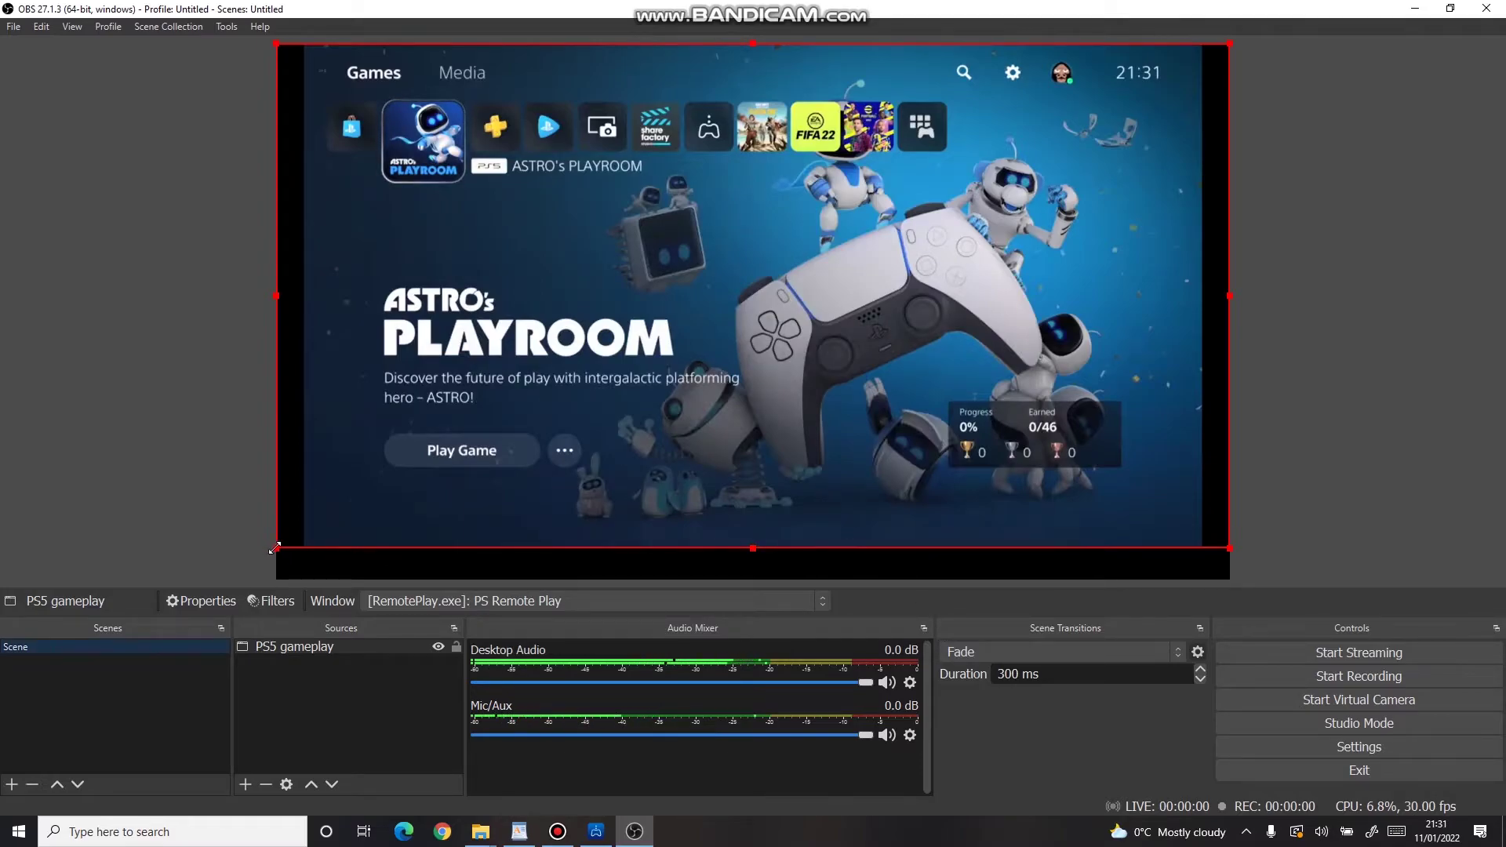
# Stretch the PS5 gameplay capture from its bottom-left corner and shift it right to fill the canvas.
pyautogui.moveTo(275, 547); pyautogui.dragTo(218, 579)
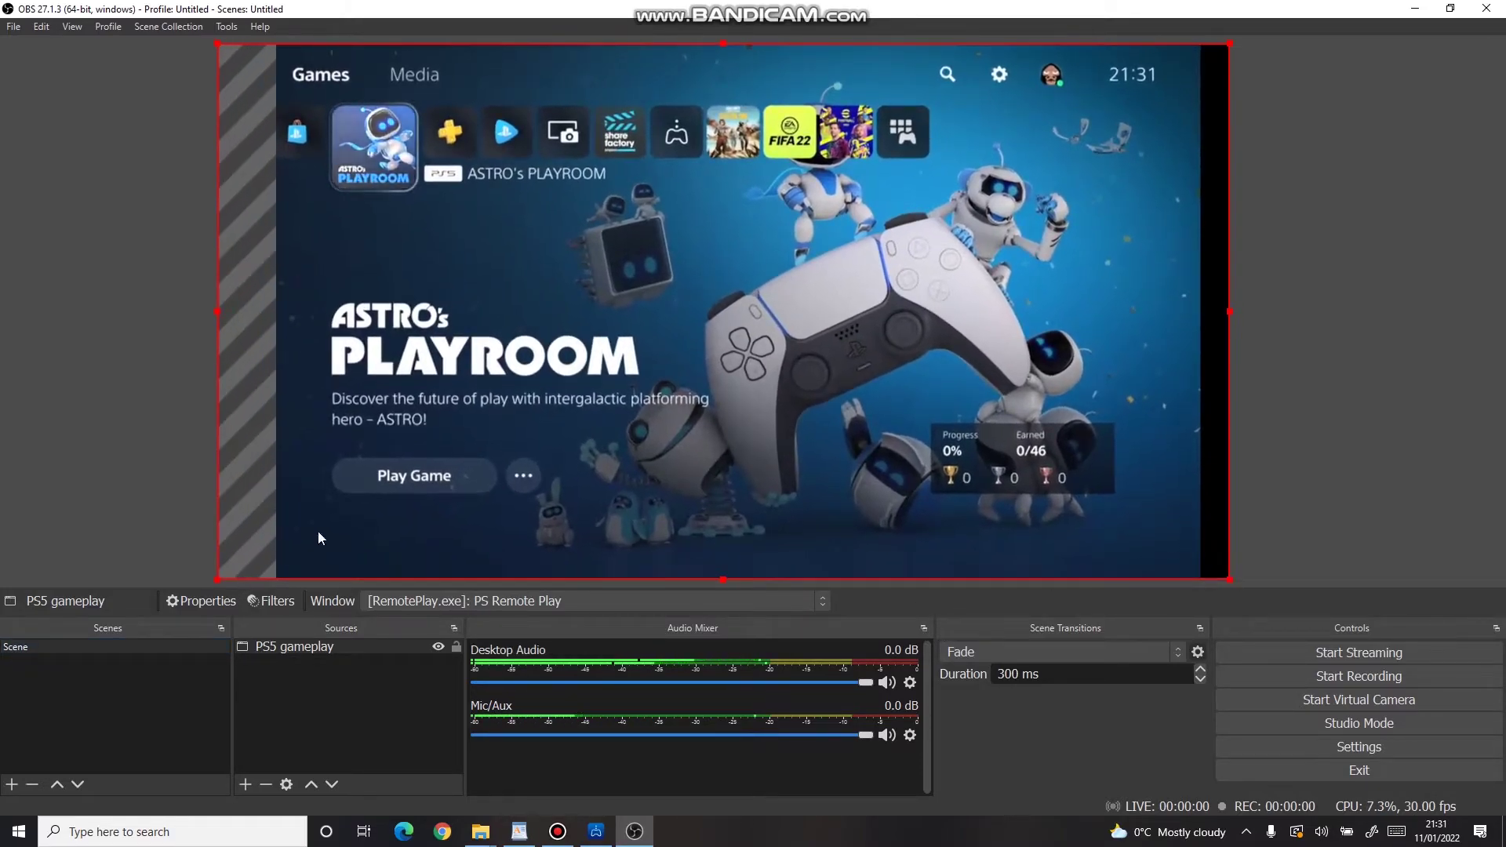
pyautogui.moveTo(738, 436); pyautogui.dragTo(765, 436)
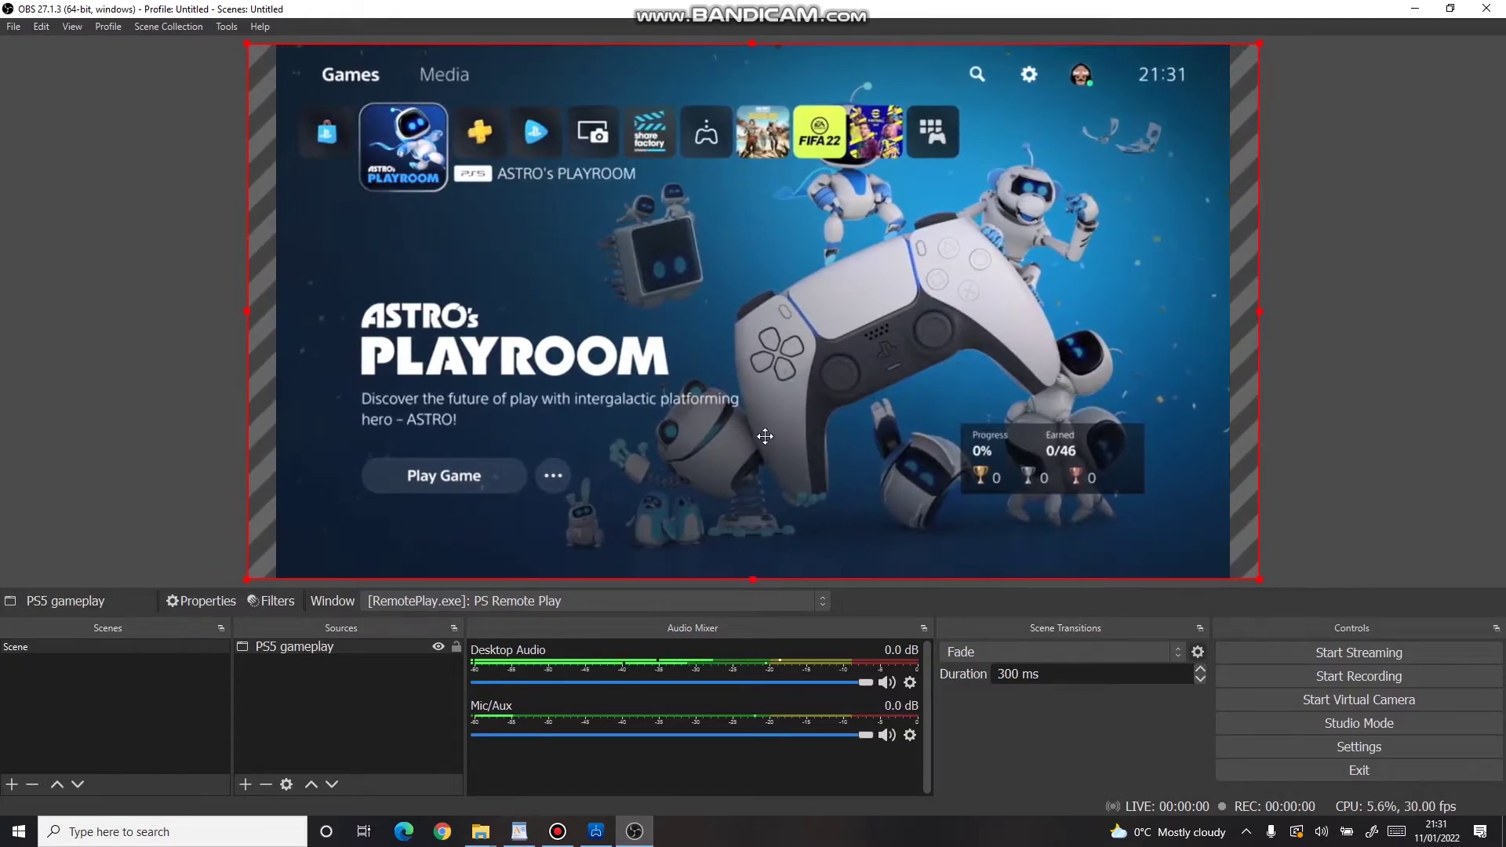
pyautogui.click(1356, 326)
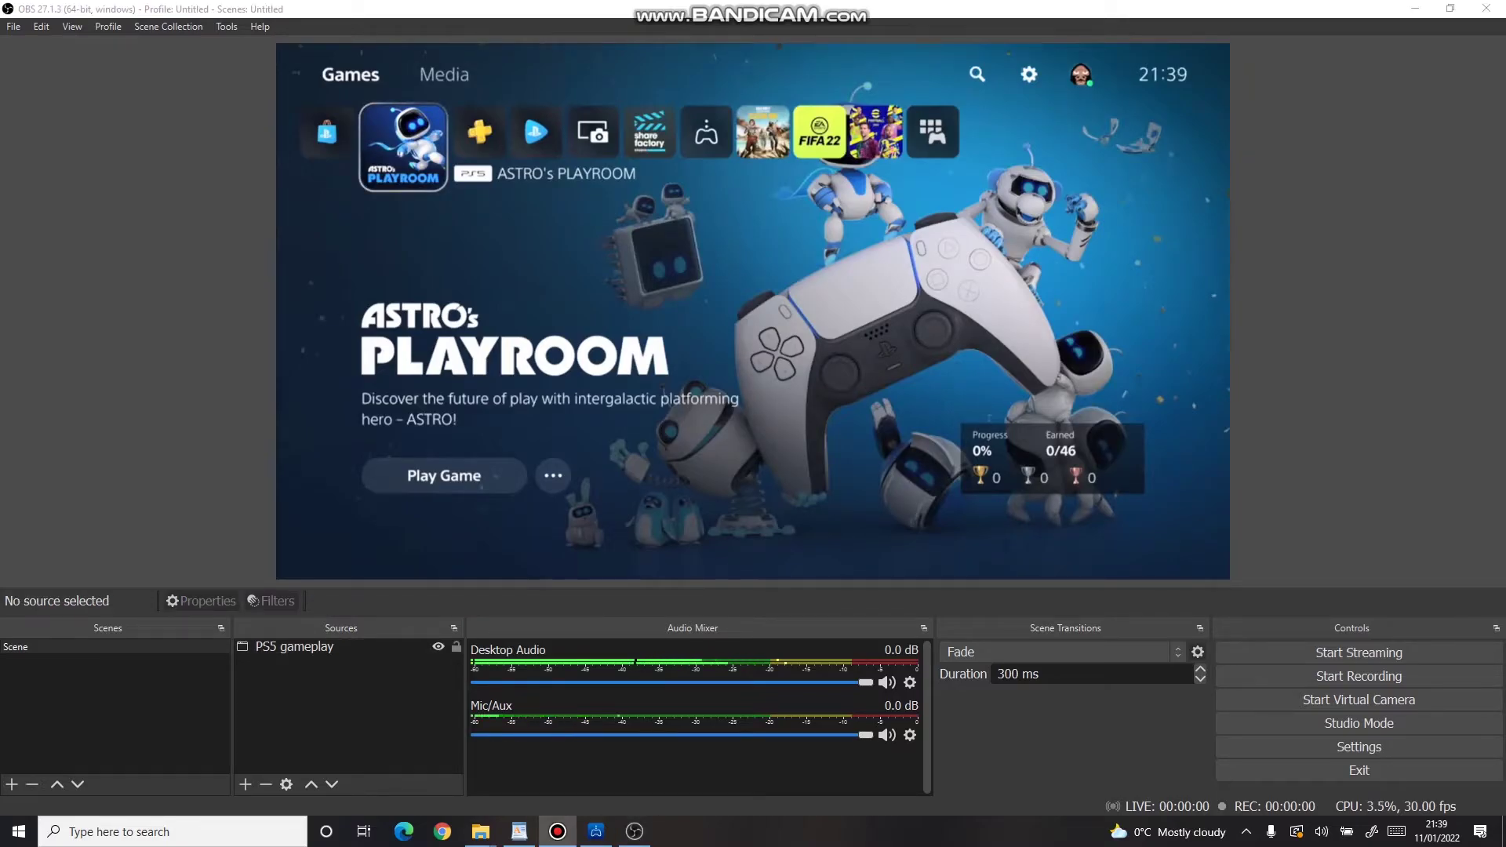
# Add an Audio Input Capture named Microphone using the Microphone (6- USB PnP Audio Device).
pyautogui.click(245, 784)
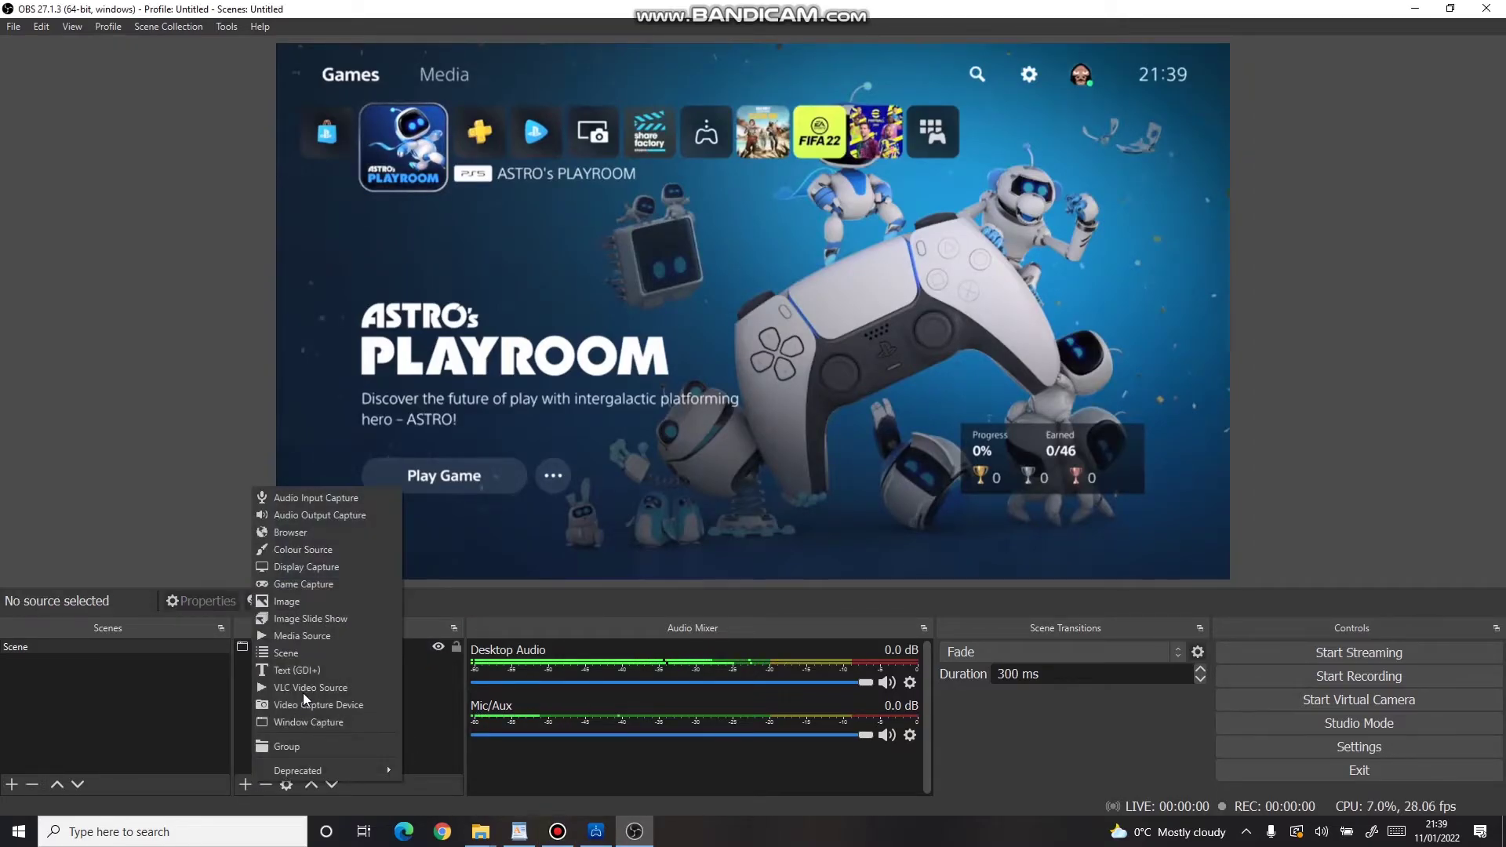
pyautogui.click(371, 497)
pyautogui.write('Microh')
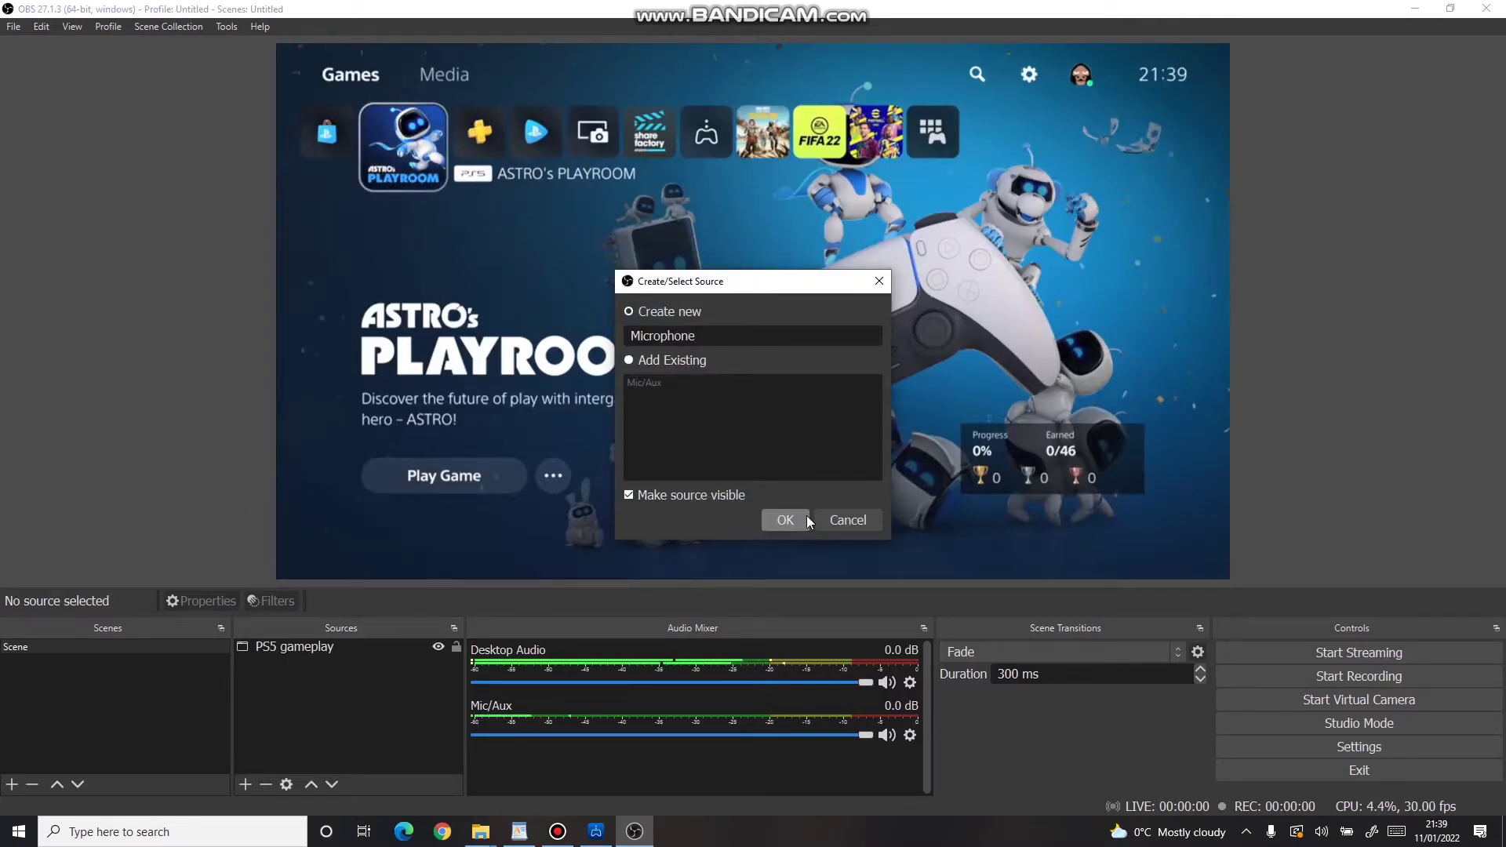
pyautogui.write('hone')
pyautogui.click(805, 519)
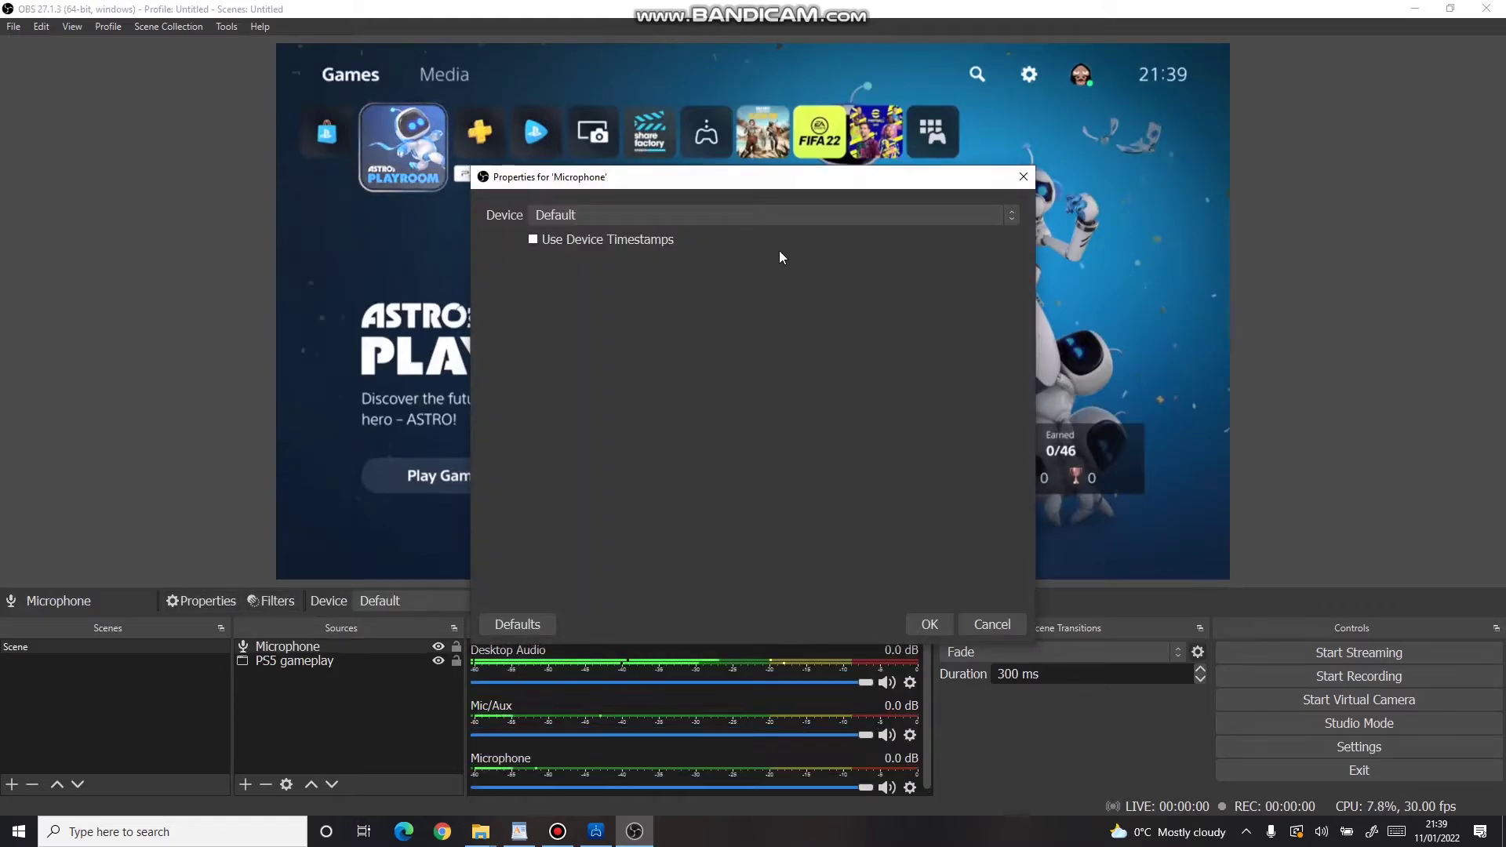
pyautogui.click(781, 220)
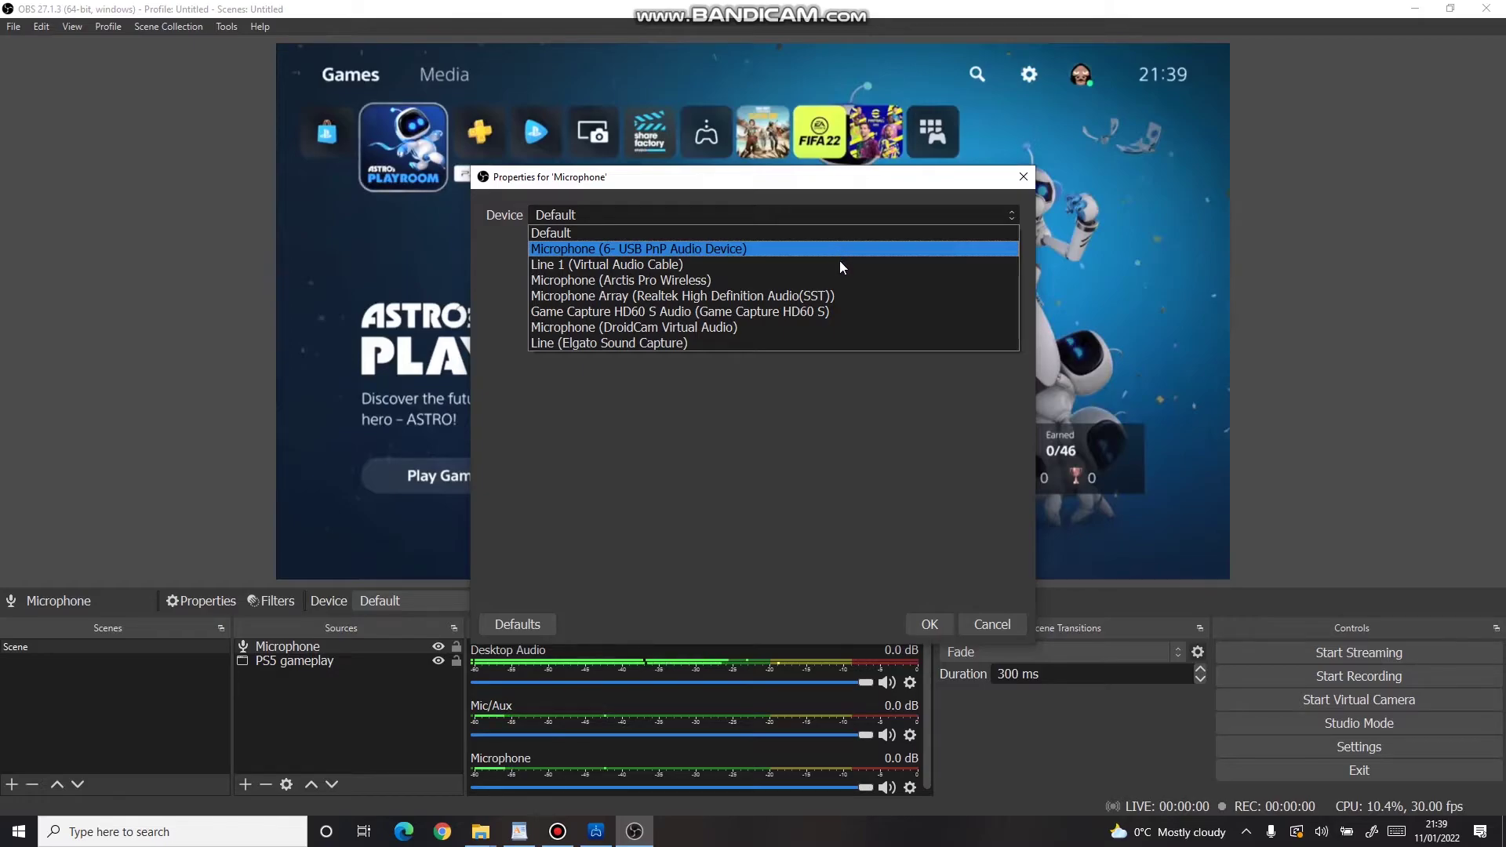
pyautogui.click(878, 248)
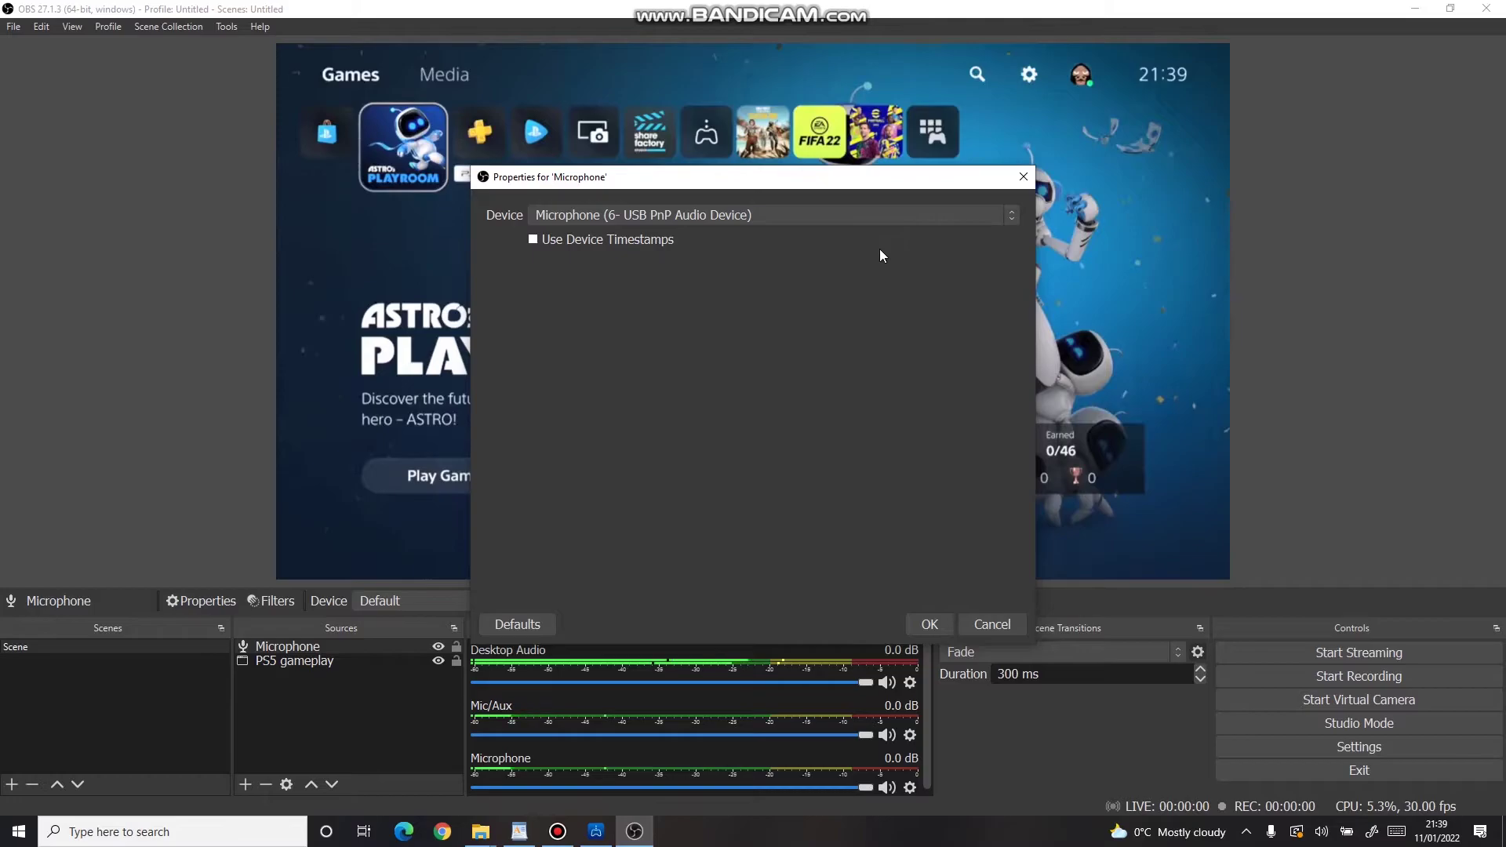
pyautogui.click(944, 626)
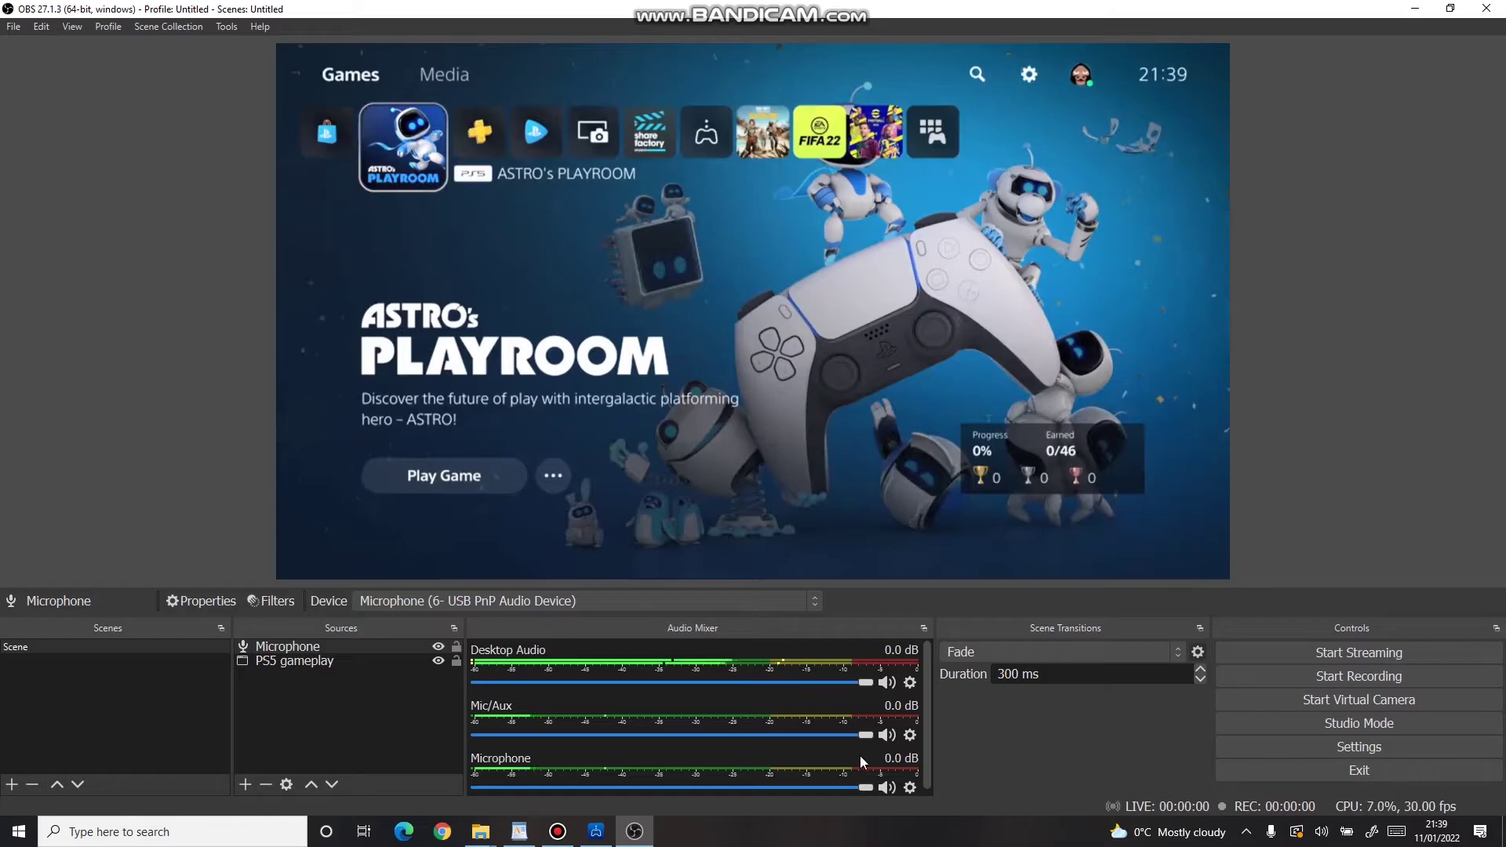
# Turn the Mic/Aux fader down to -inf dB and bring up its channel options to hide it.
pyautogui.moveTo(865, 737); pyautogui.dragTo(603, 735)
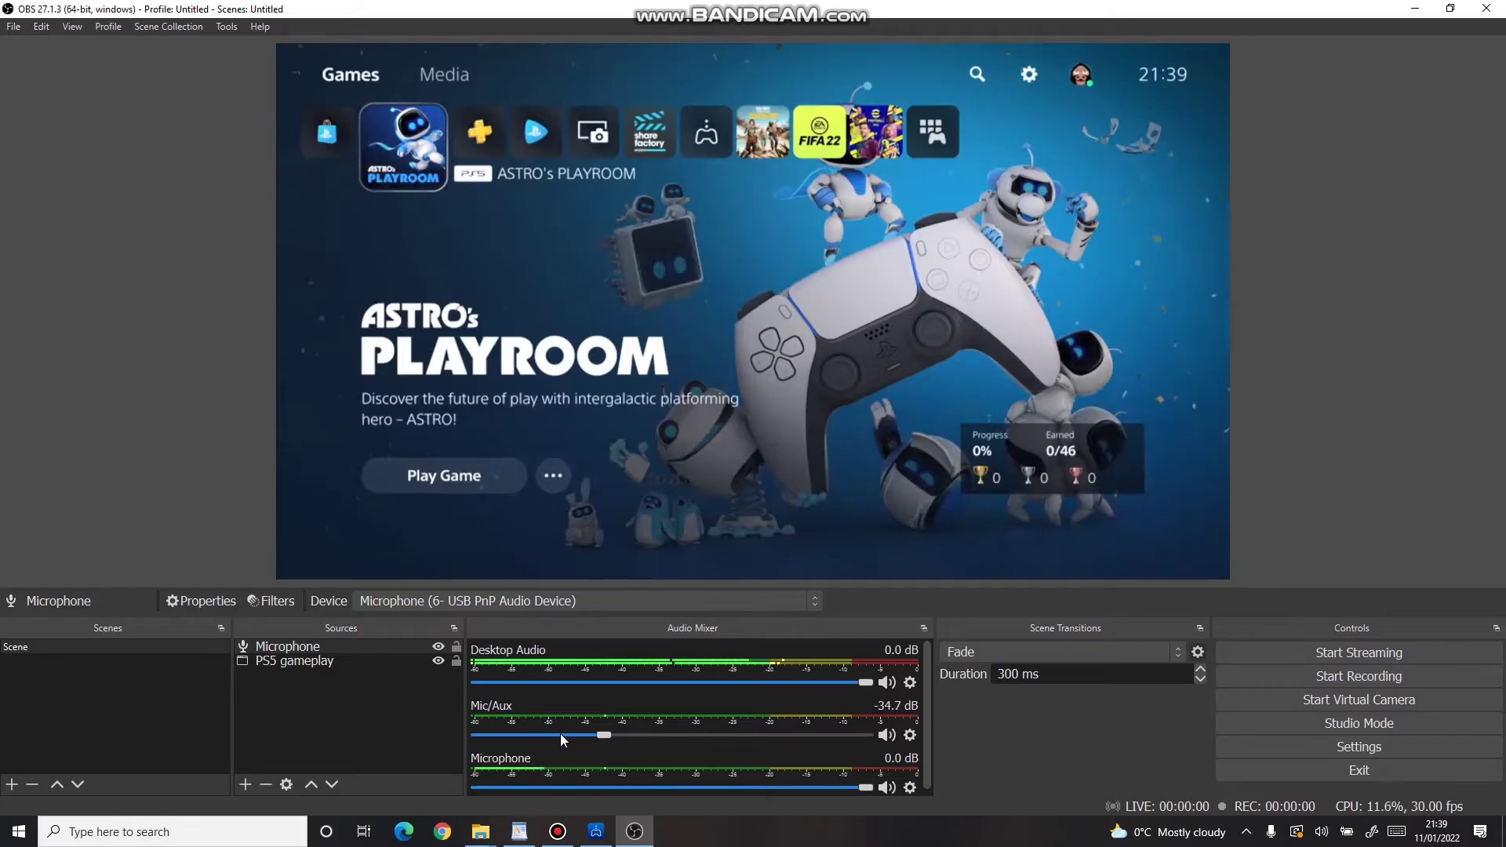
pyautogui.rightClick(657, 710)
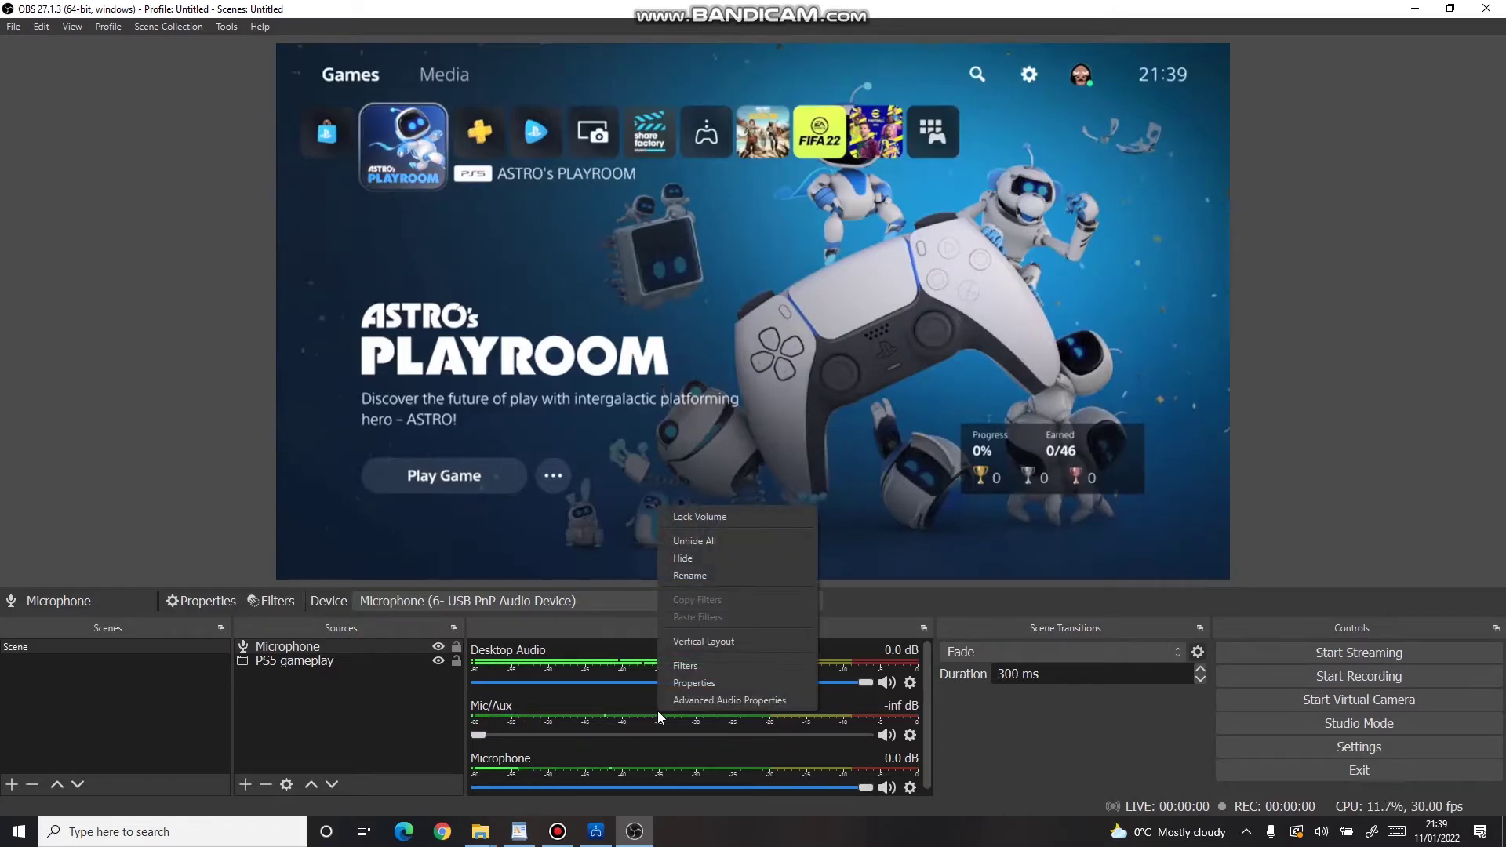
pyautogui.click(728, 562)
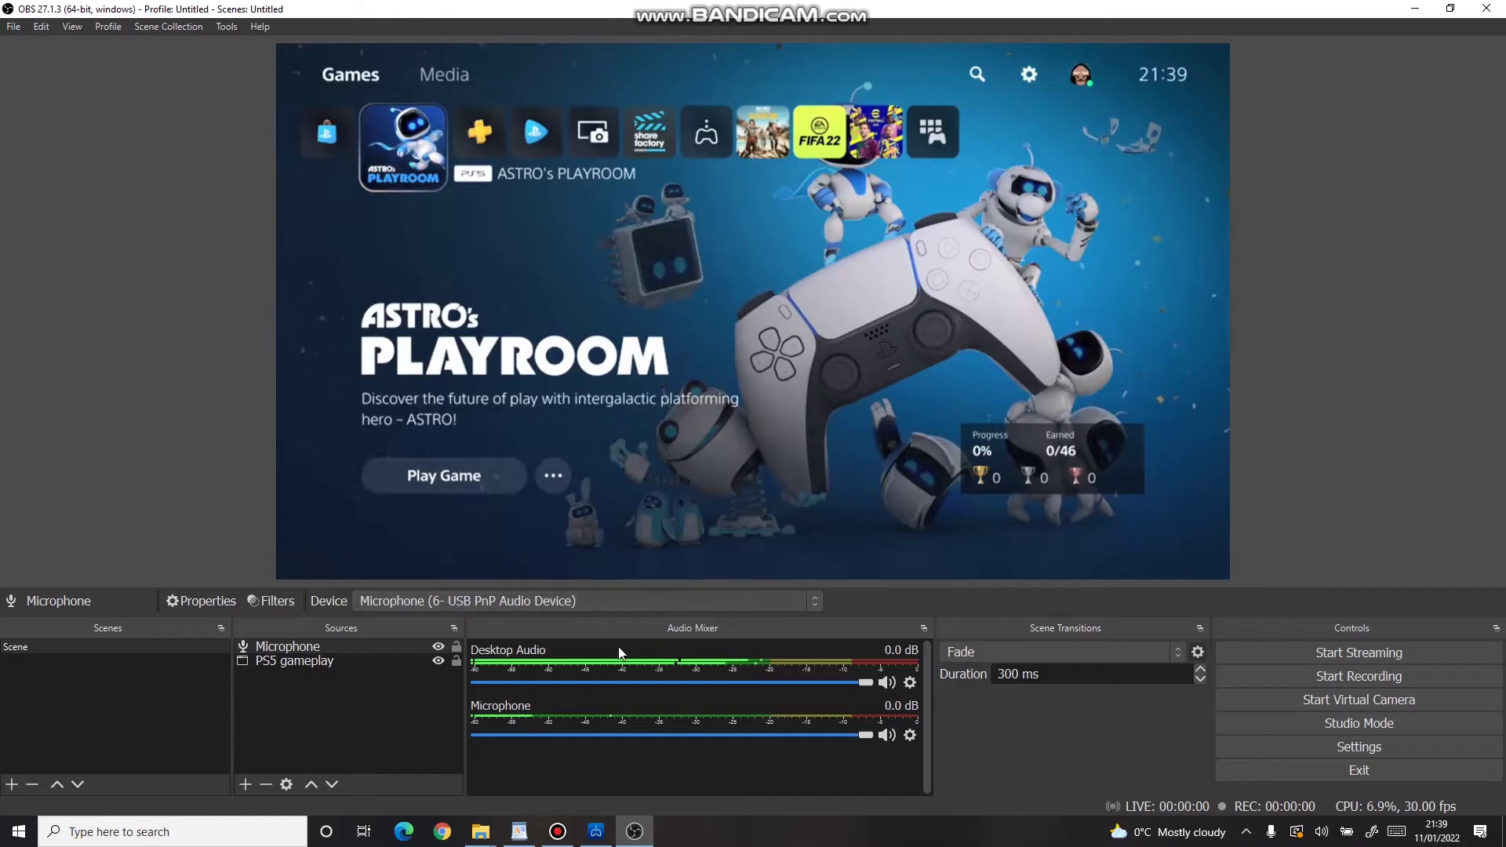
pyautogui.click(16, 28)
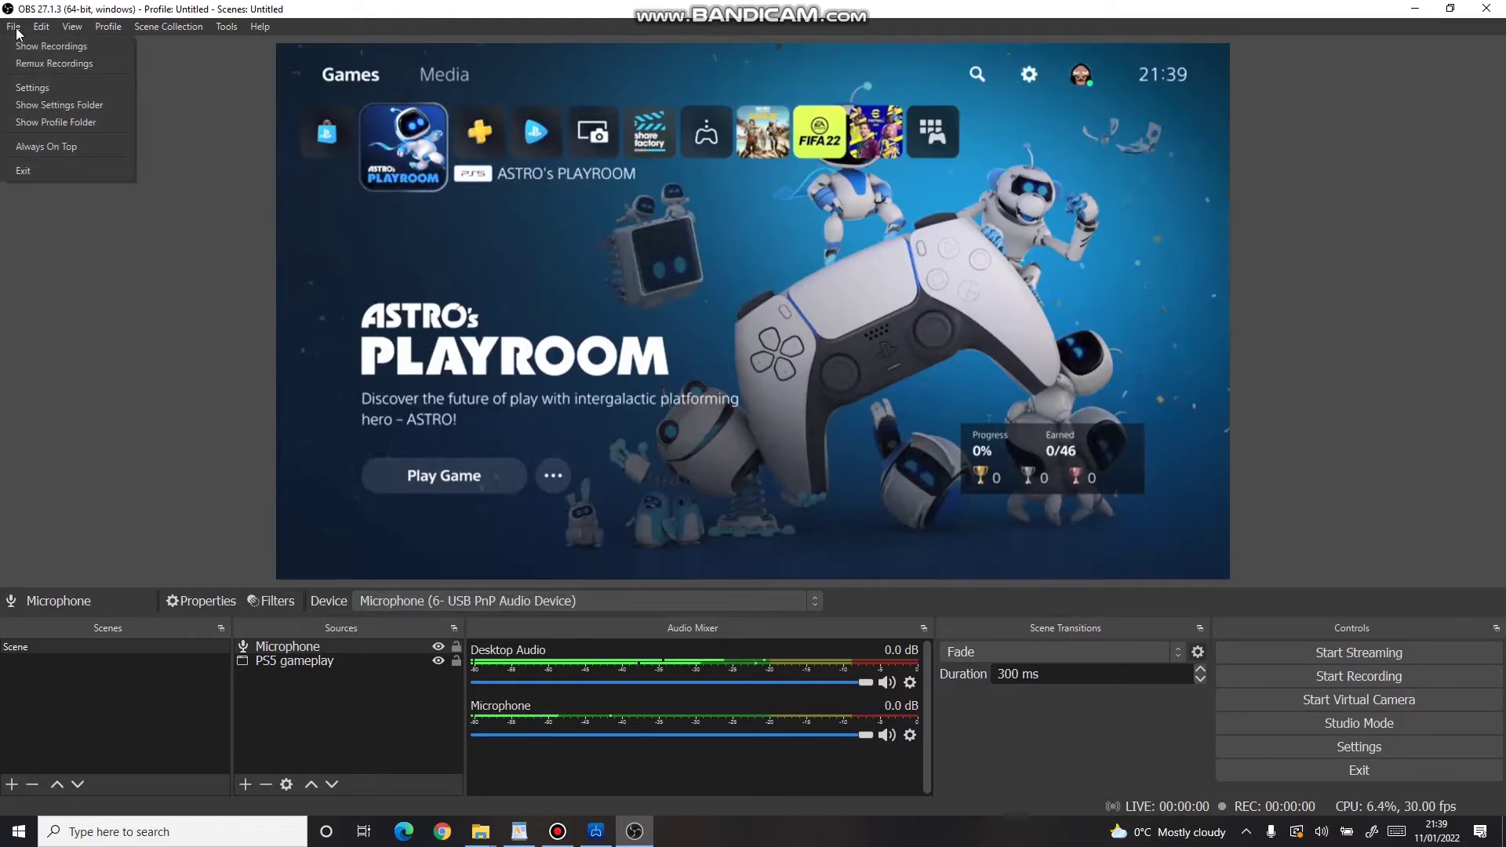
pyautogui.click(106, 91)
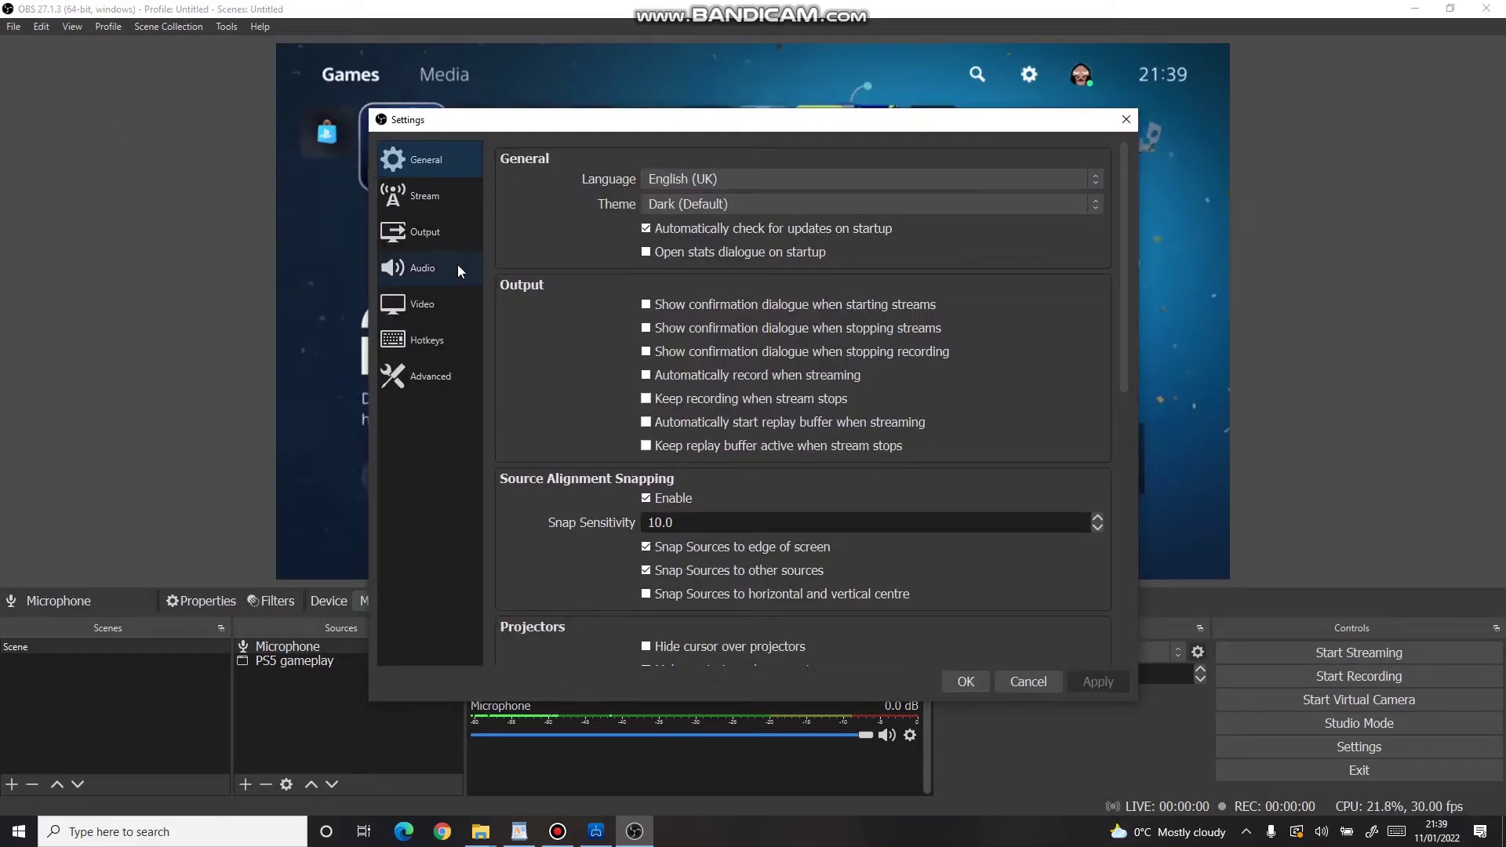
pyautogui.click(458, 265)
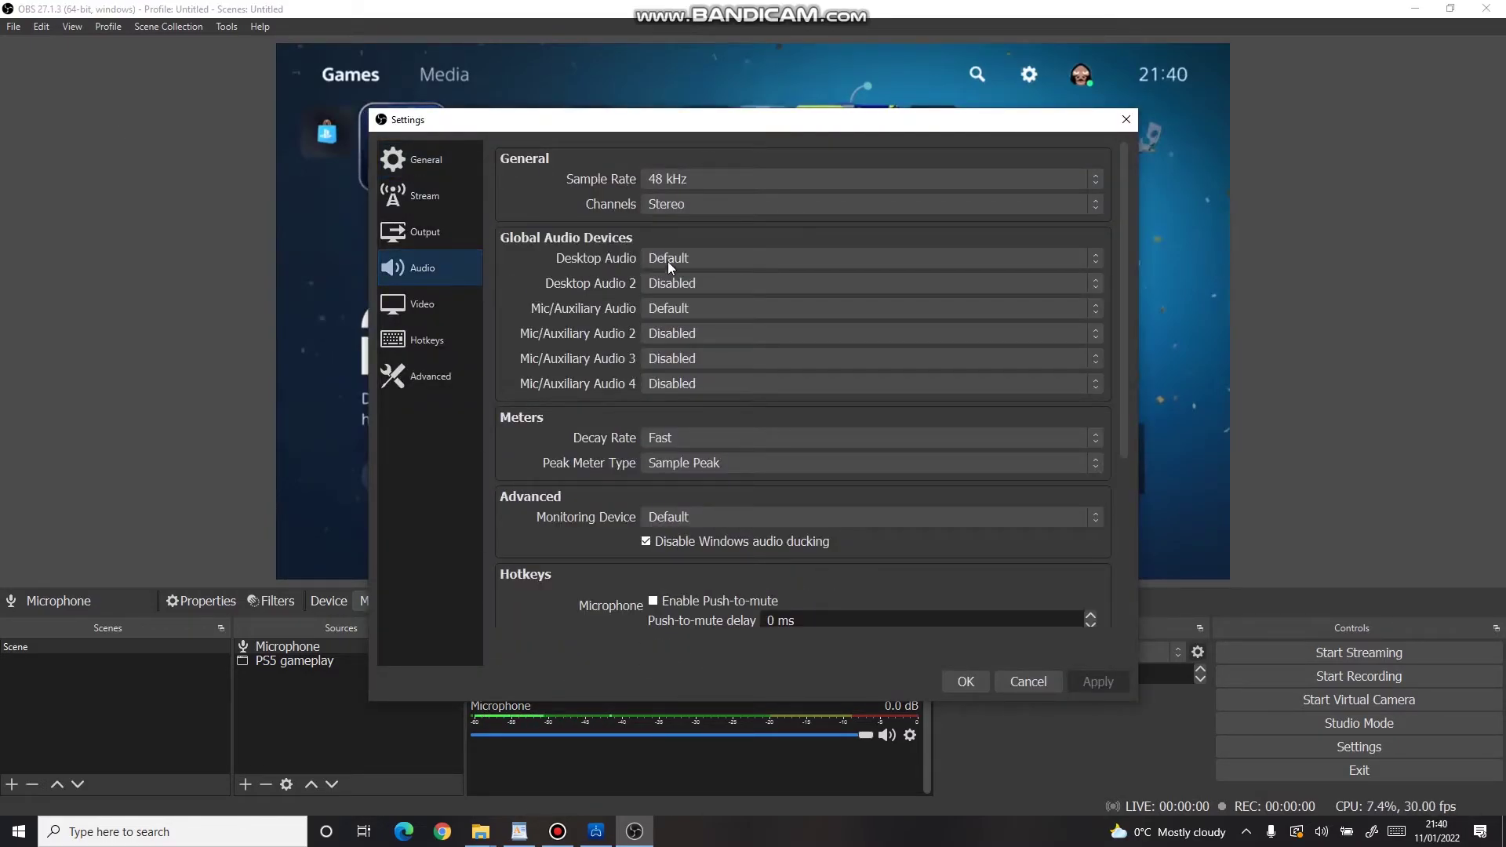
pyautogui.click(780, 256)
pyautogui.click(779, 255)
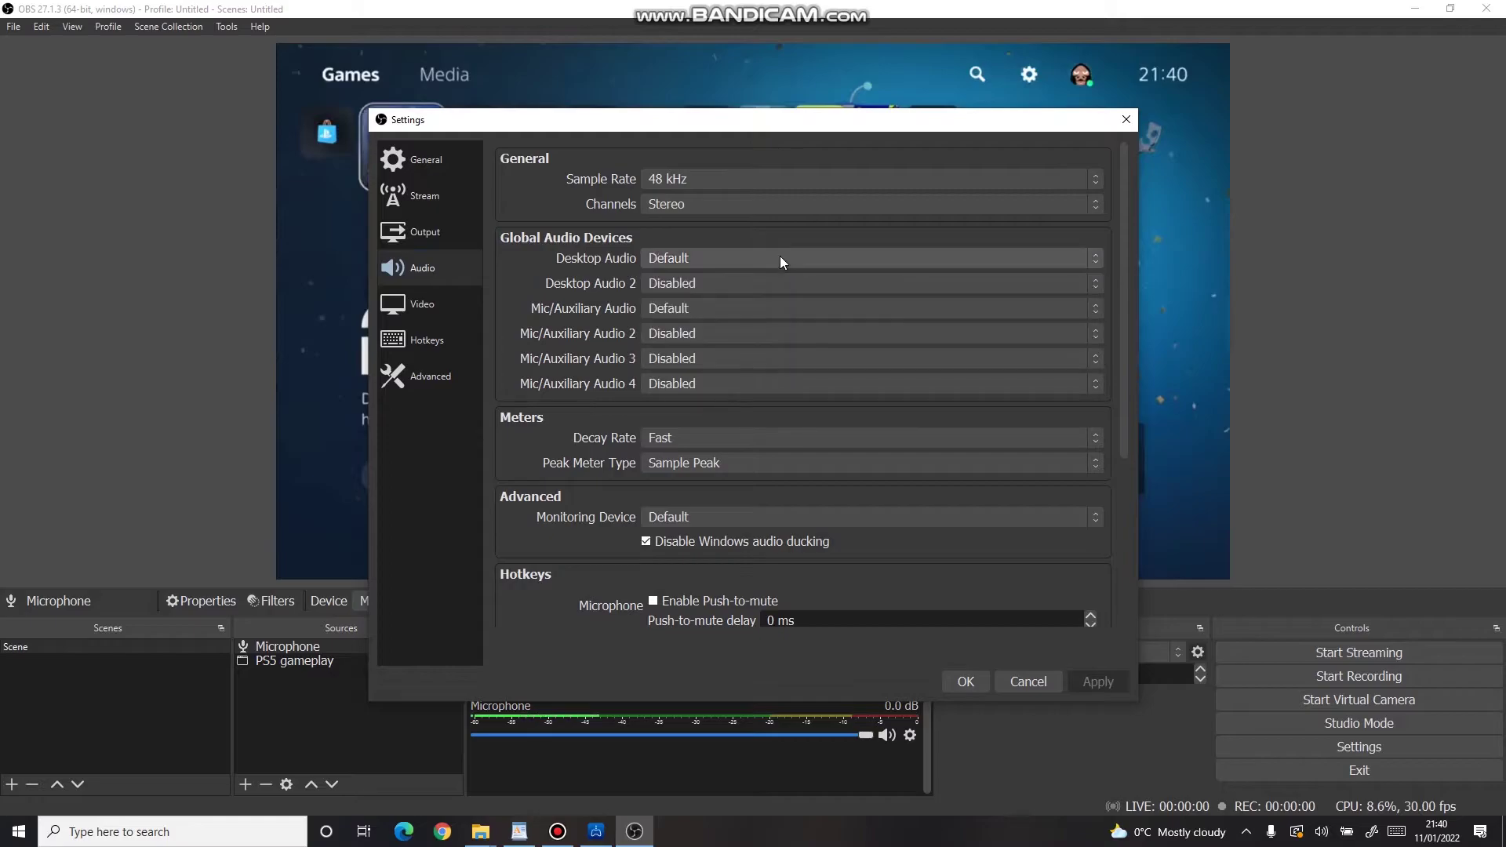
pyautogui.click(770, 309)
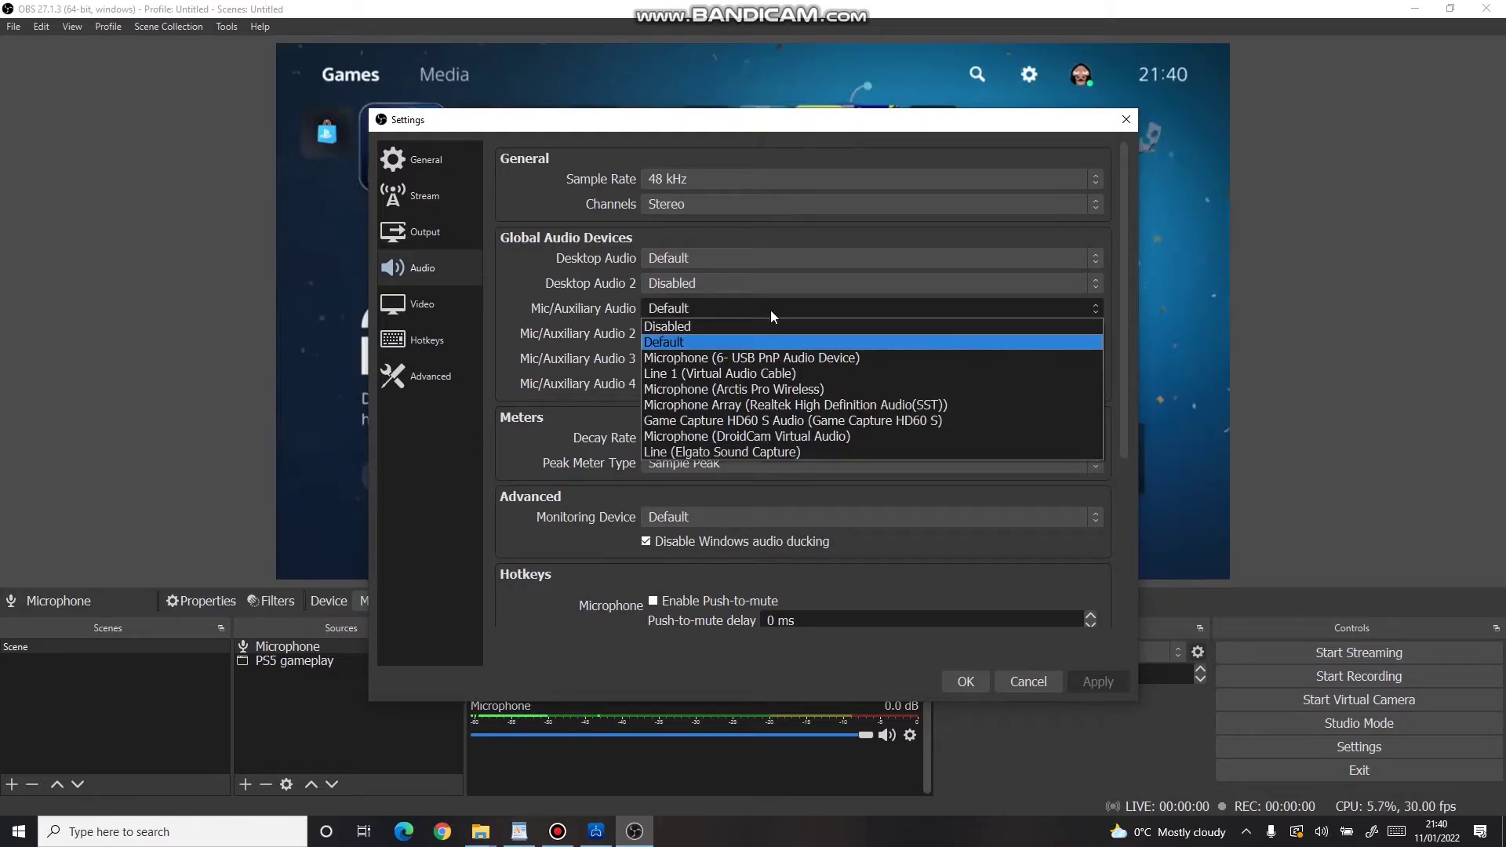
pyautogui.click(770, 309)
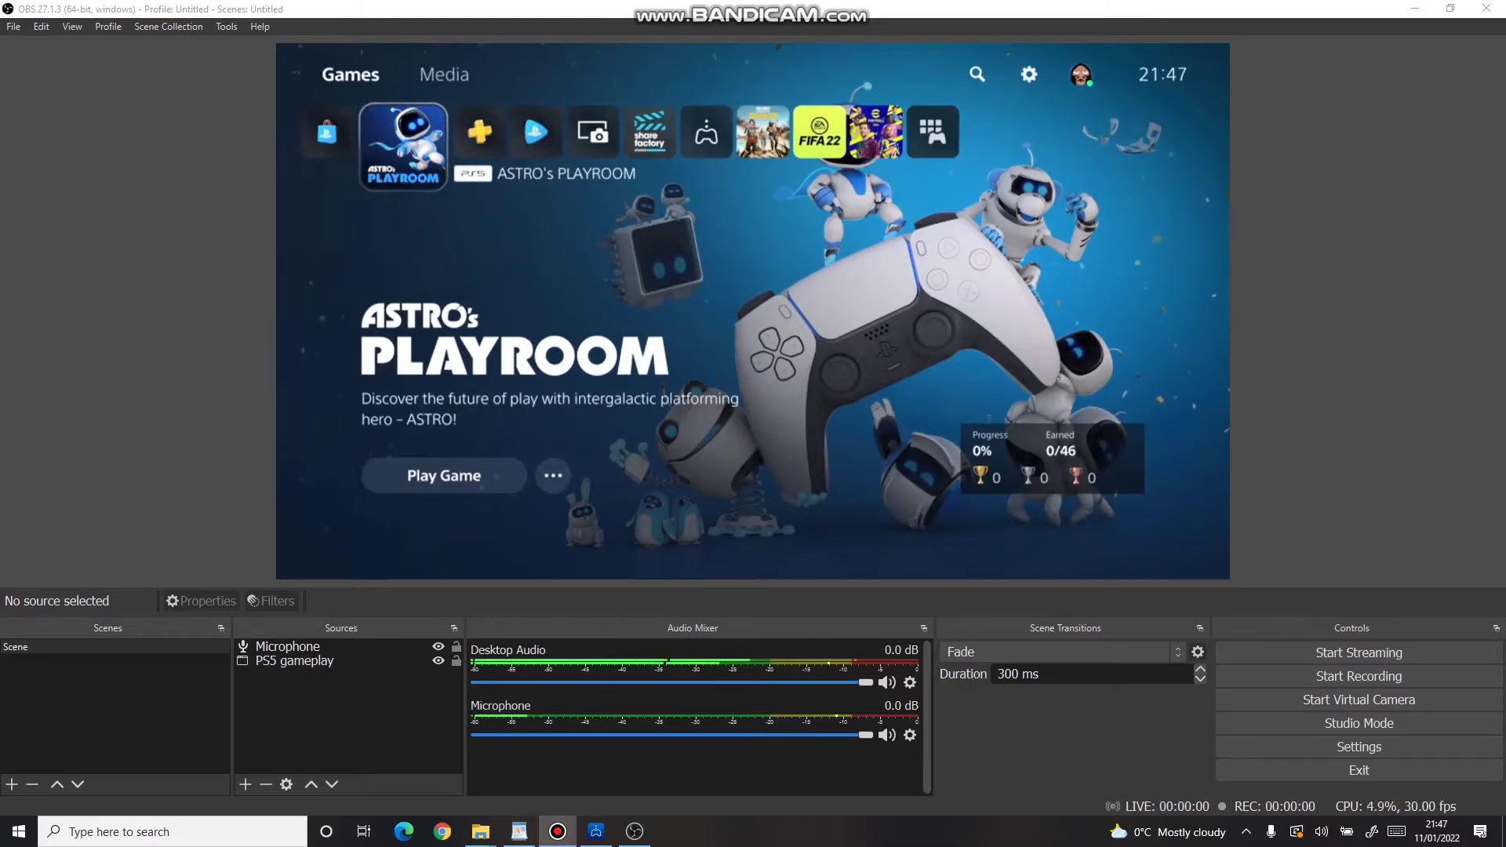
# Add a Video Capture Device named 'PC camera' using Microsoft Camera Front.
pyautogui.click(244, 784)
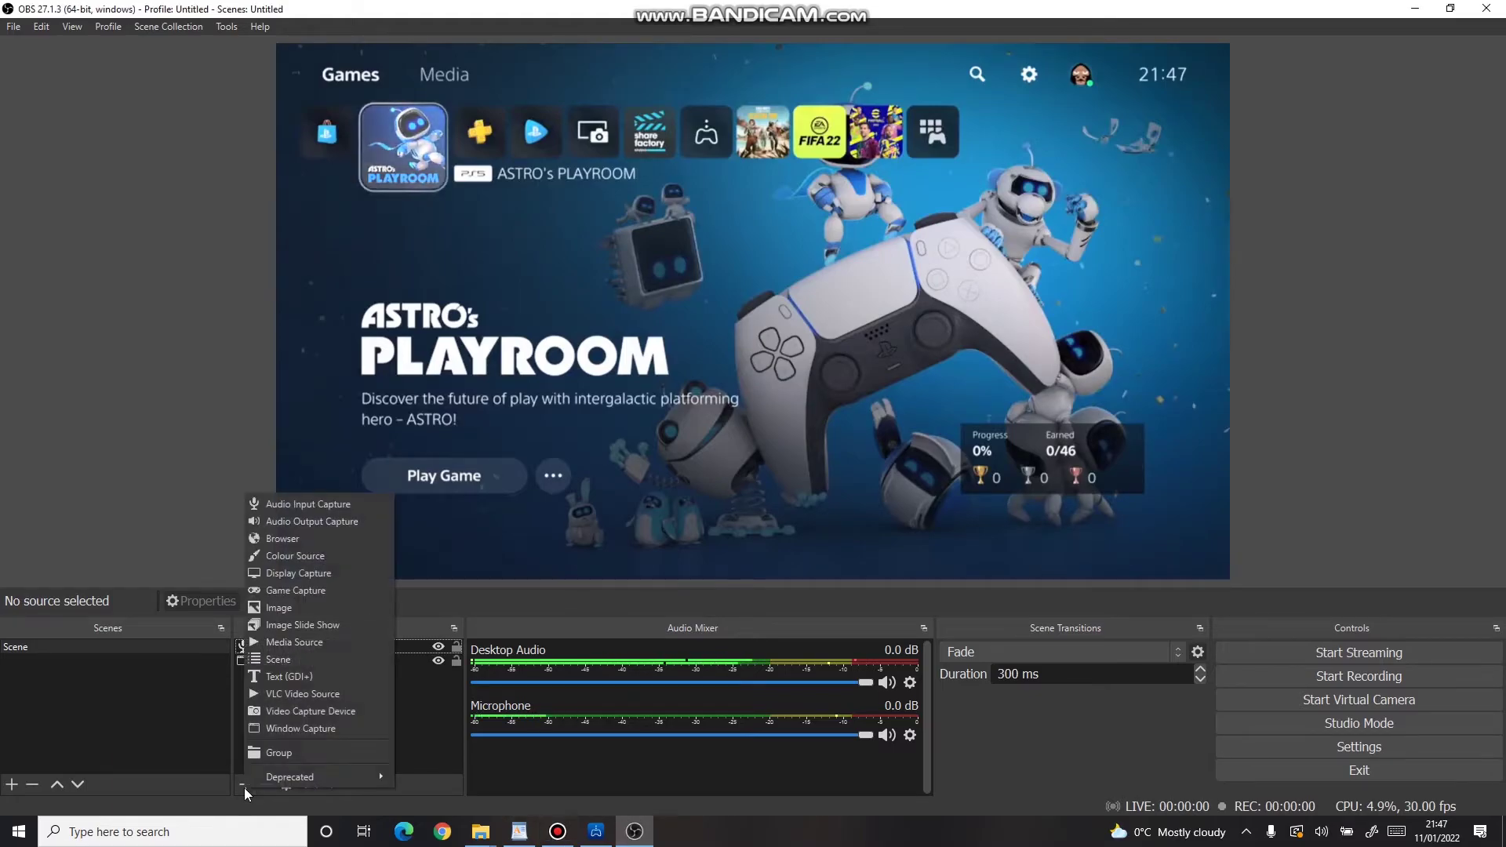
pyautogui.click(365, 711)
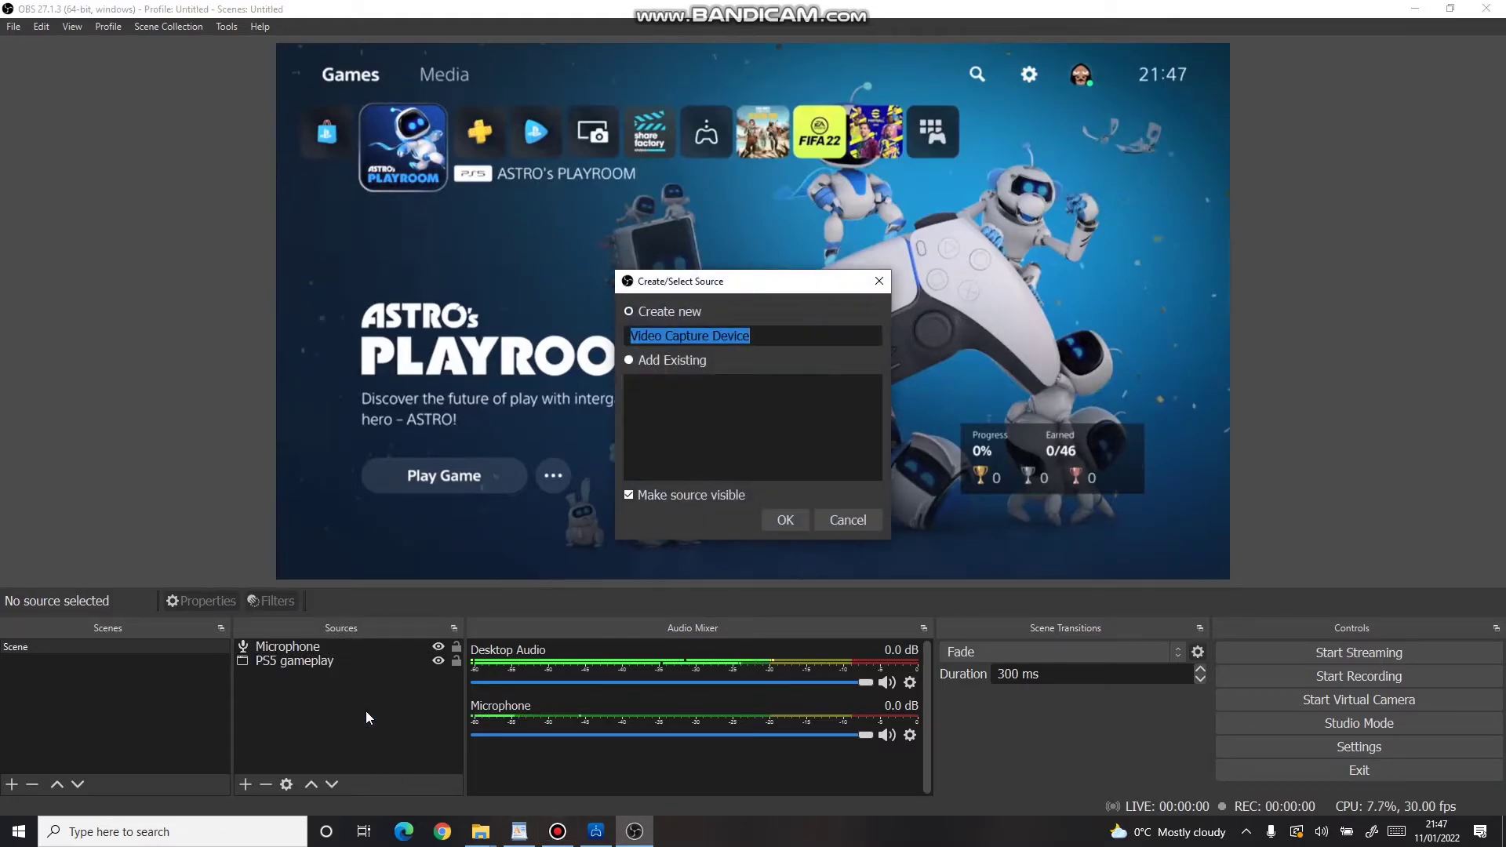
pyautogui.write('PC camera')
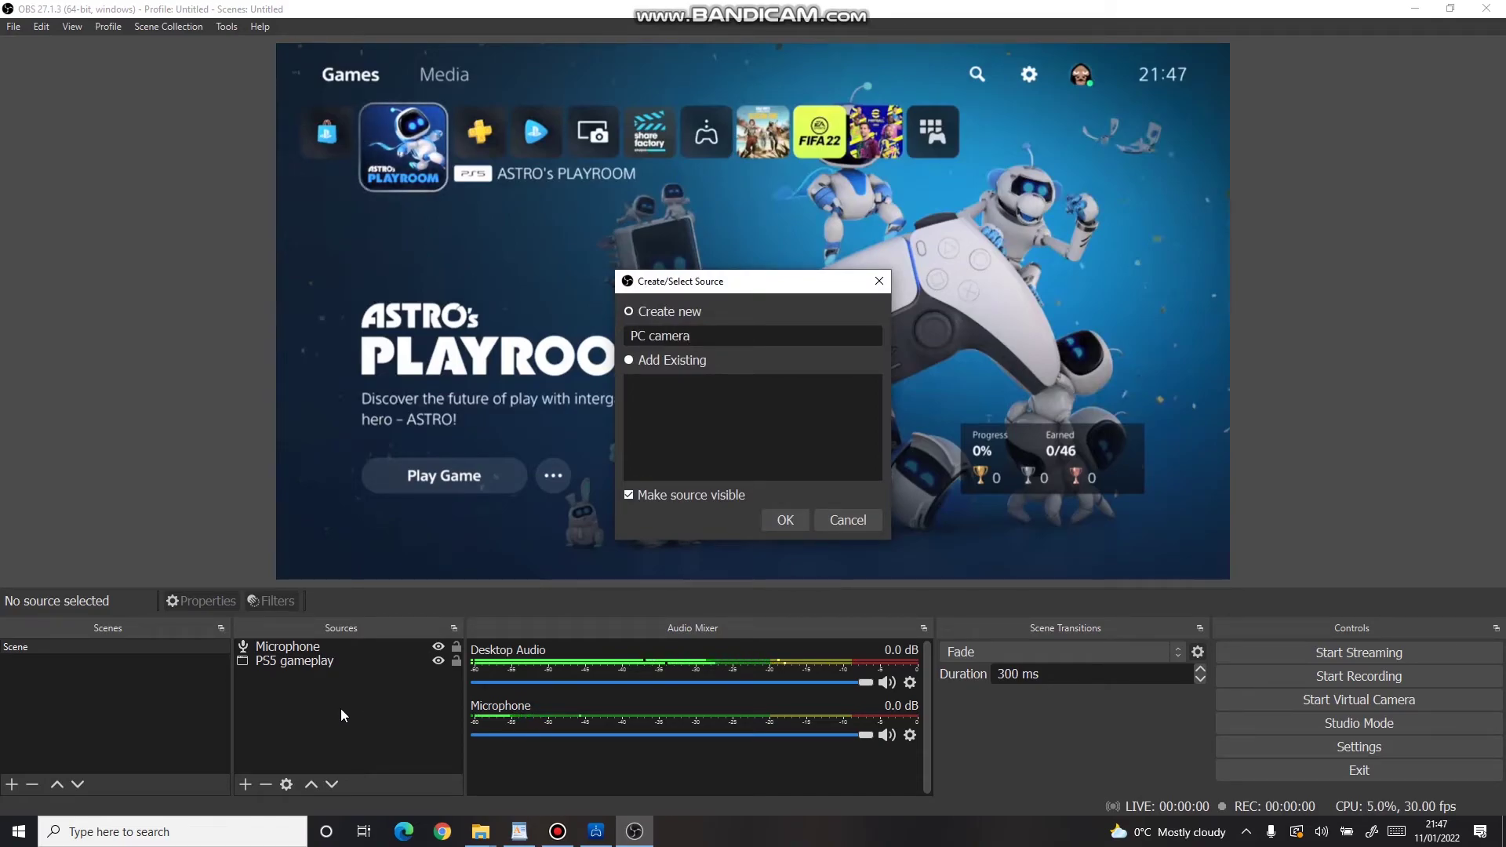
pyautogui.click(785, 520)
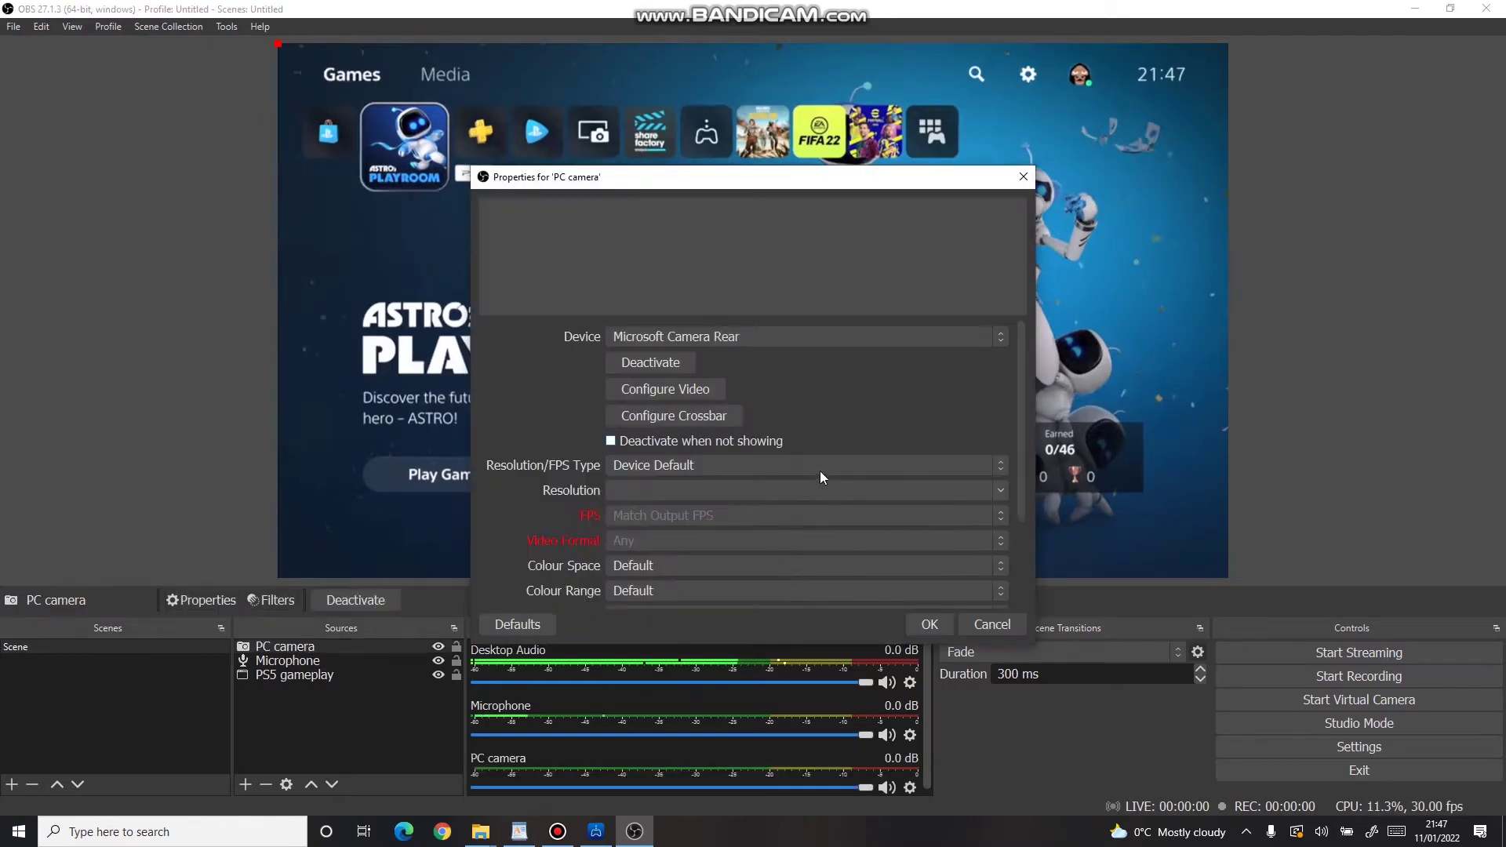
pyautogui.click(989, 336)
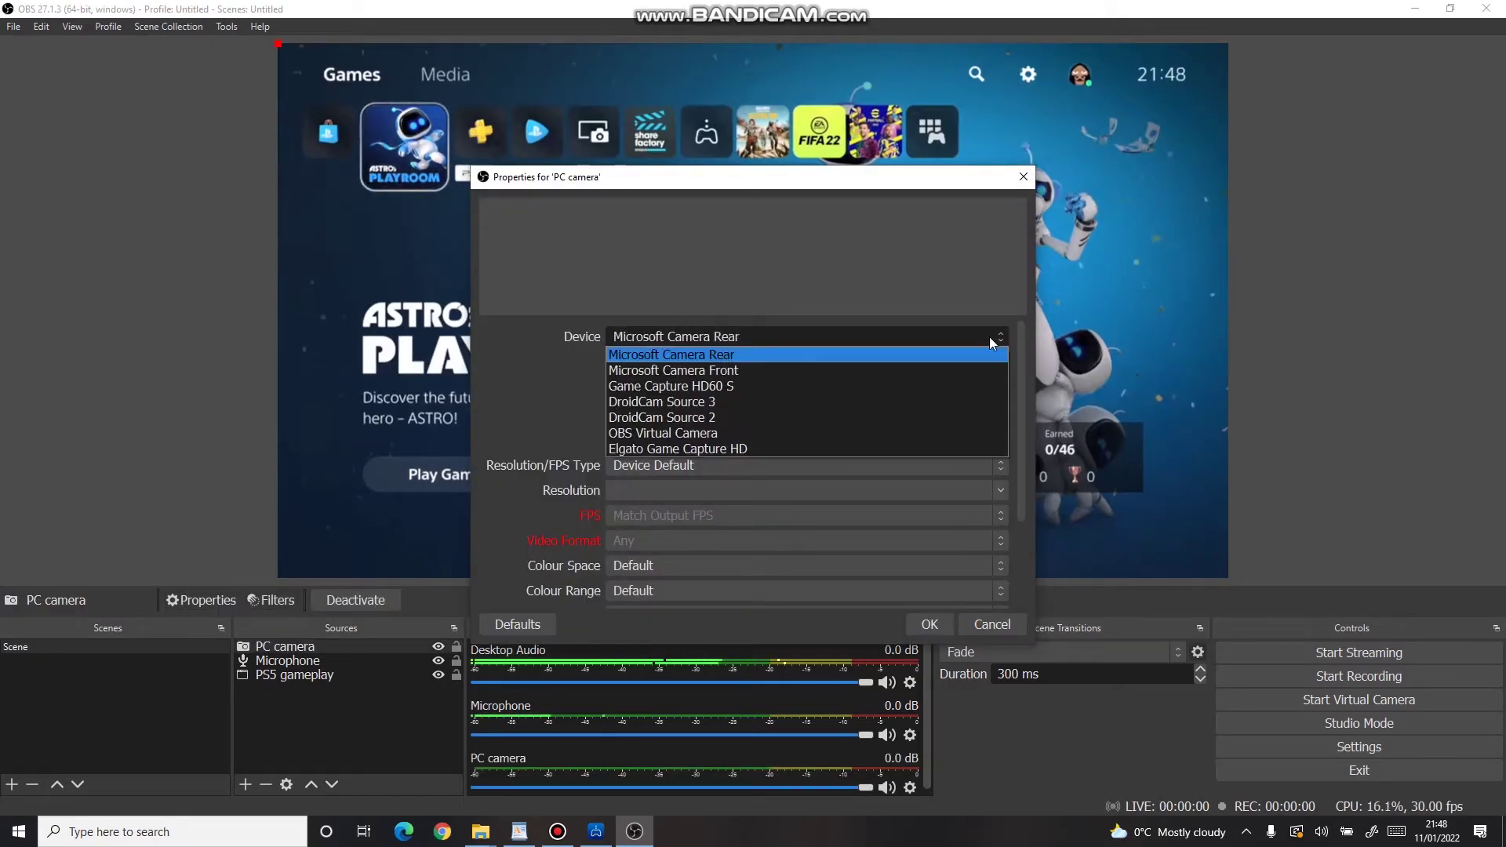
pyautogui.click(981, 373)
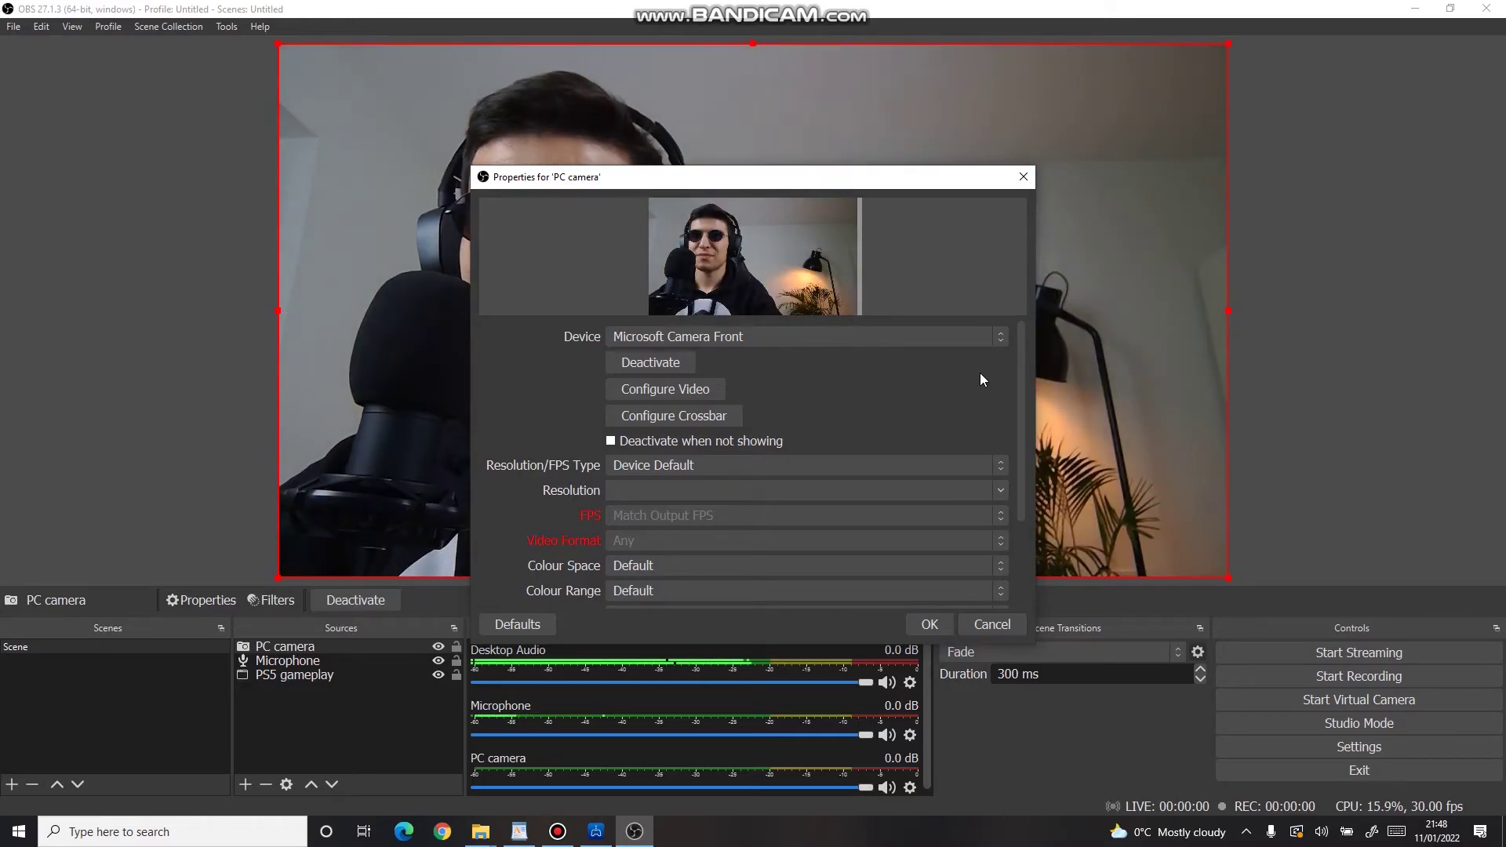
pyautogui.click(943, 628)
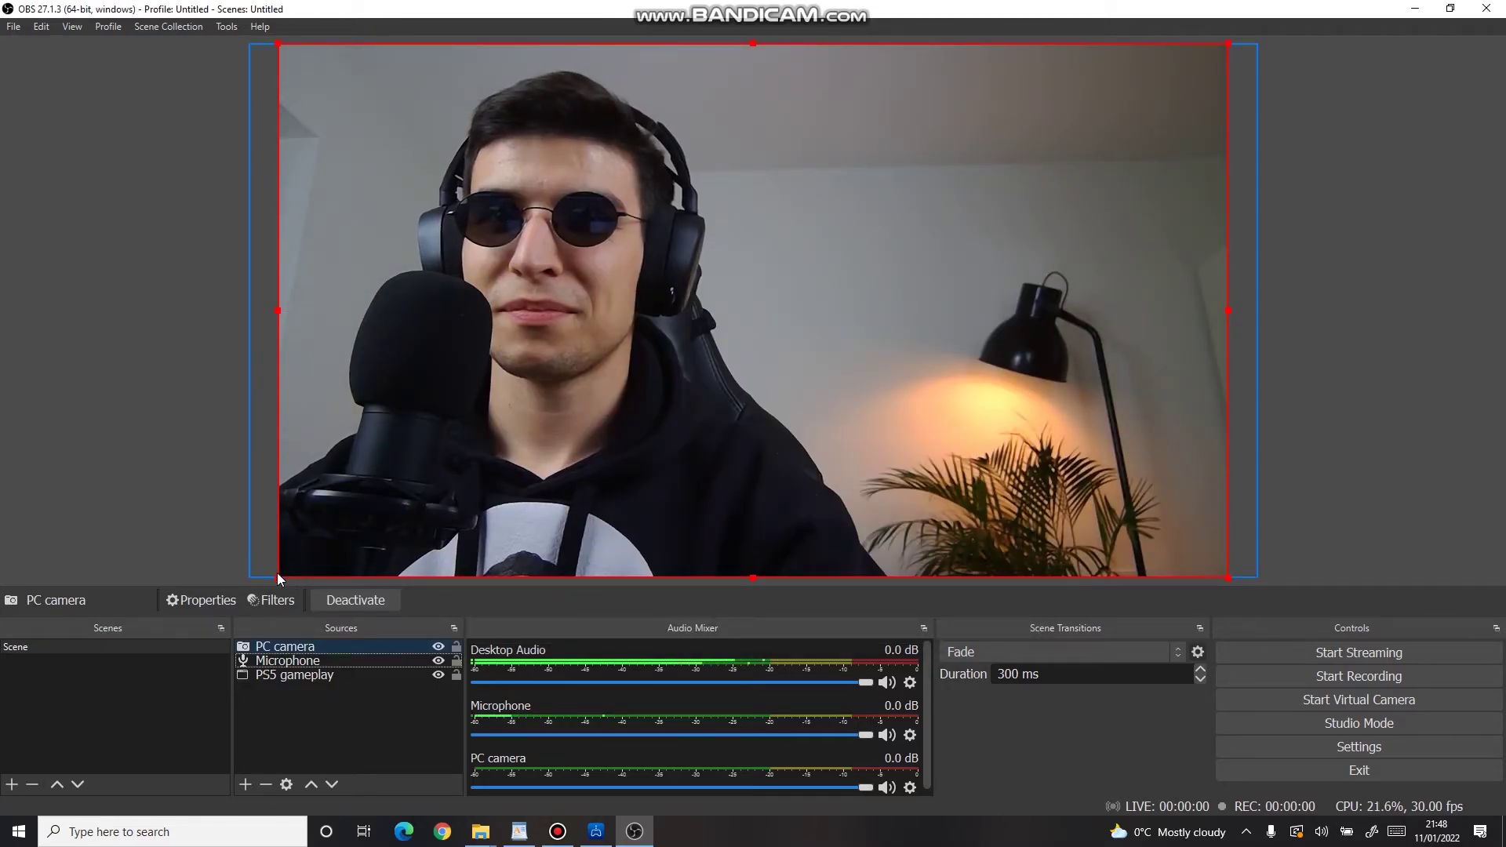
# Shrink the PC camera feed to a small box right of centre above the Progress panel, trimming its sides.
pyautogui.click(661, 376)
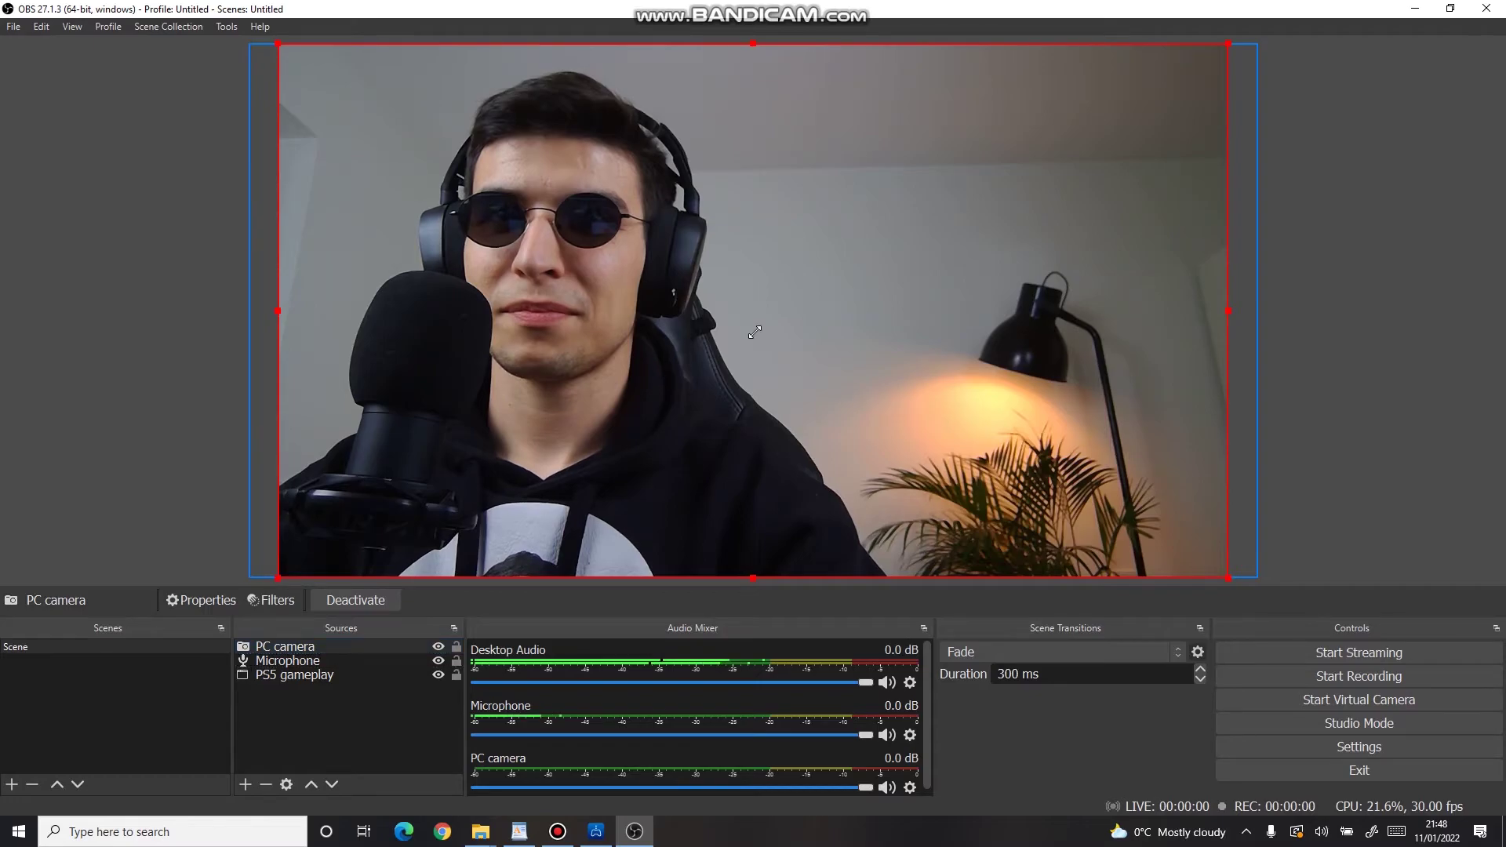
pyautogui.moveTo(754, 332); pyautogui.dragTo(1101, 172)
pyautogui.moveTo(1077, 337); pyautogui.dragTo(1086, 367)
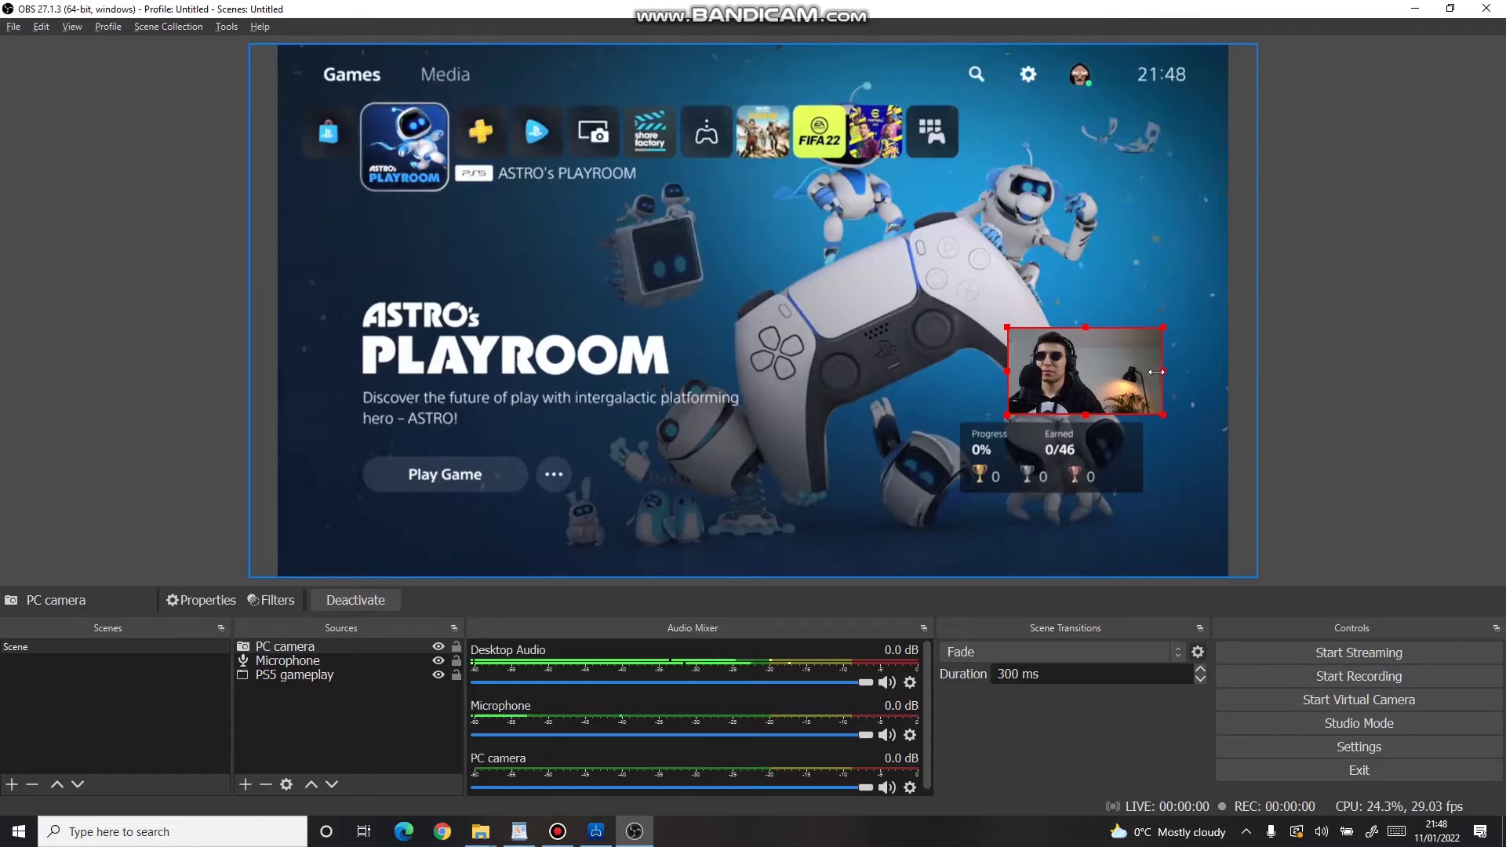
pyautogui.moveTo(1147, 374); pyautogui.dragTo(1140, 374)
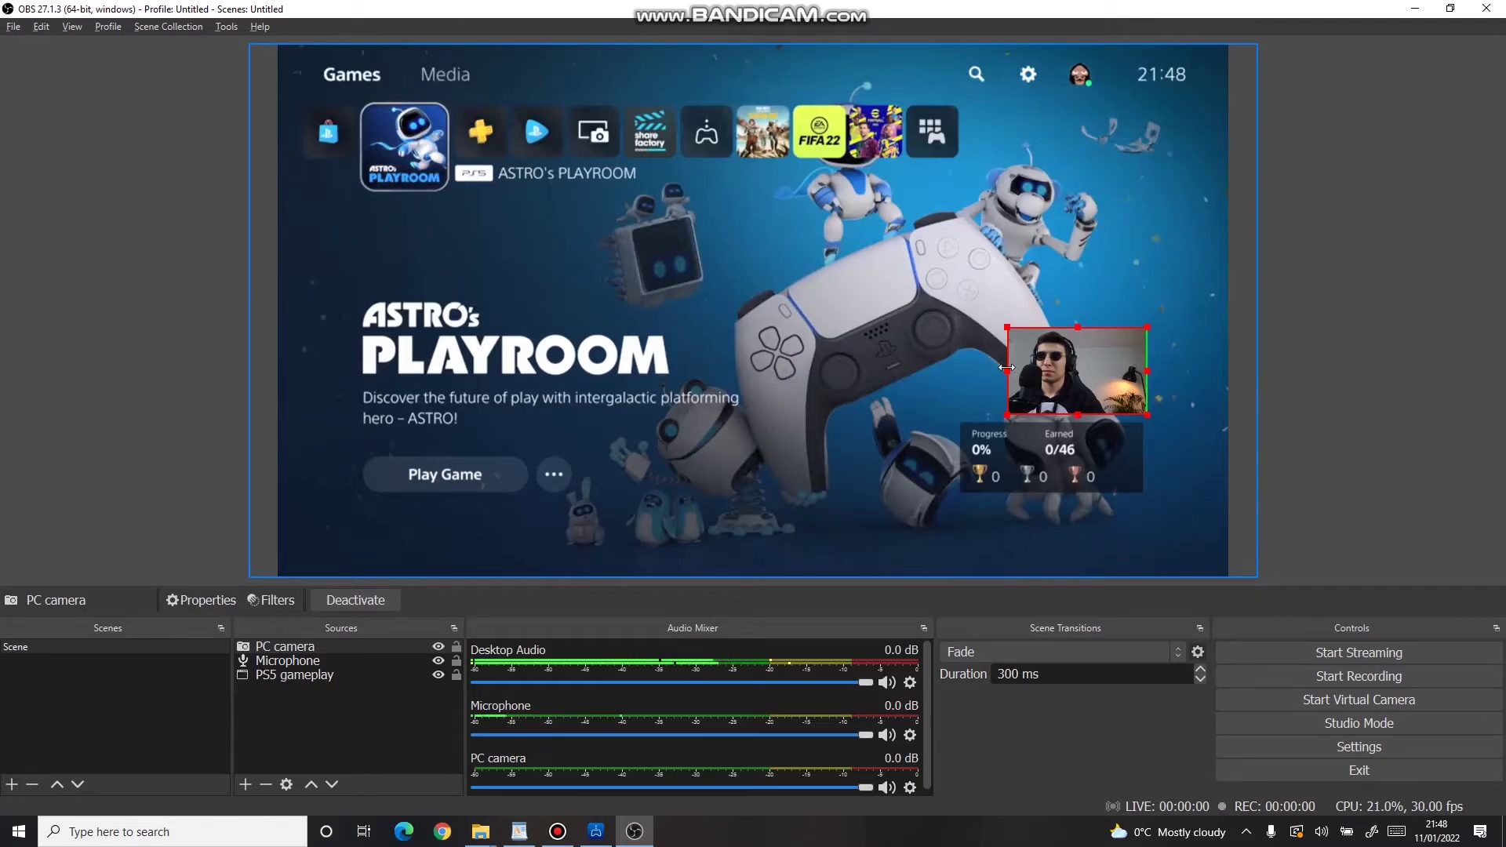
pyautogui.moveTo(1006, 367); pyautogui.dragTo(1013, 367)
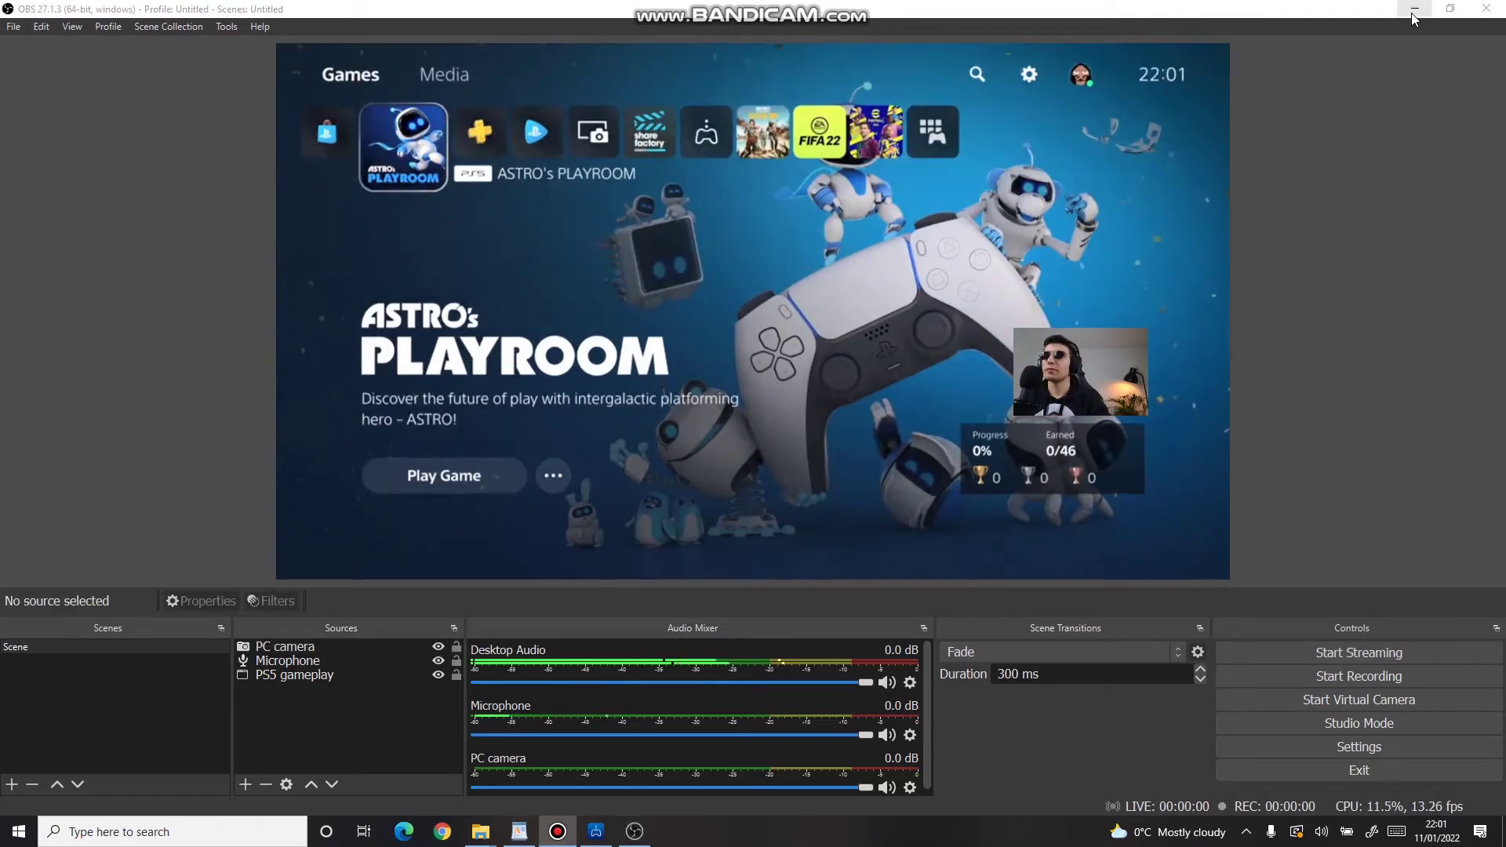
# Clear the windows, put a DroidCam shortcut on the desktop and launch DroidCam Client.
pyautogui.click(1414, 8)
pyautogui.click(1414, 8)
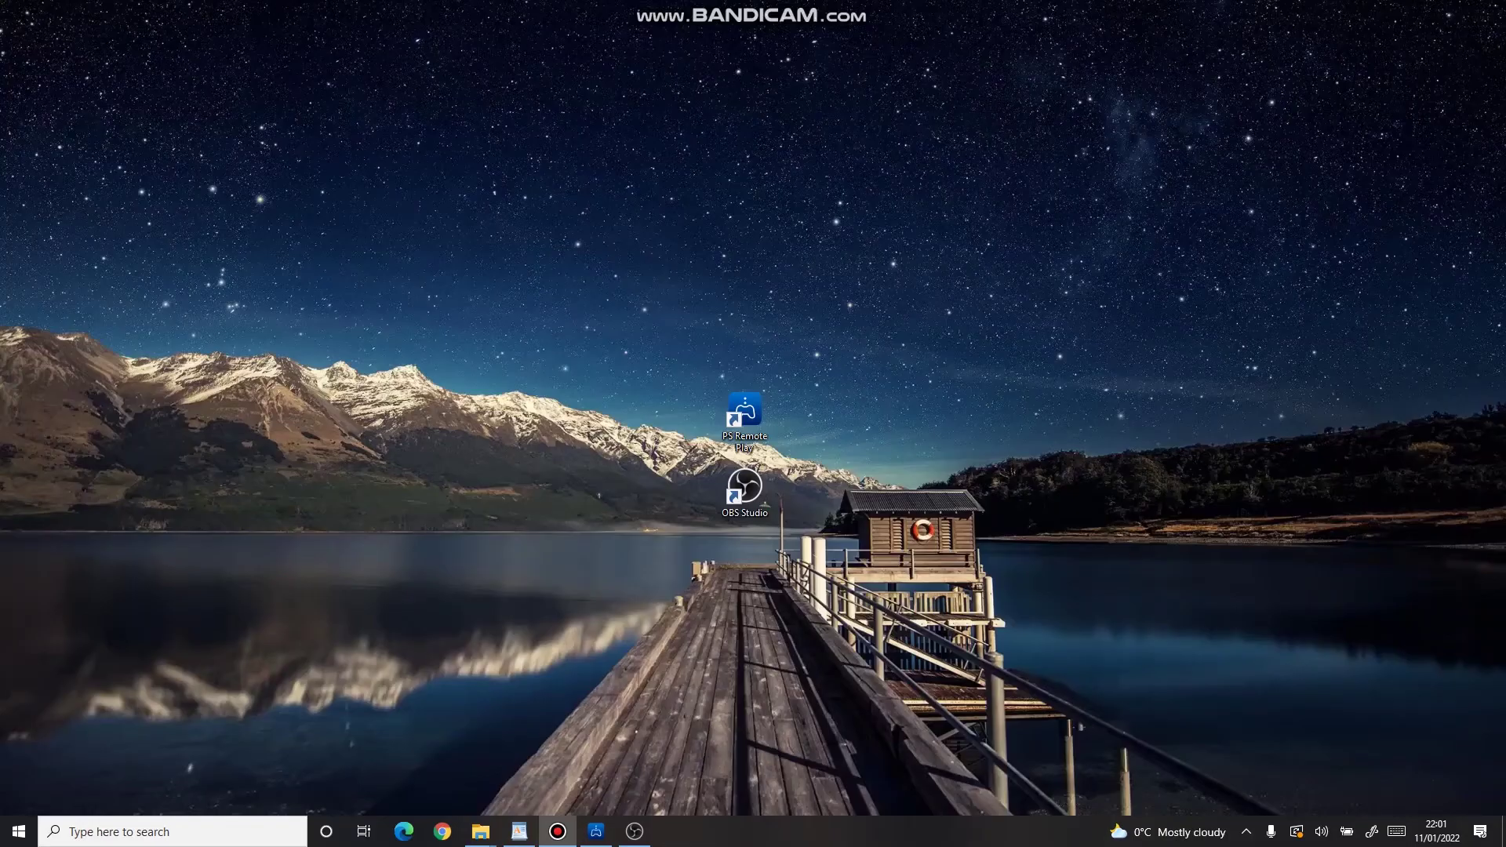
pyautogui.moveTo(19, 823); pyautogui.dragTo(798, 581)
pyautogui.click(798, 580)
pyautogui.doubleClick(753, 572)
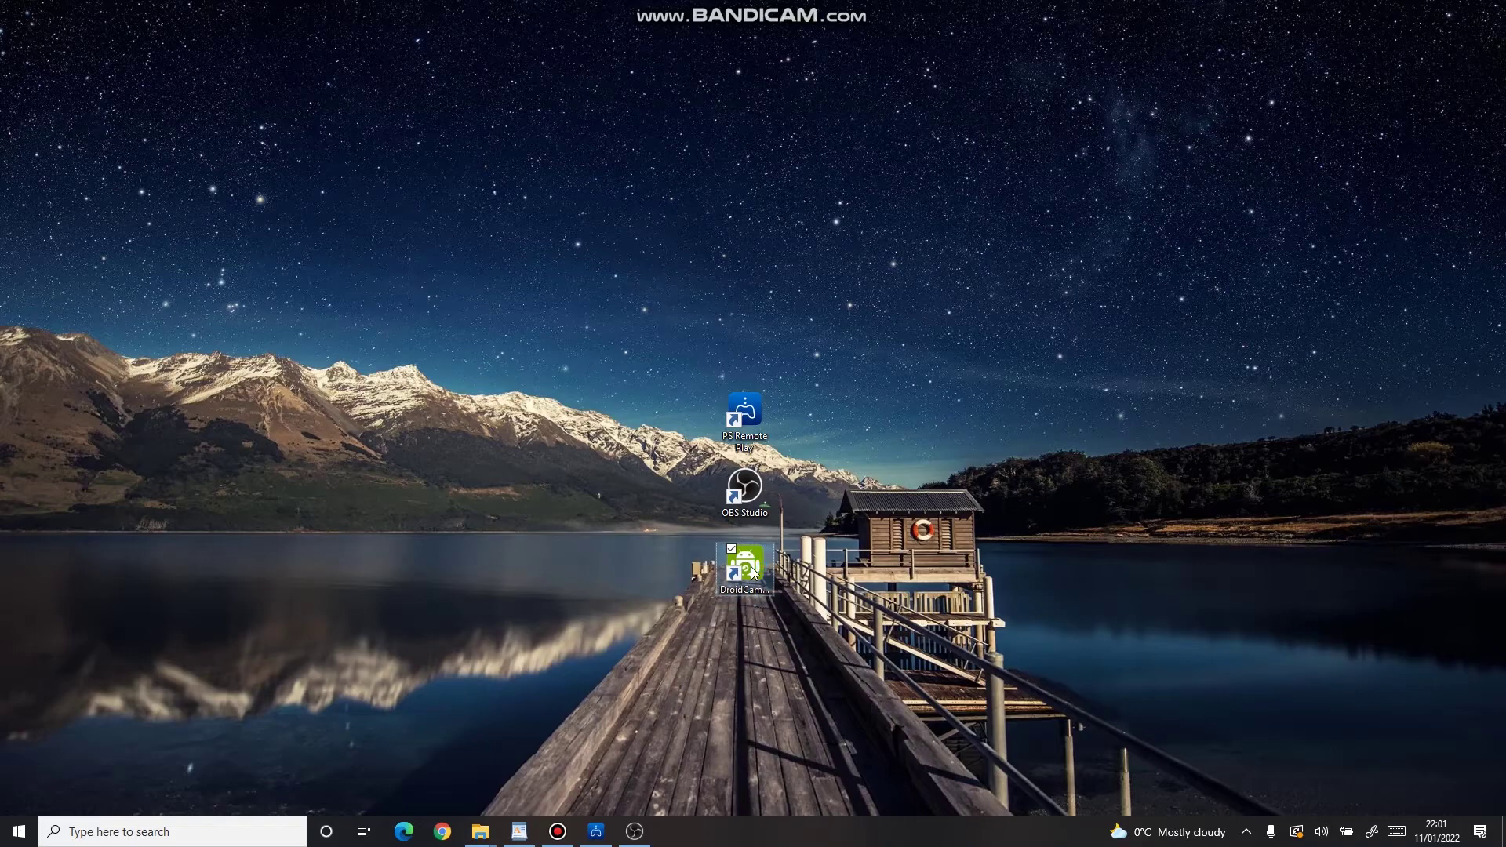
# Connect over USB to the SM-G935F phone after refreshing devices, and start its camera stream.
pyautogui.click(233, 191)
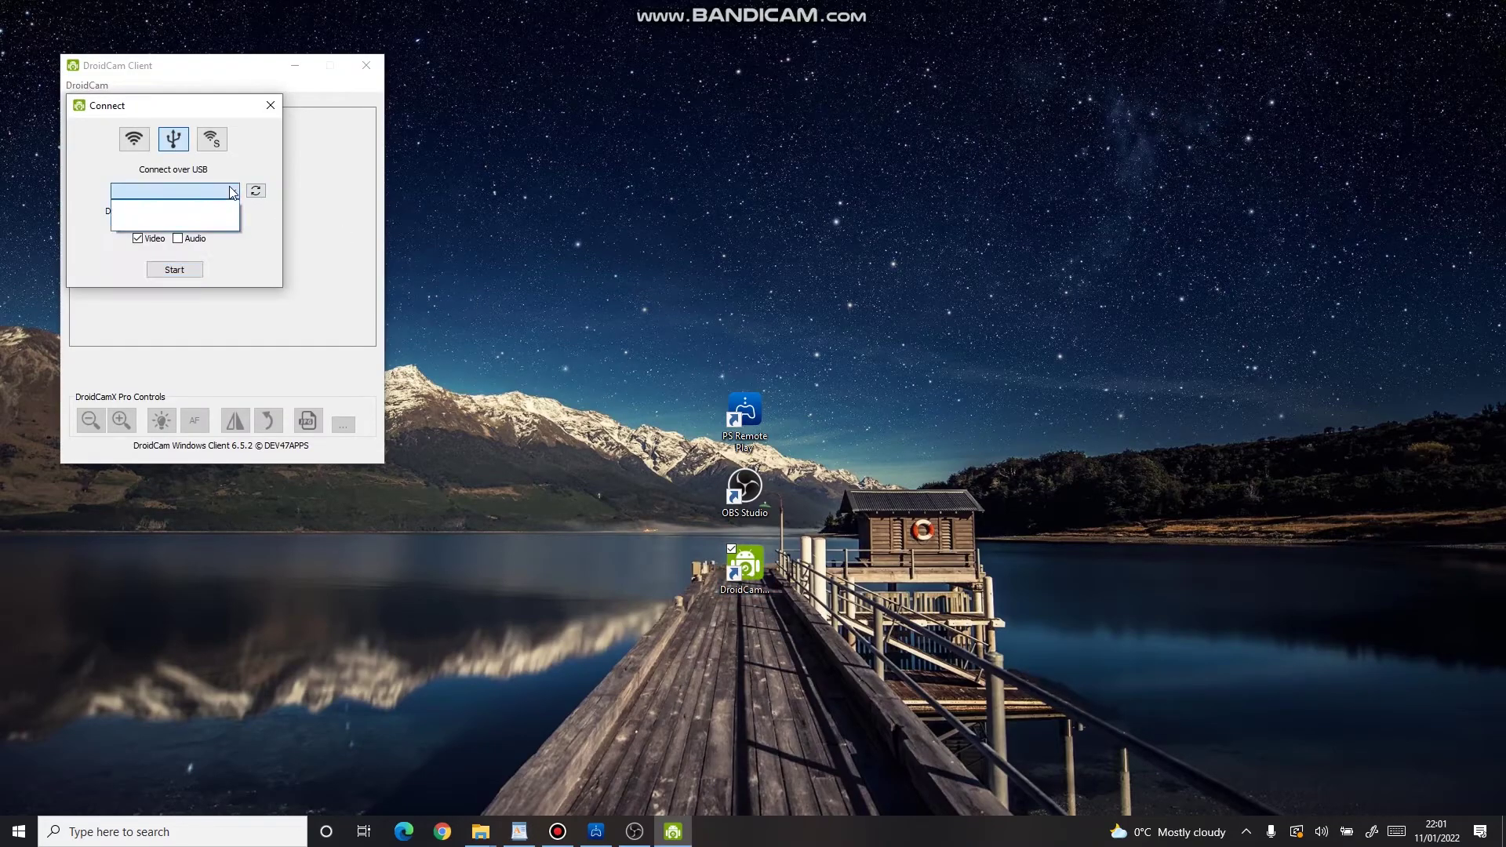
pyautogui.click(233, 191)
pyautogui.click(257, 190)
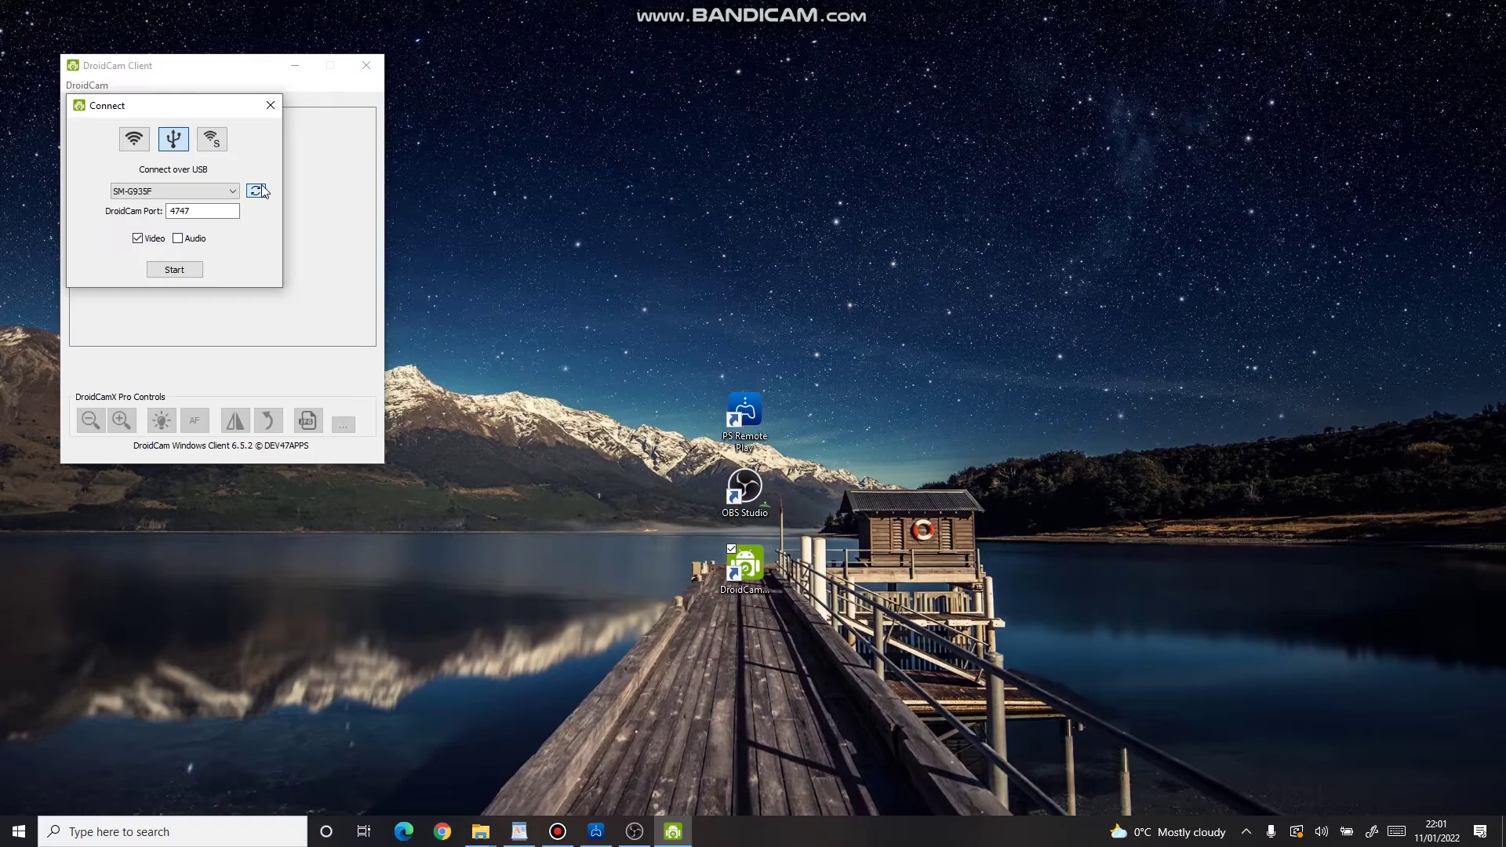
pyautogui.click(212, 192)
pyautogui.click(208, 190)
pyautogui.click(195, 270)
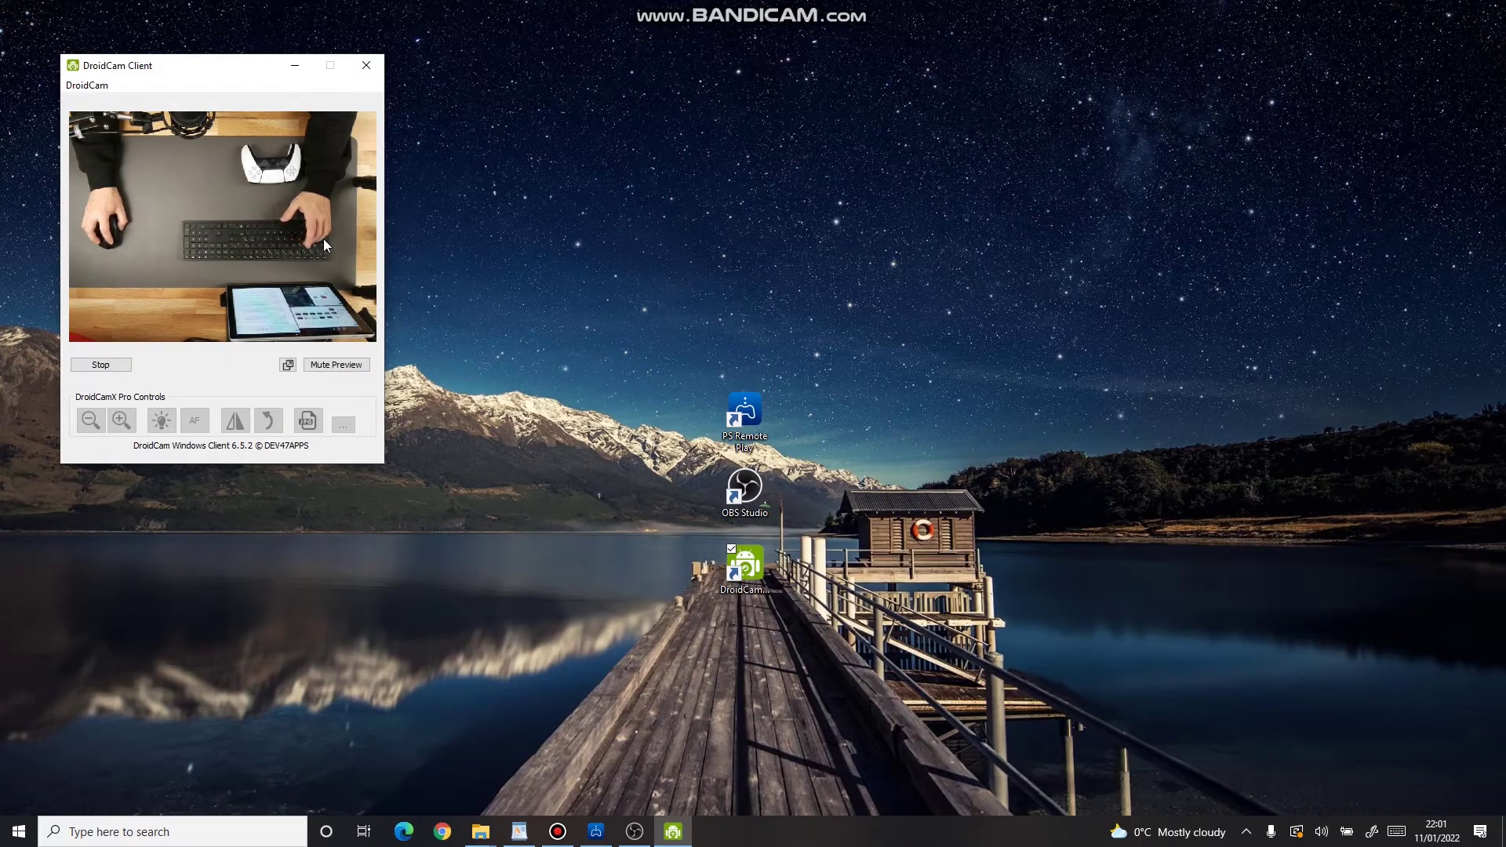
# Back in OBS, add a Video Capture Device named 'Smartphone camera' using DroidCam Source 3.
pyautogui.click(596, 831)
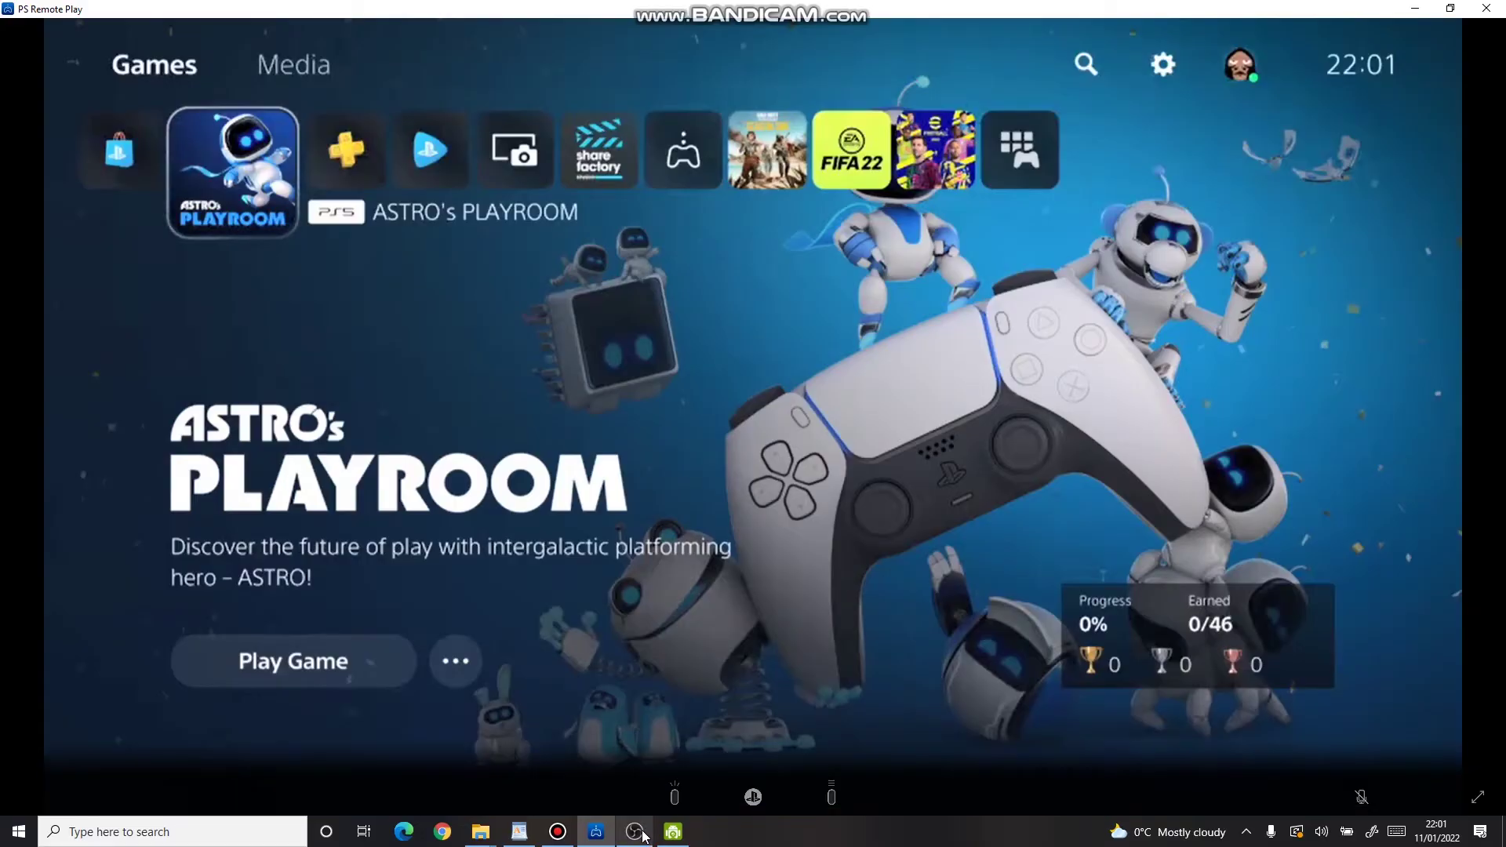
pyautogui.click(635, 832)
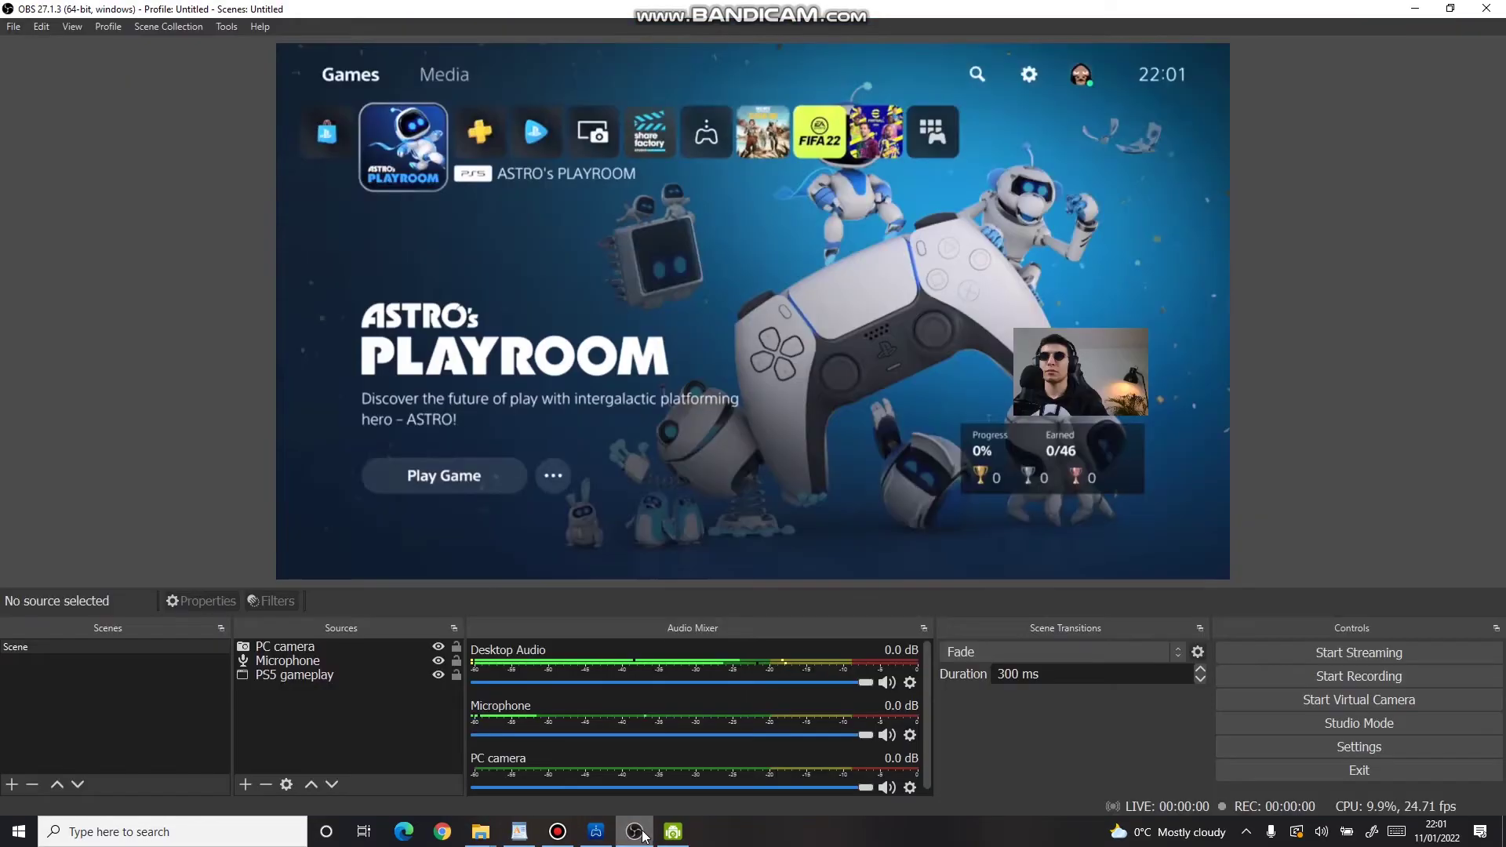
pyautogui.click(250, 787)
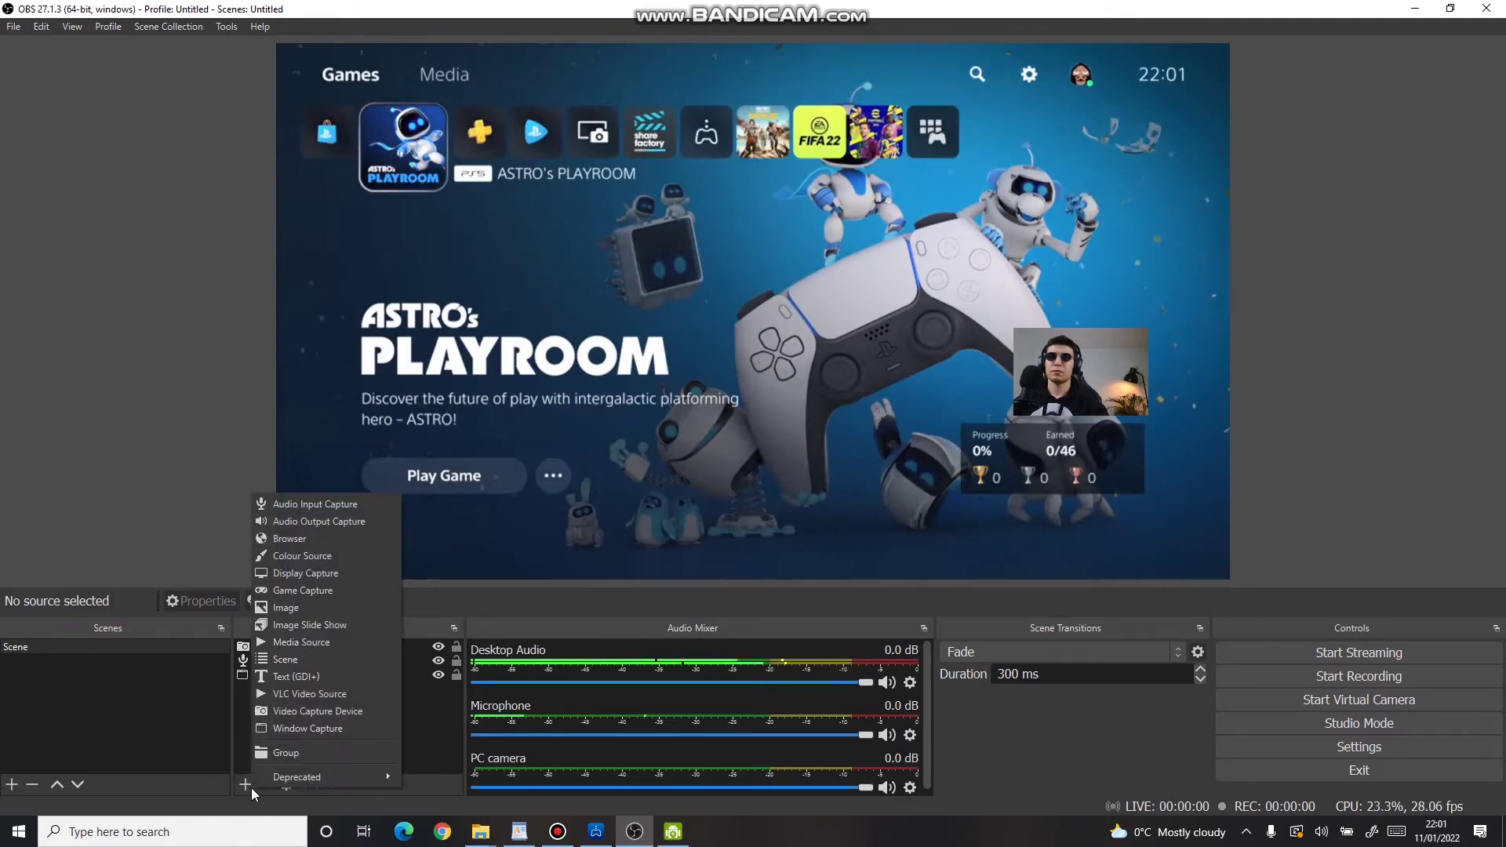
pyautogui.click(381, 708)
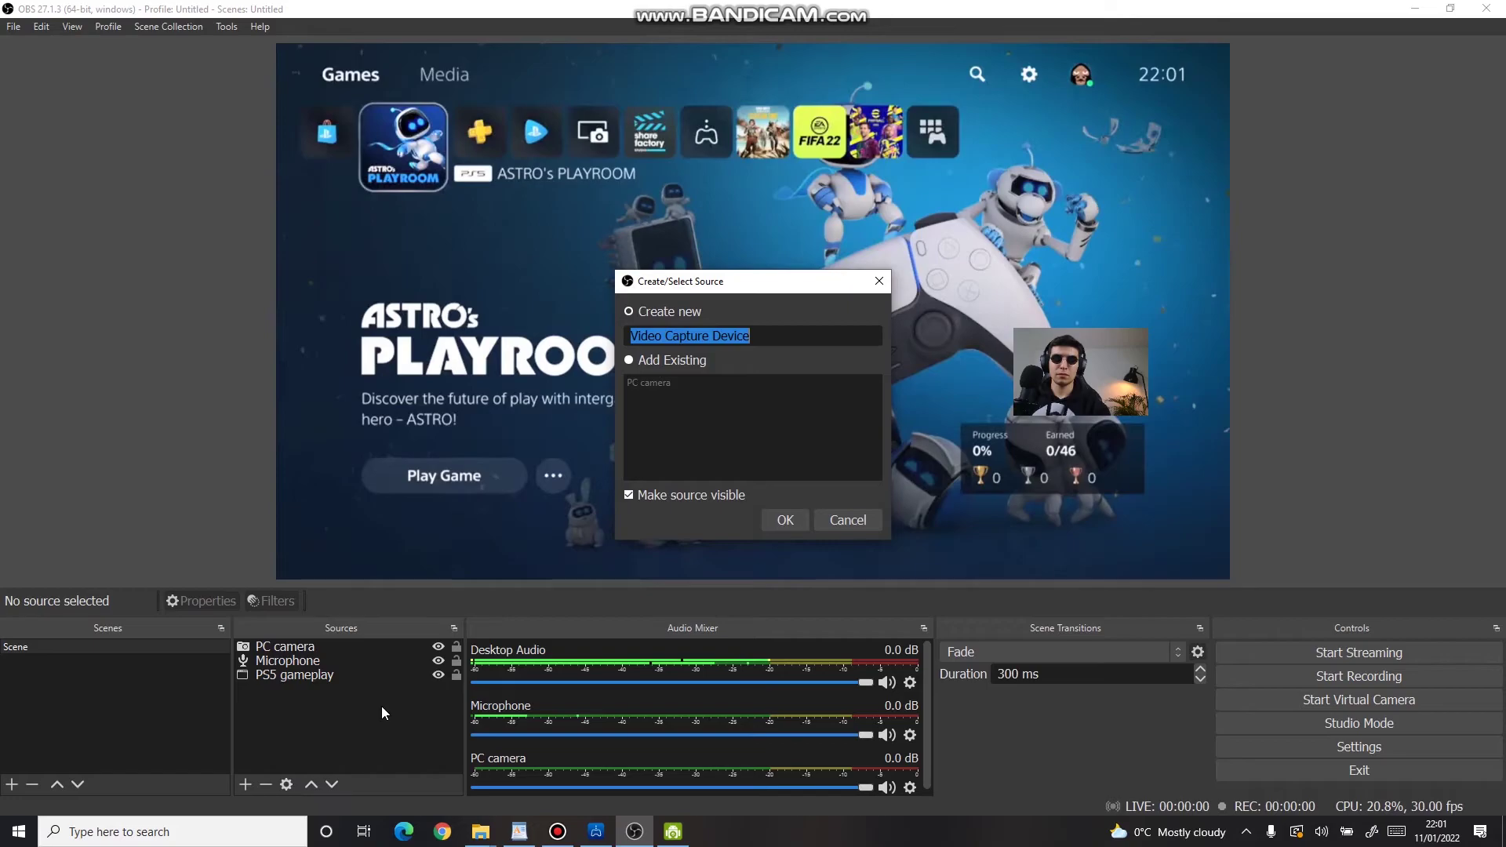
pyautogui.write('Smartphone camera')
pyautogui.click(786, 521)
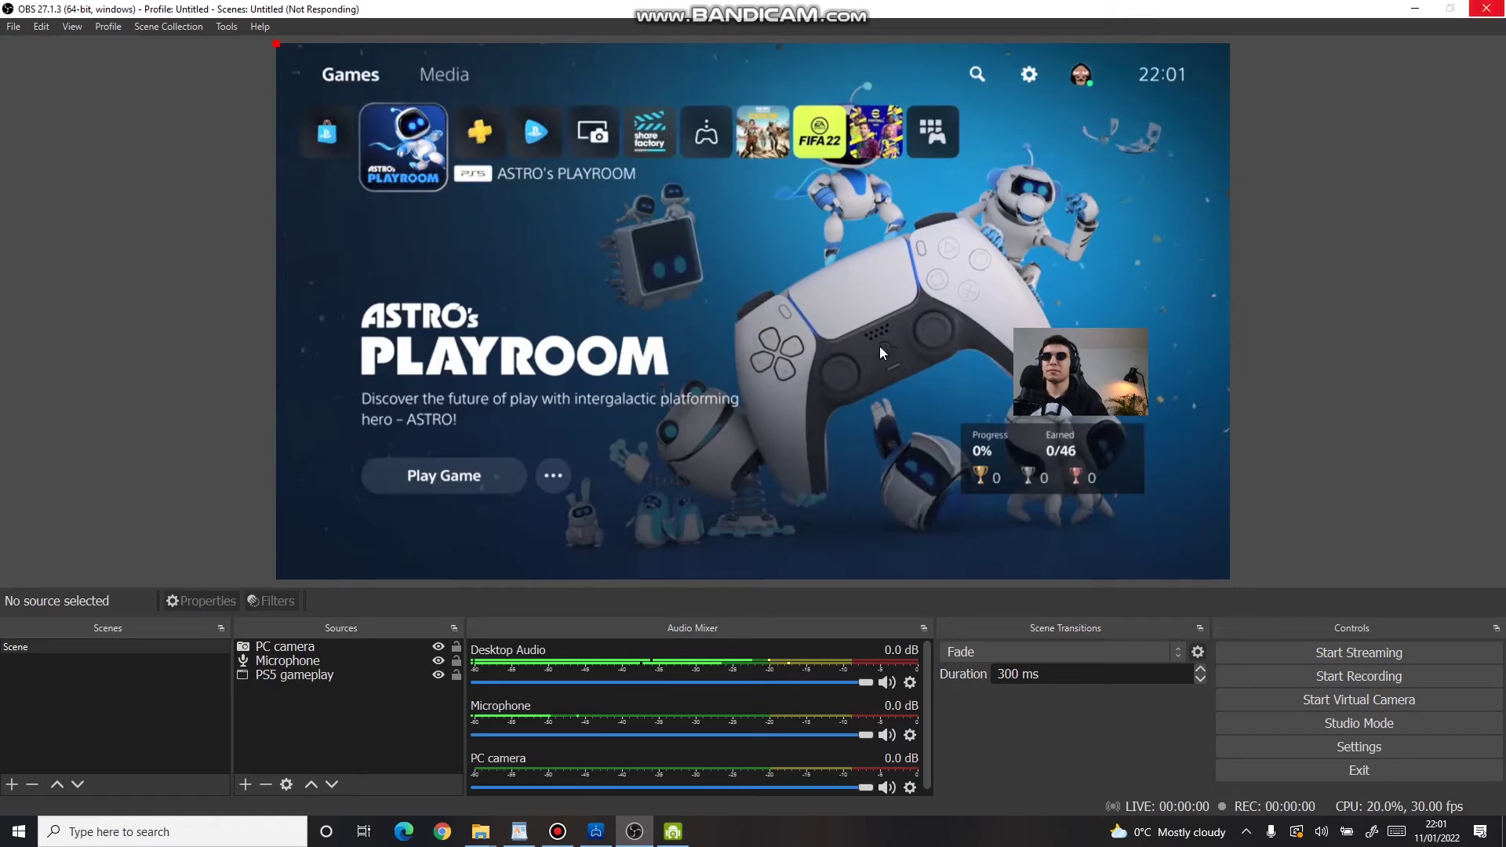
pyautogui.click(843, 334)
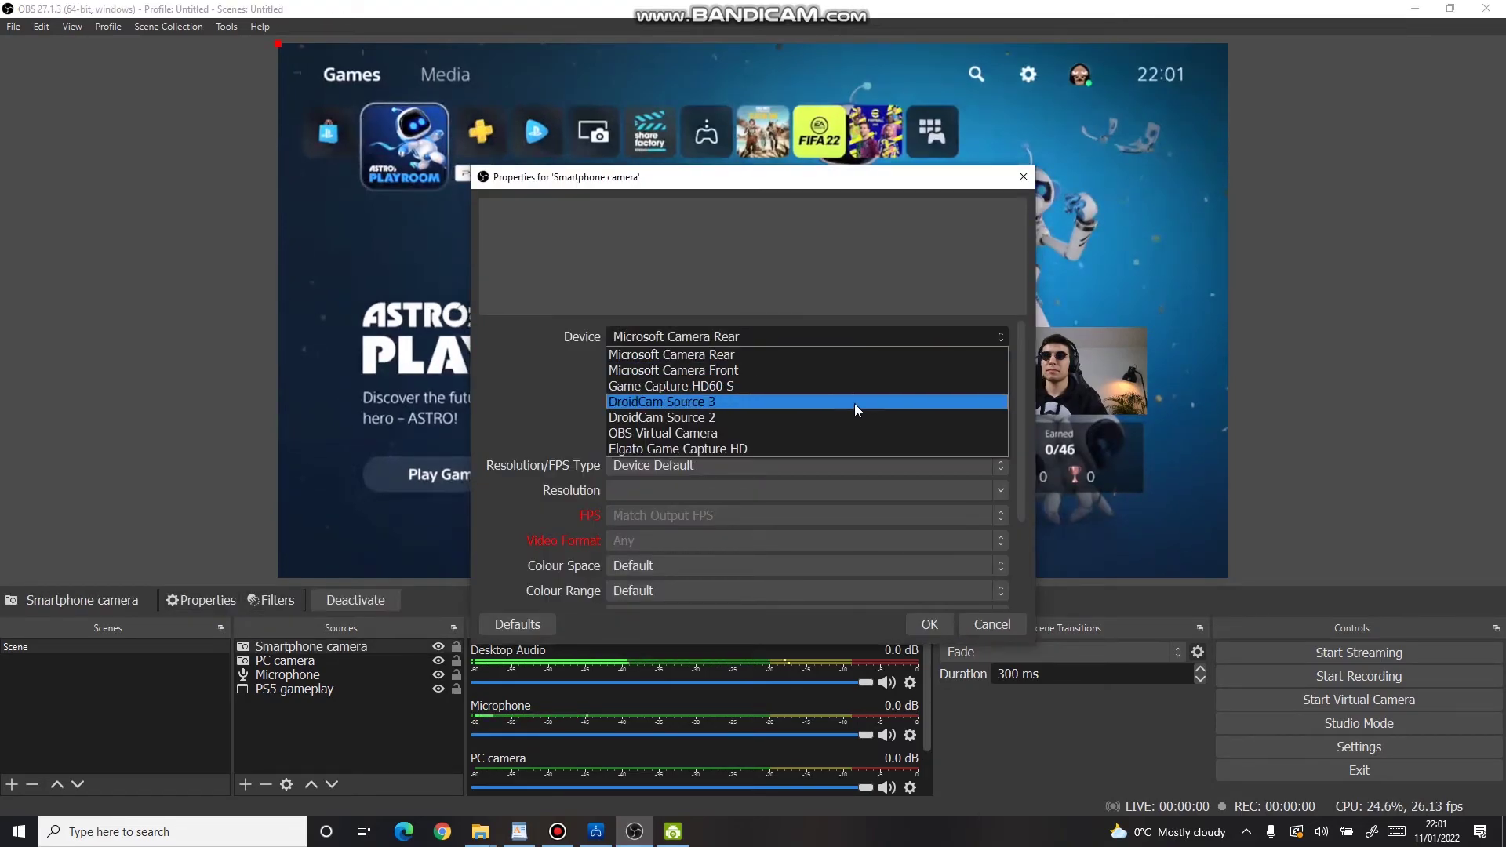
pyautogui.click(854, 403)
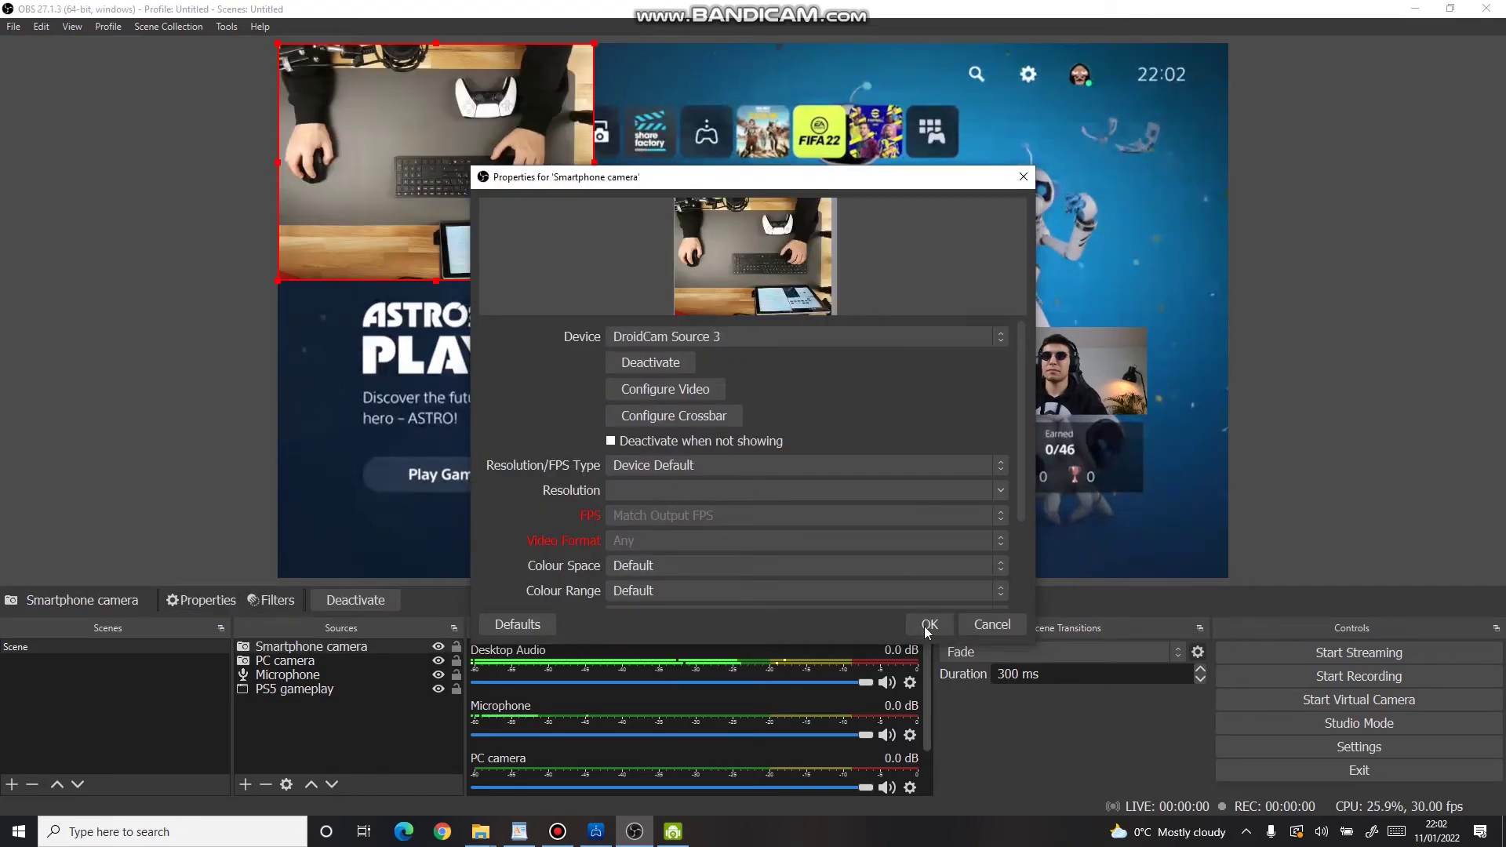
pyautogui.press('Return')
# Move the phone feed beneath the webcam overlay, crop its right, bottom and top edges, and align it.
pyautogui.moveTo(286, 271); pyautogui.dragTo(1037, 416)
pyautogui.moveTo(1124, 390); pyautogui.dragTo(1076, 511)
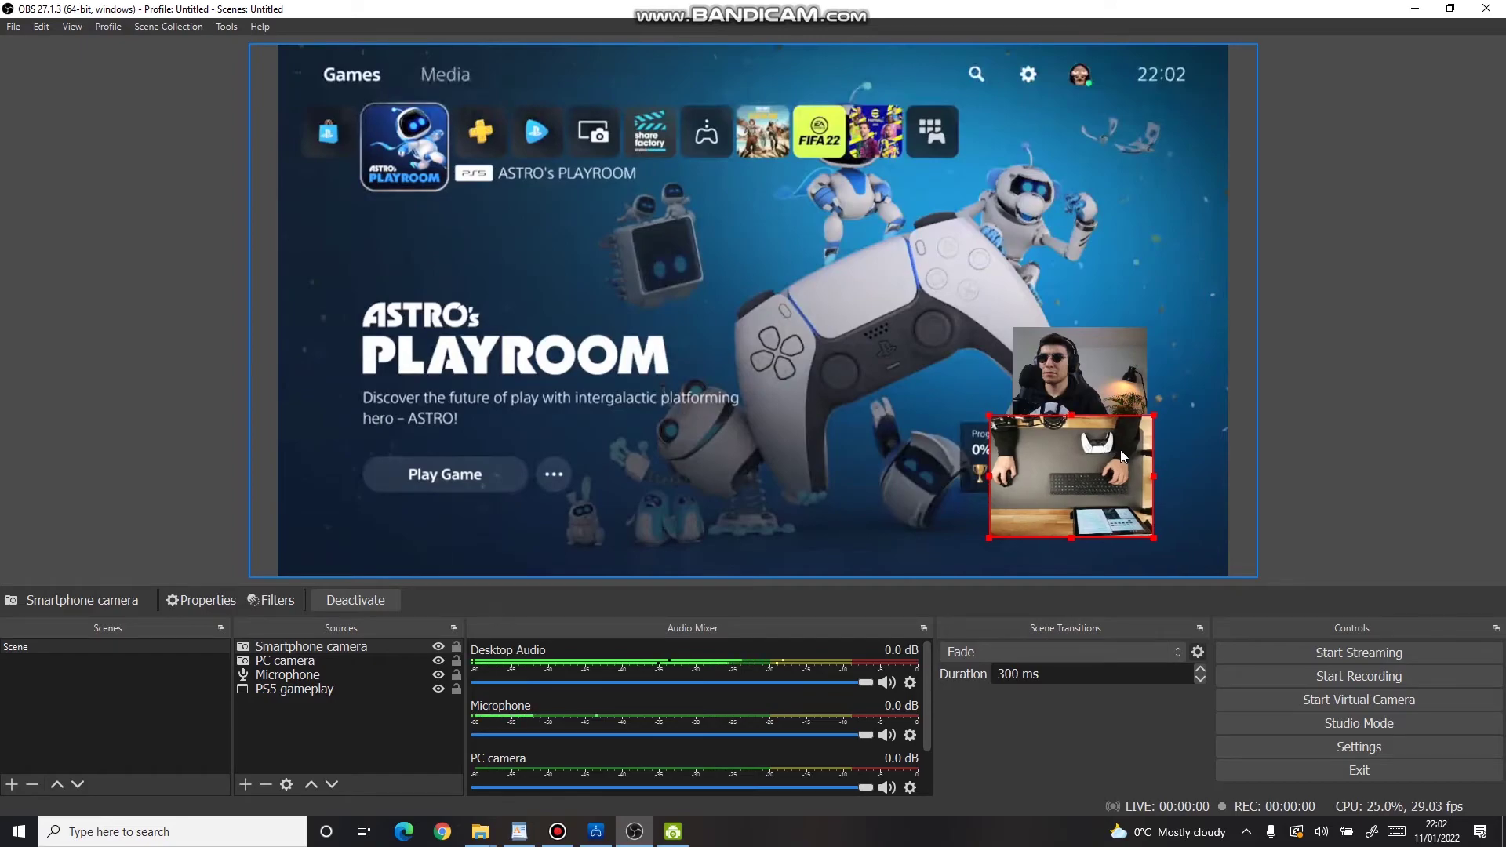
pyautogui.moveTo(1152, 476); pyautogui.dragTo(1141, 476)
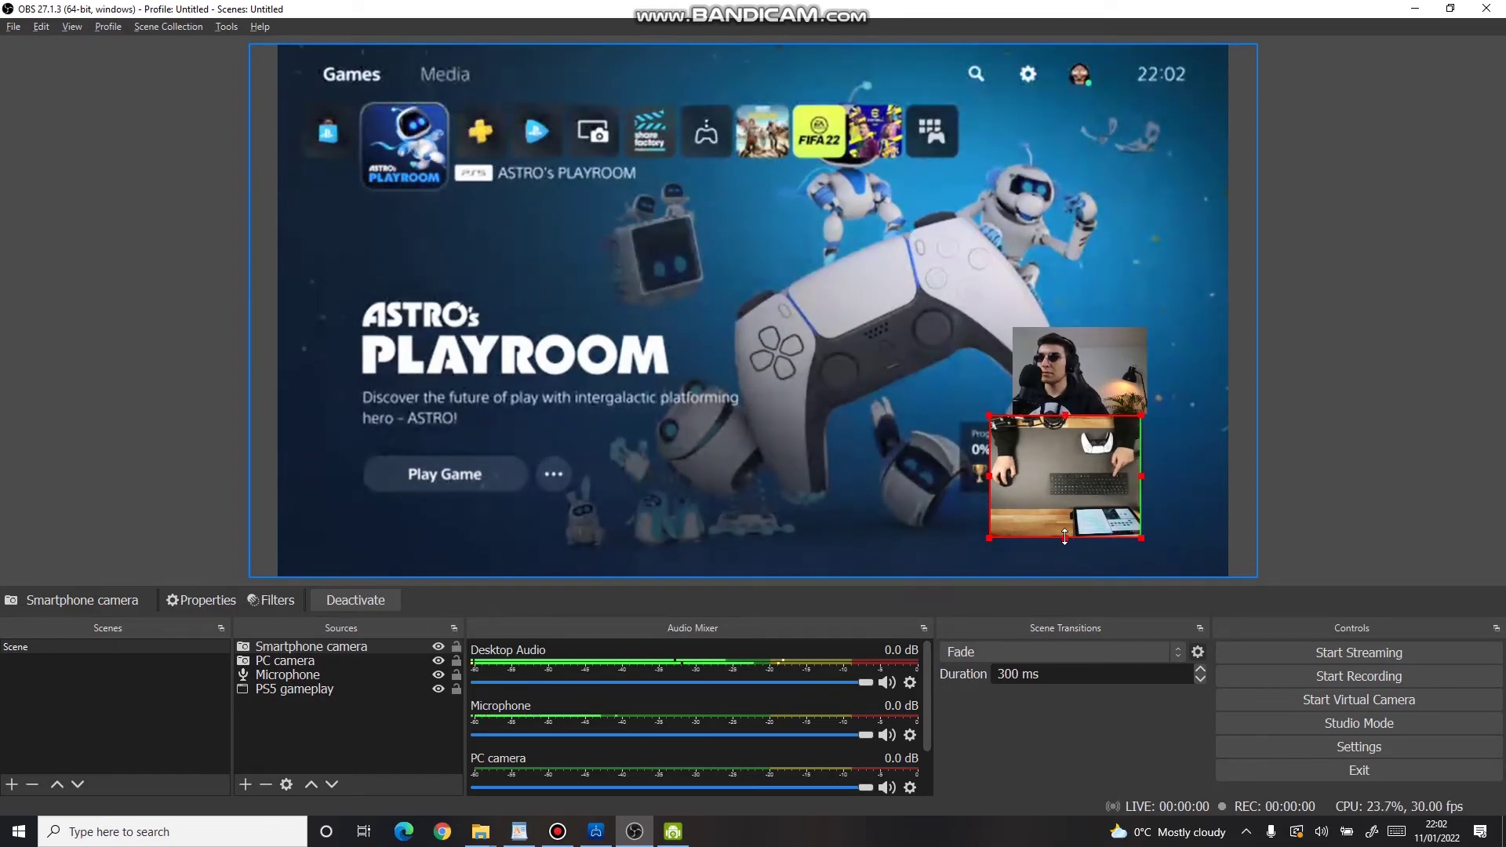
pyautogui.moveTo(1068, 506); pyautogui.dragTo(1067, 505)
pyautogui.moveTo(1065, 415); pyautogui.dragTo(1103, 456)
pyautogui.click(1173, 455)
pyautogui.click(1109, 476)
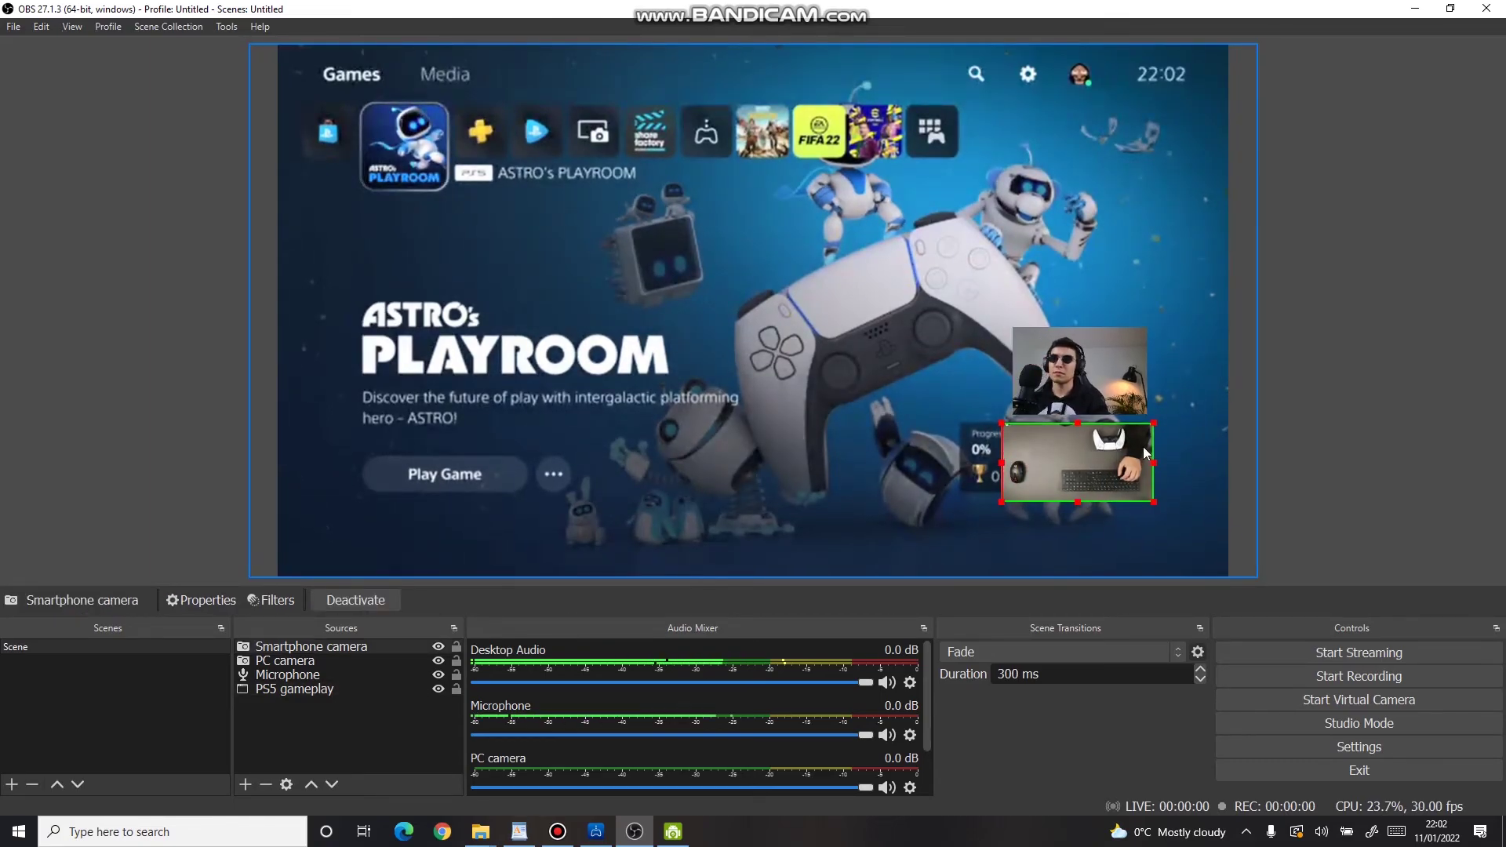